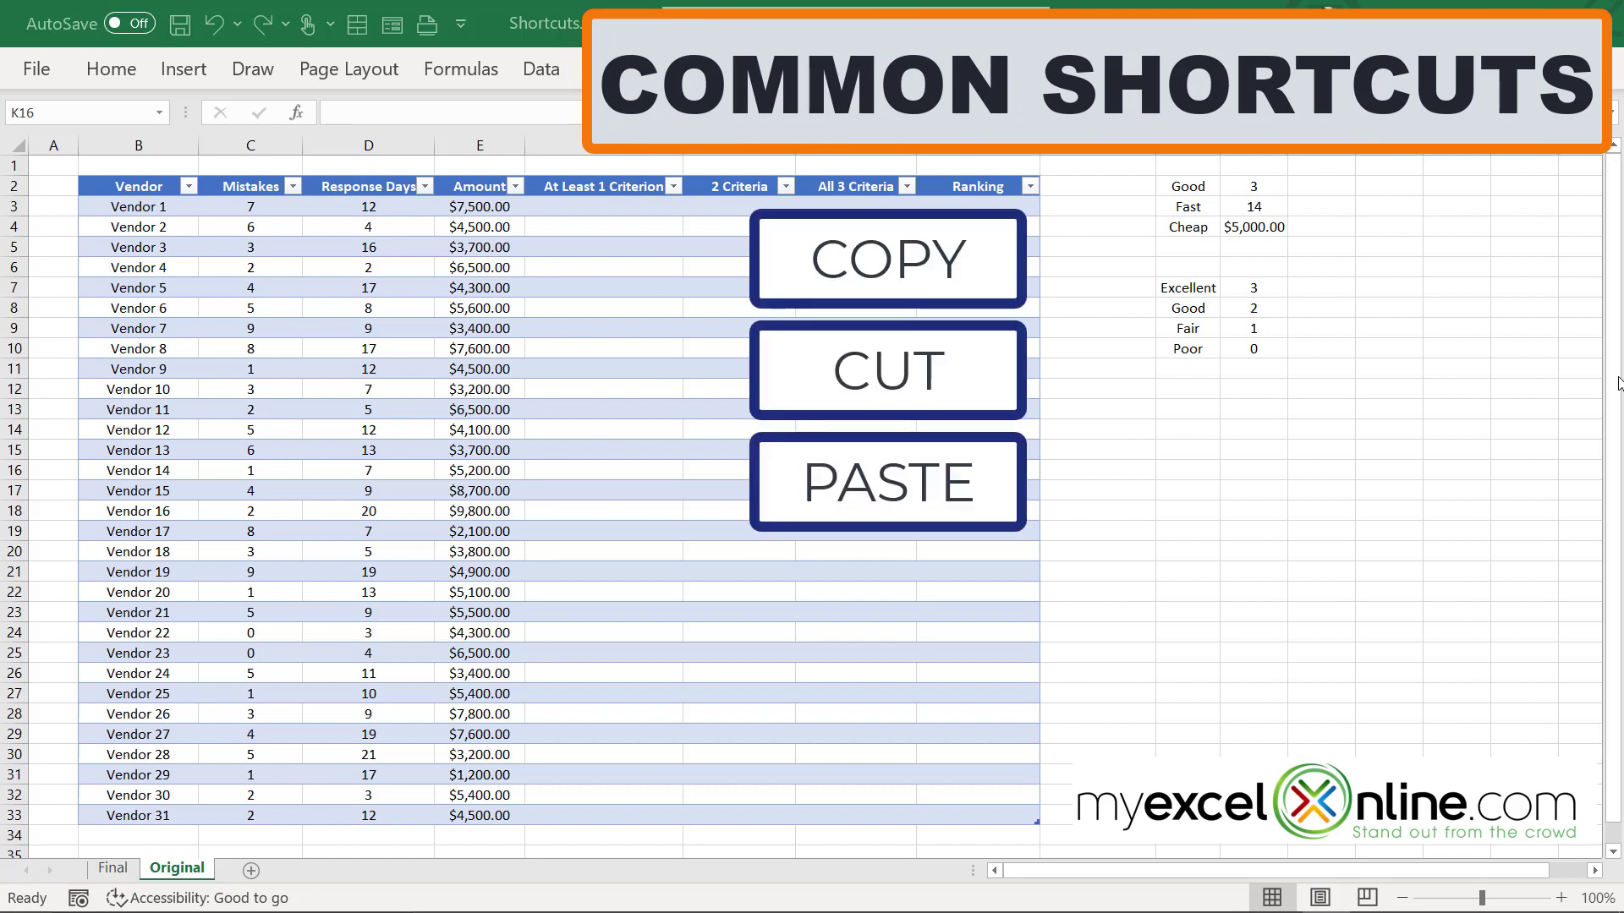
Copy the Excellent entry from K7 into K15.
left_click(1172, 287)
key("ctrl+c")
key("ctrl+c")
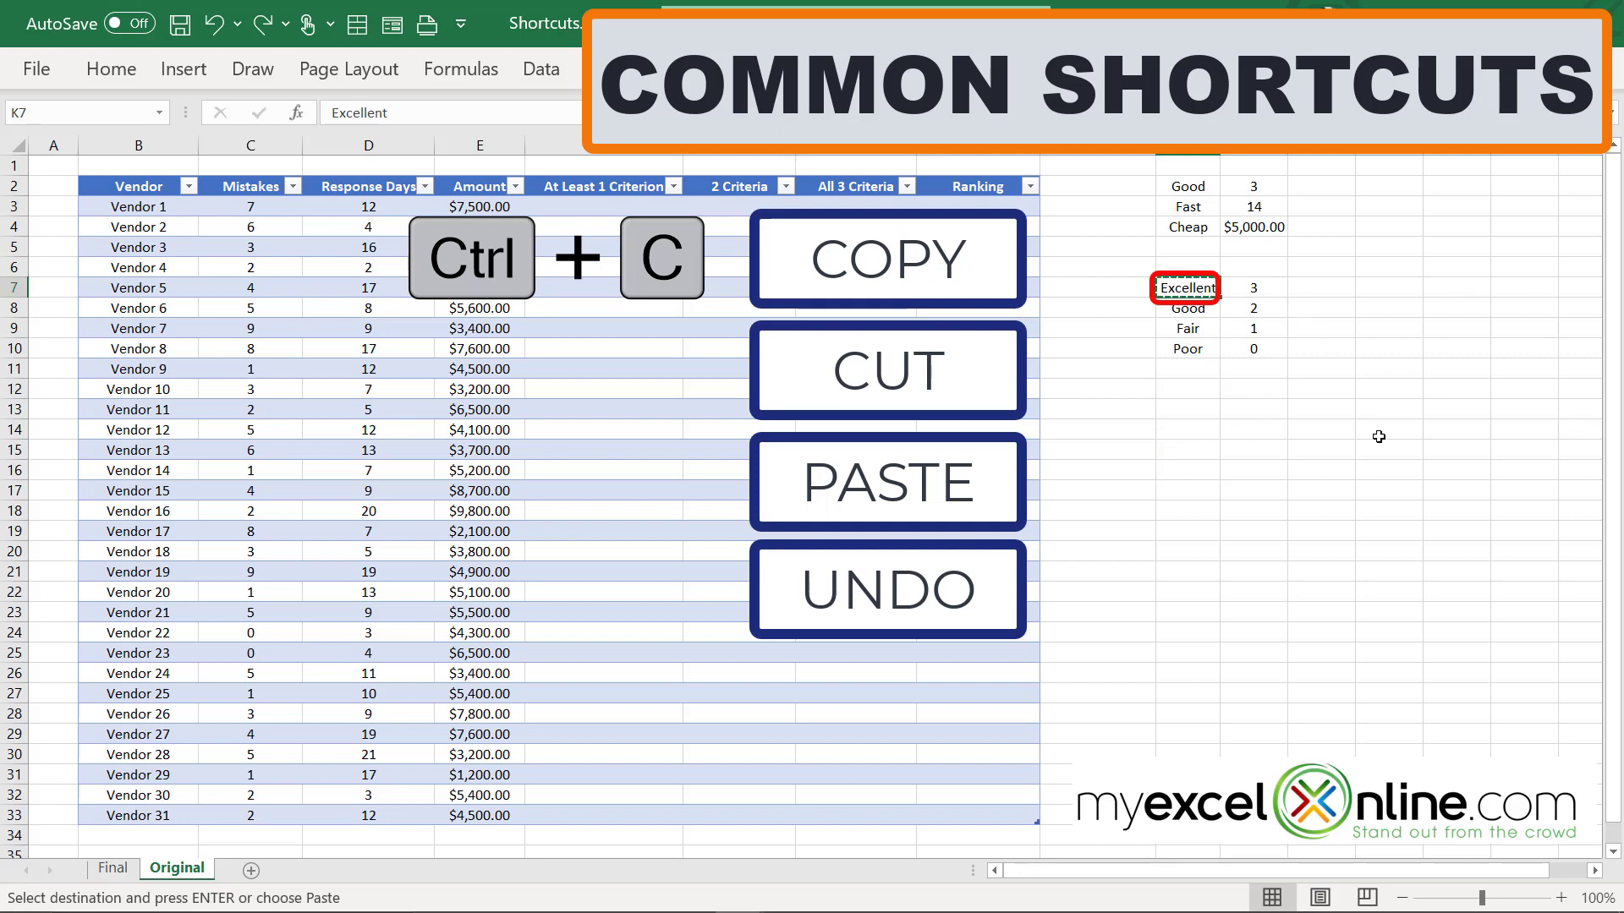
left_click(1178, 453)
key("ctrl+v")
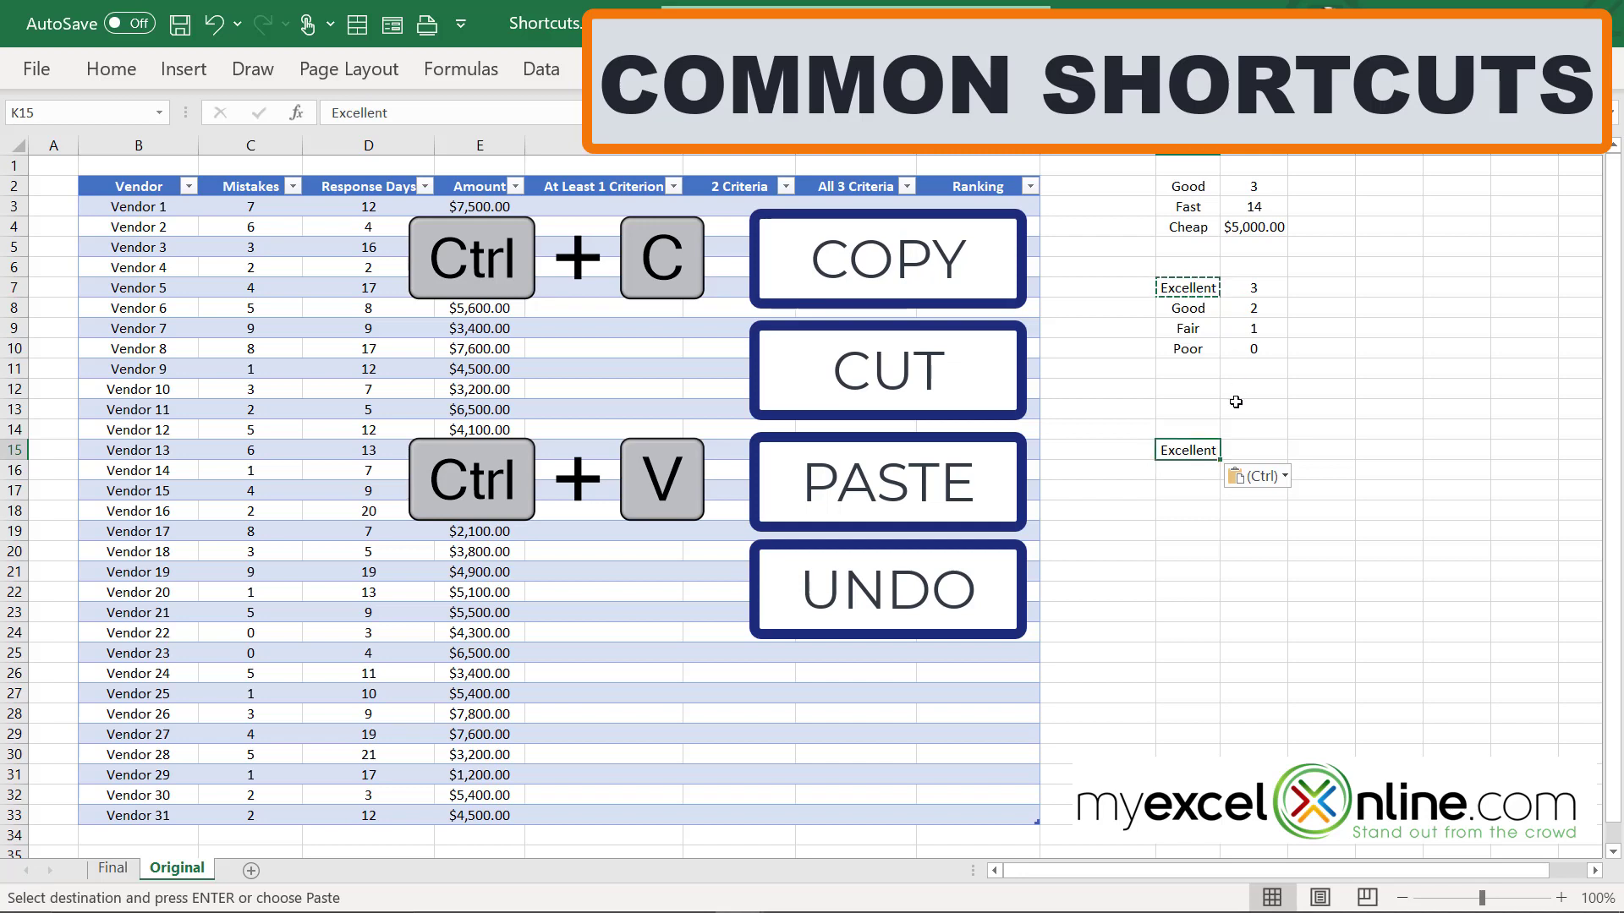
Move Excellent from K7 to K21 with cut and paste.
left_click(1195, 290)
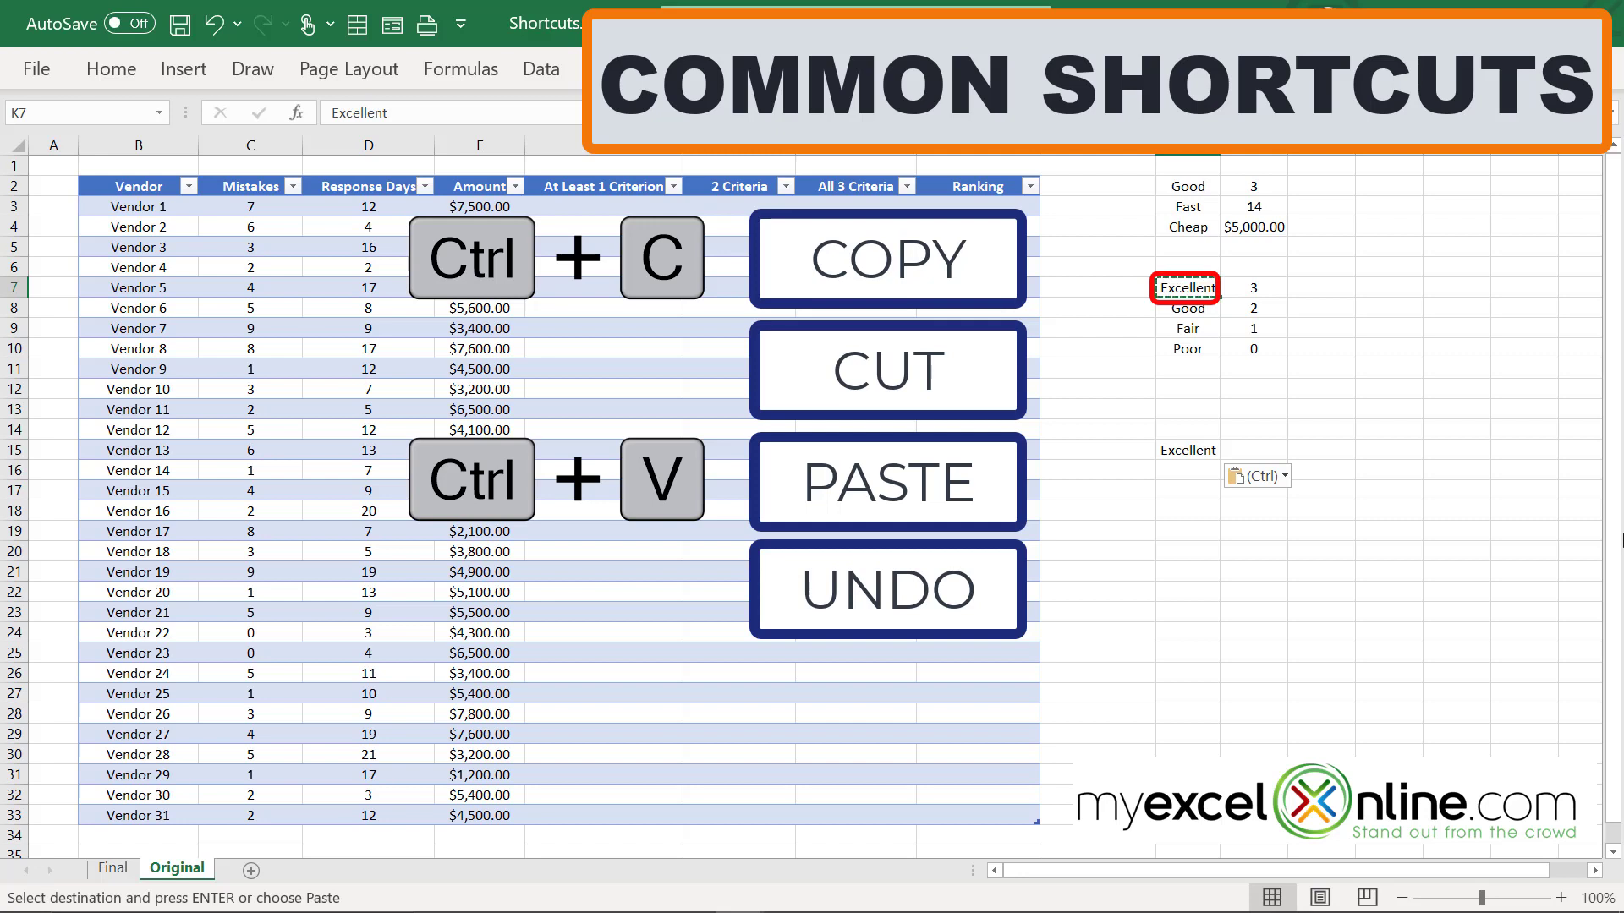
key("ctrl+x")
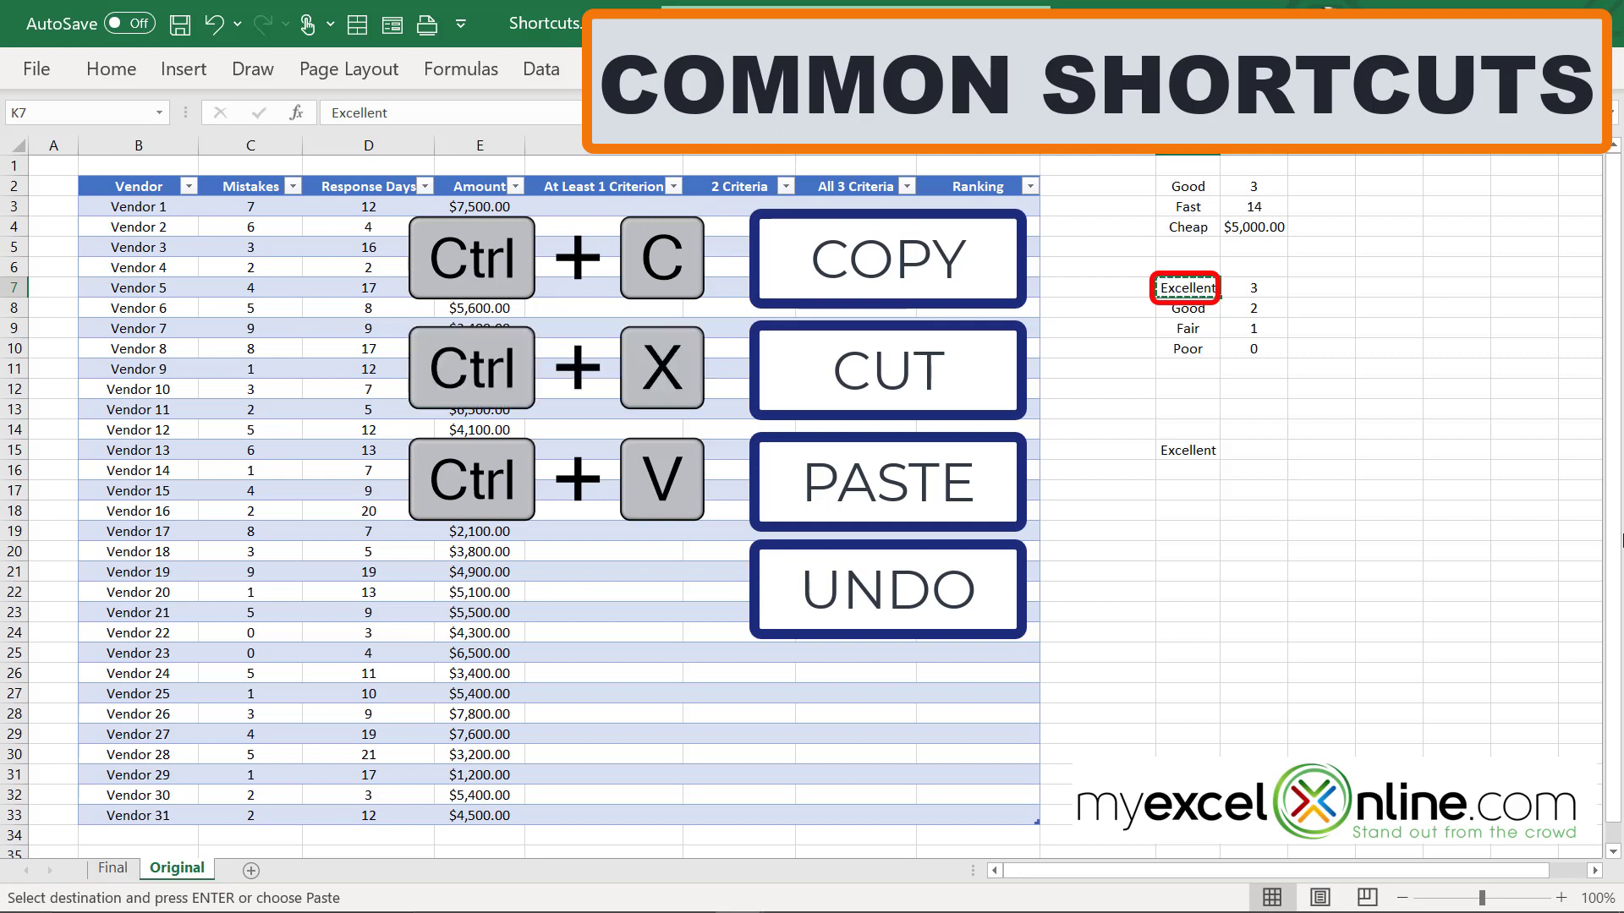
left_click(1180, 569)
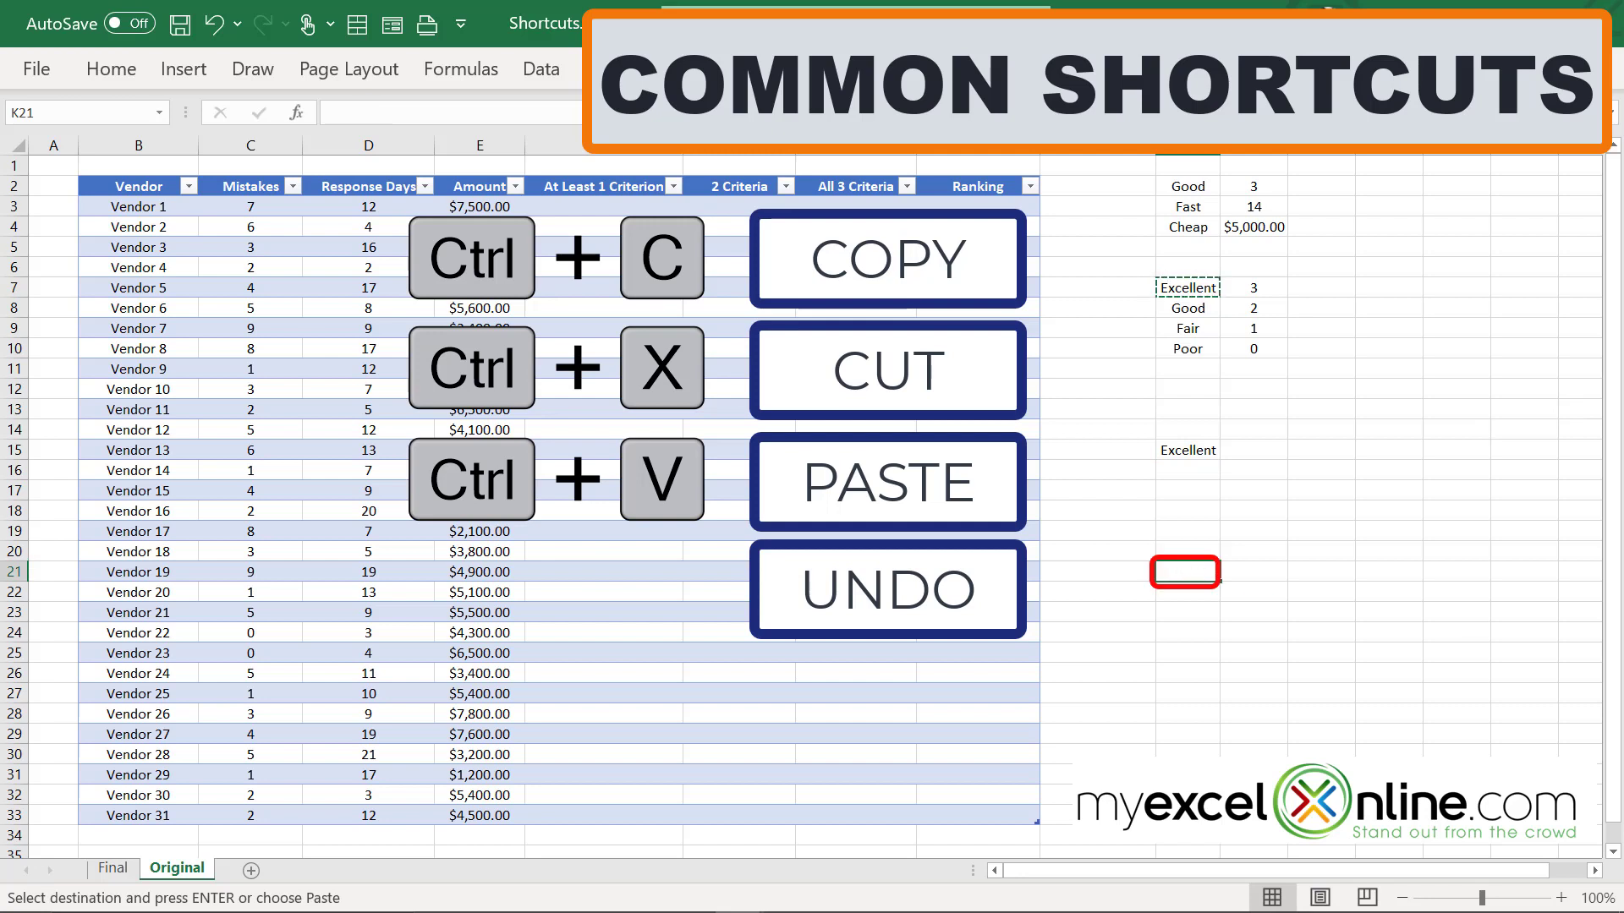
key("ctrl+v")
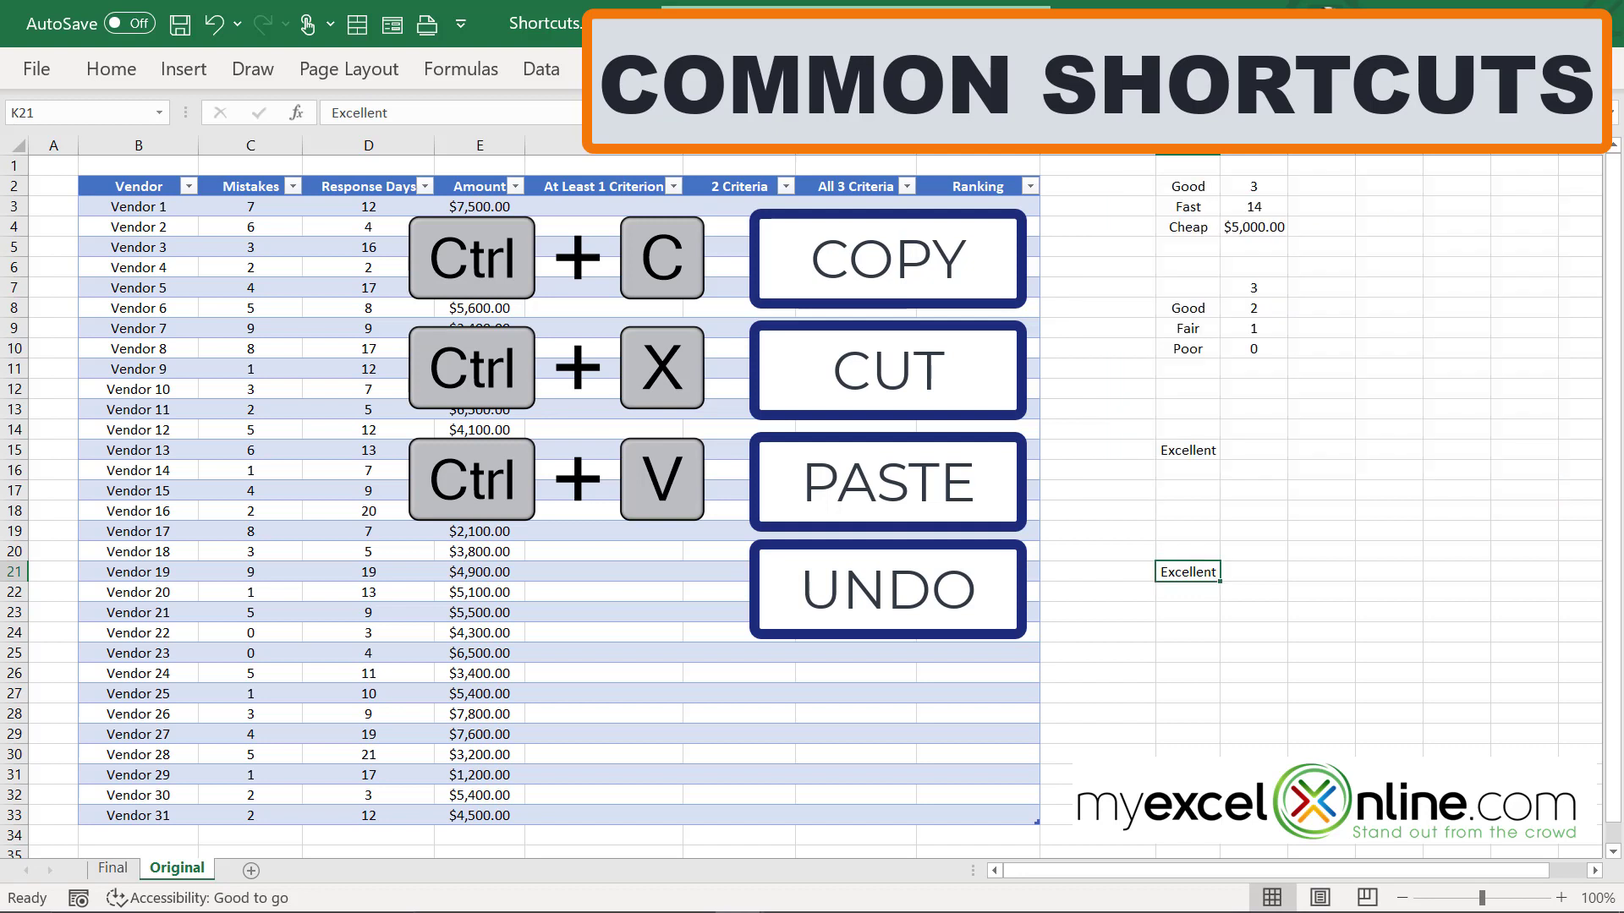
Undo the move and the K15 paste, and clear the copy outline.
key("ctrl+z")
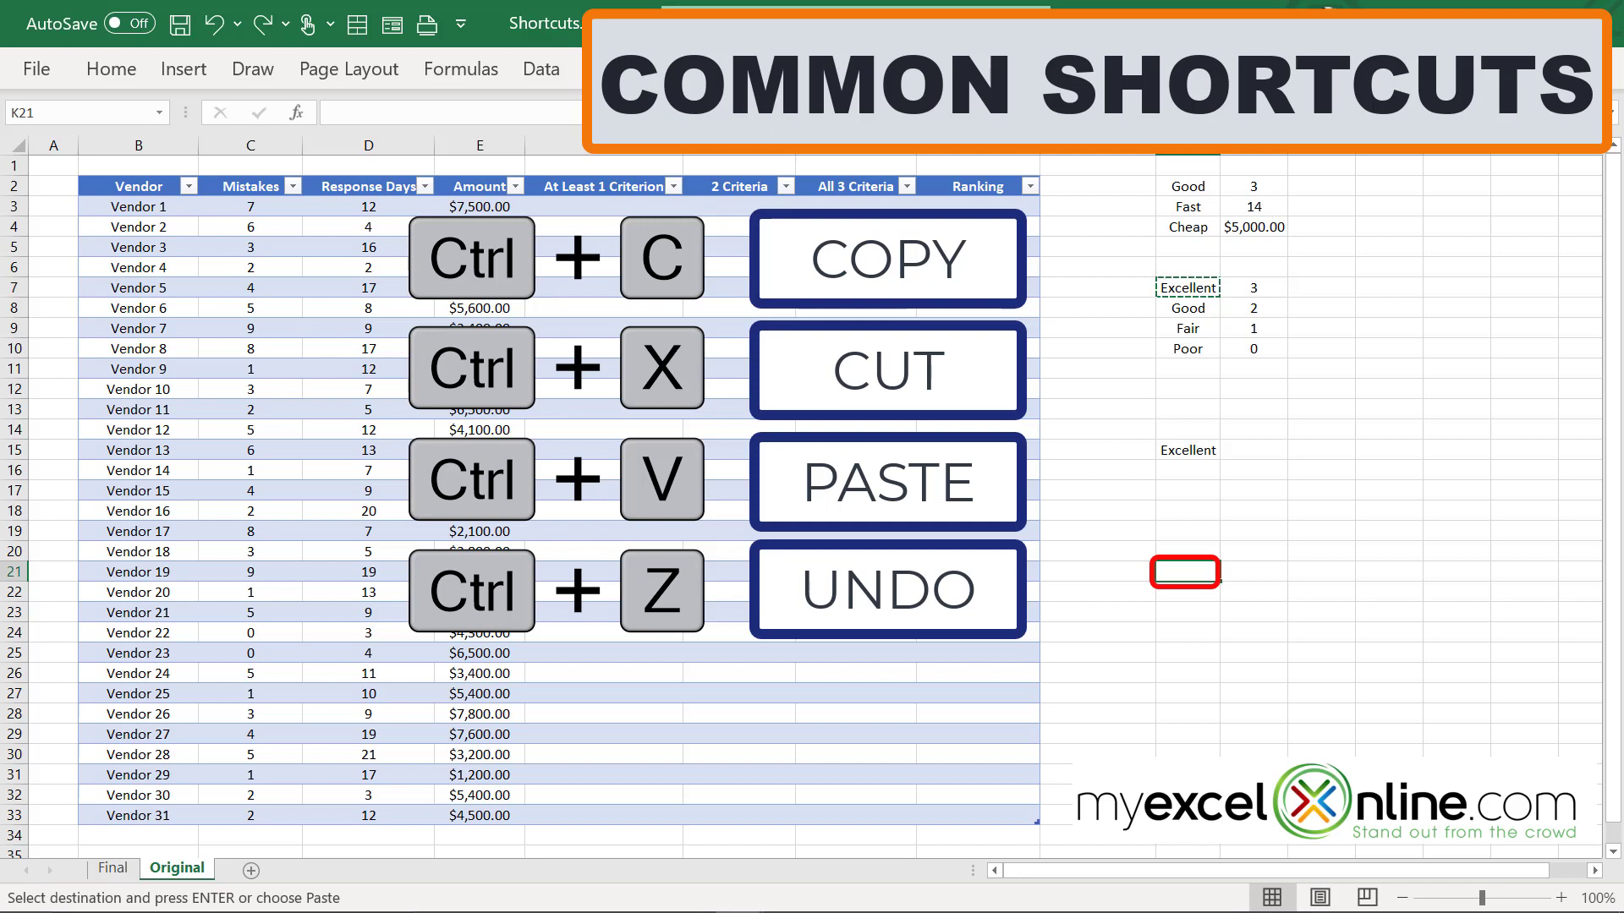
key("ctrl+z")
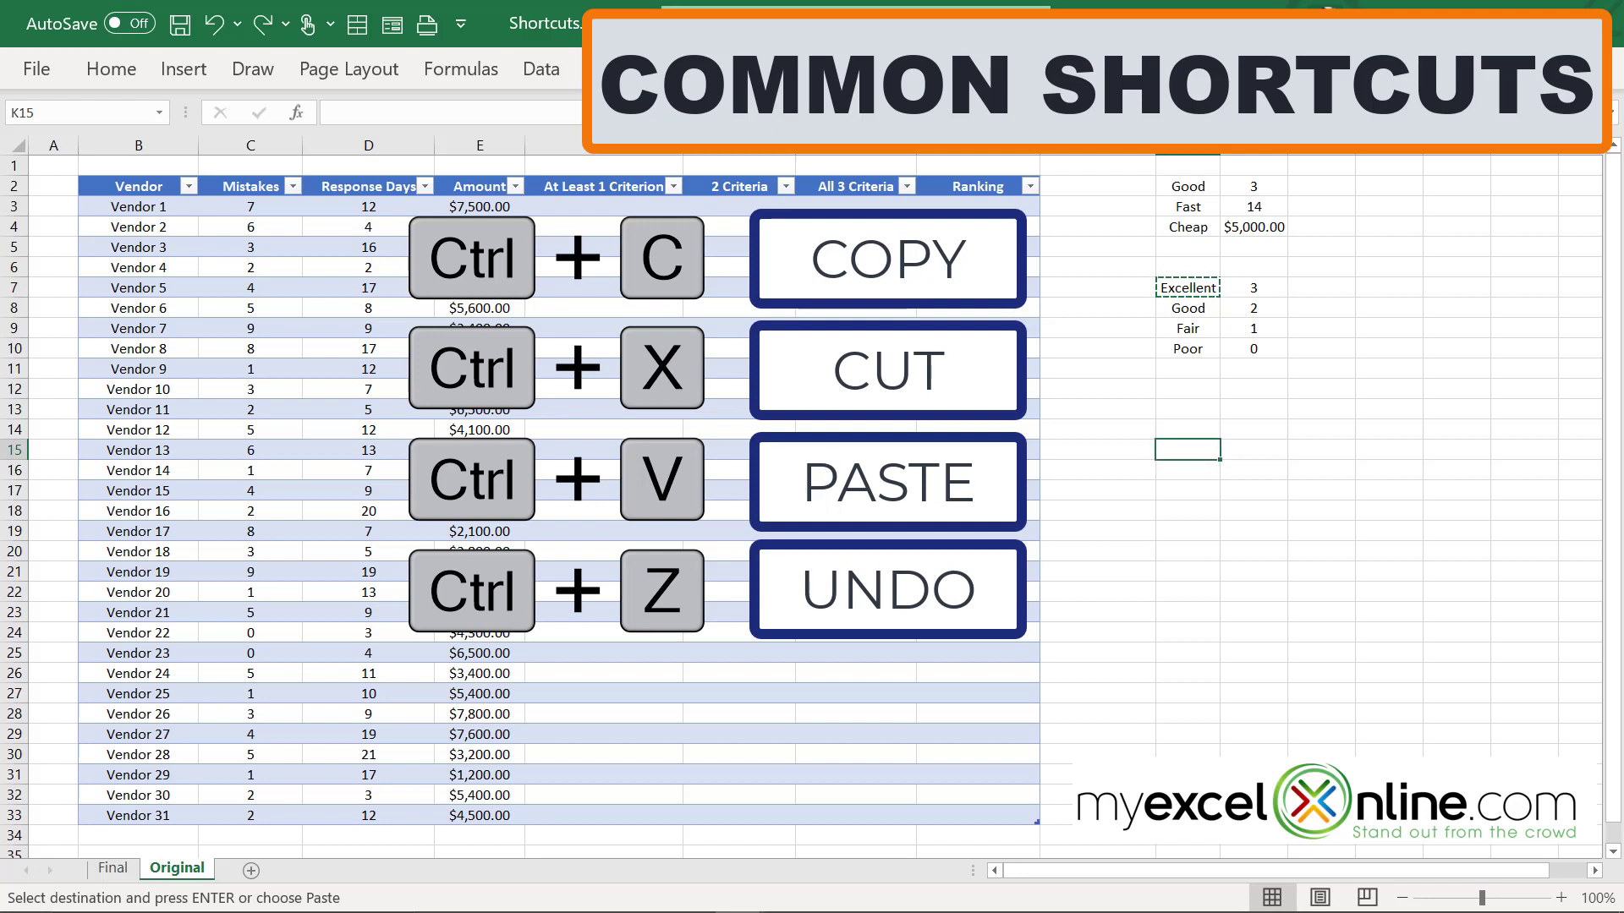
key("Escape")
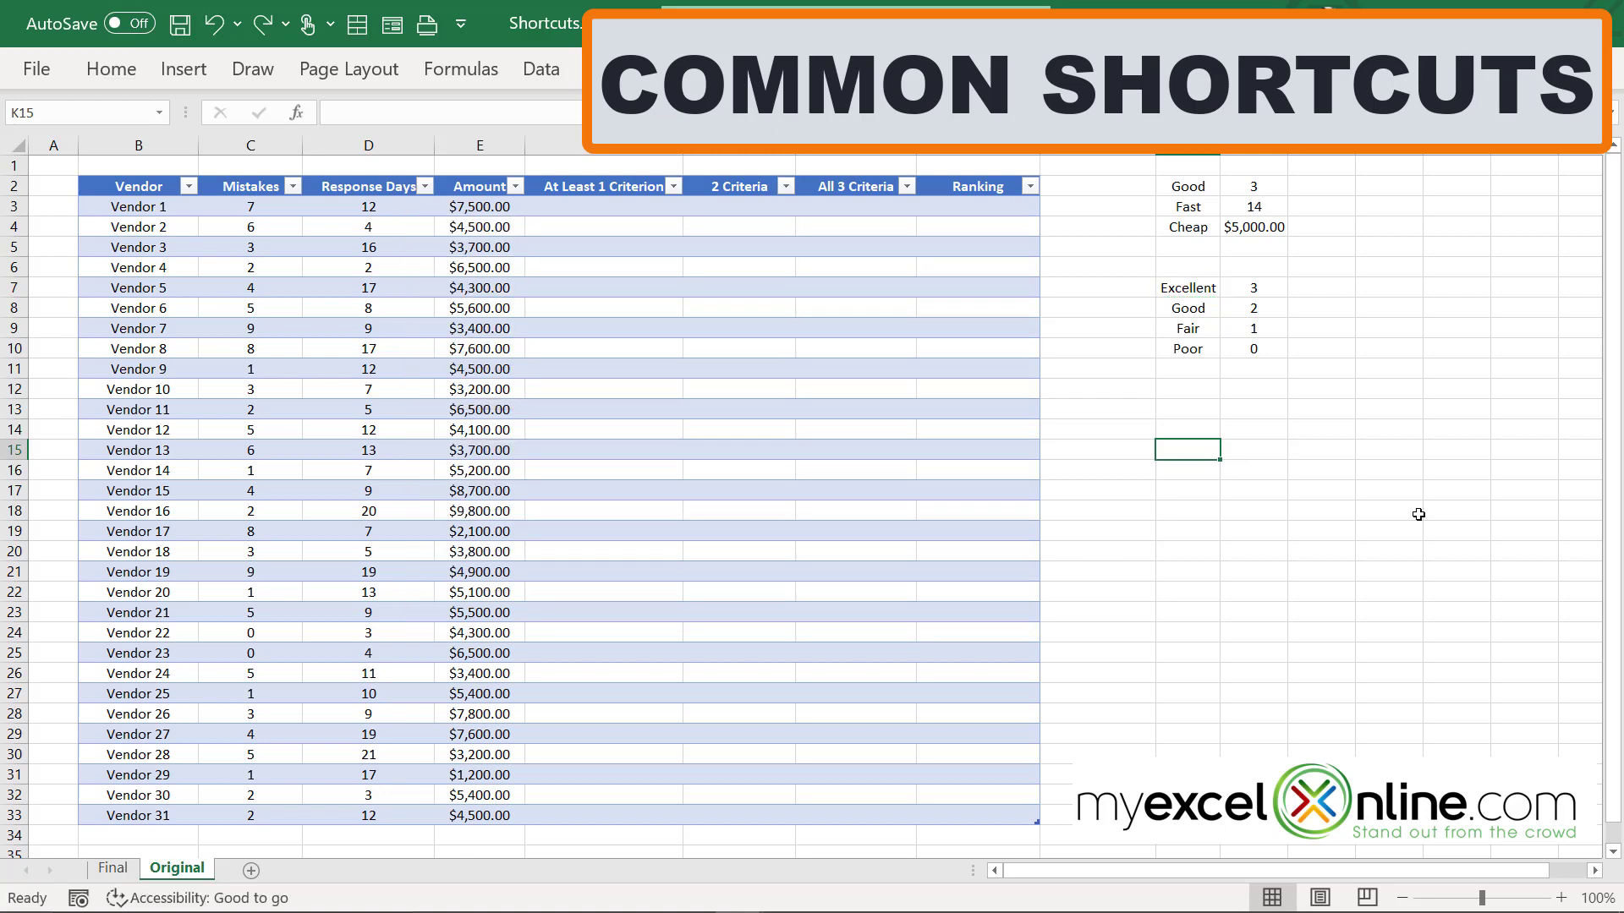
Save the workbook after briefly viewing the Open and Print pages.
key("ctrl+o")
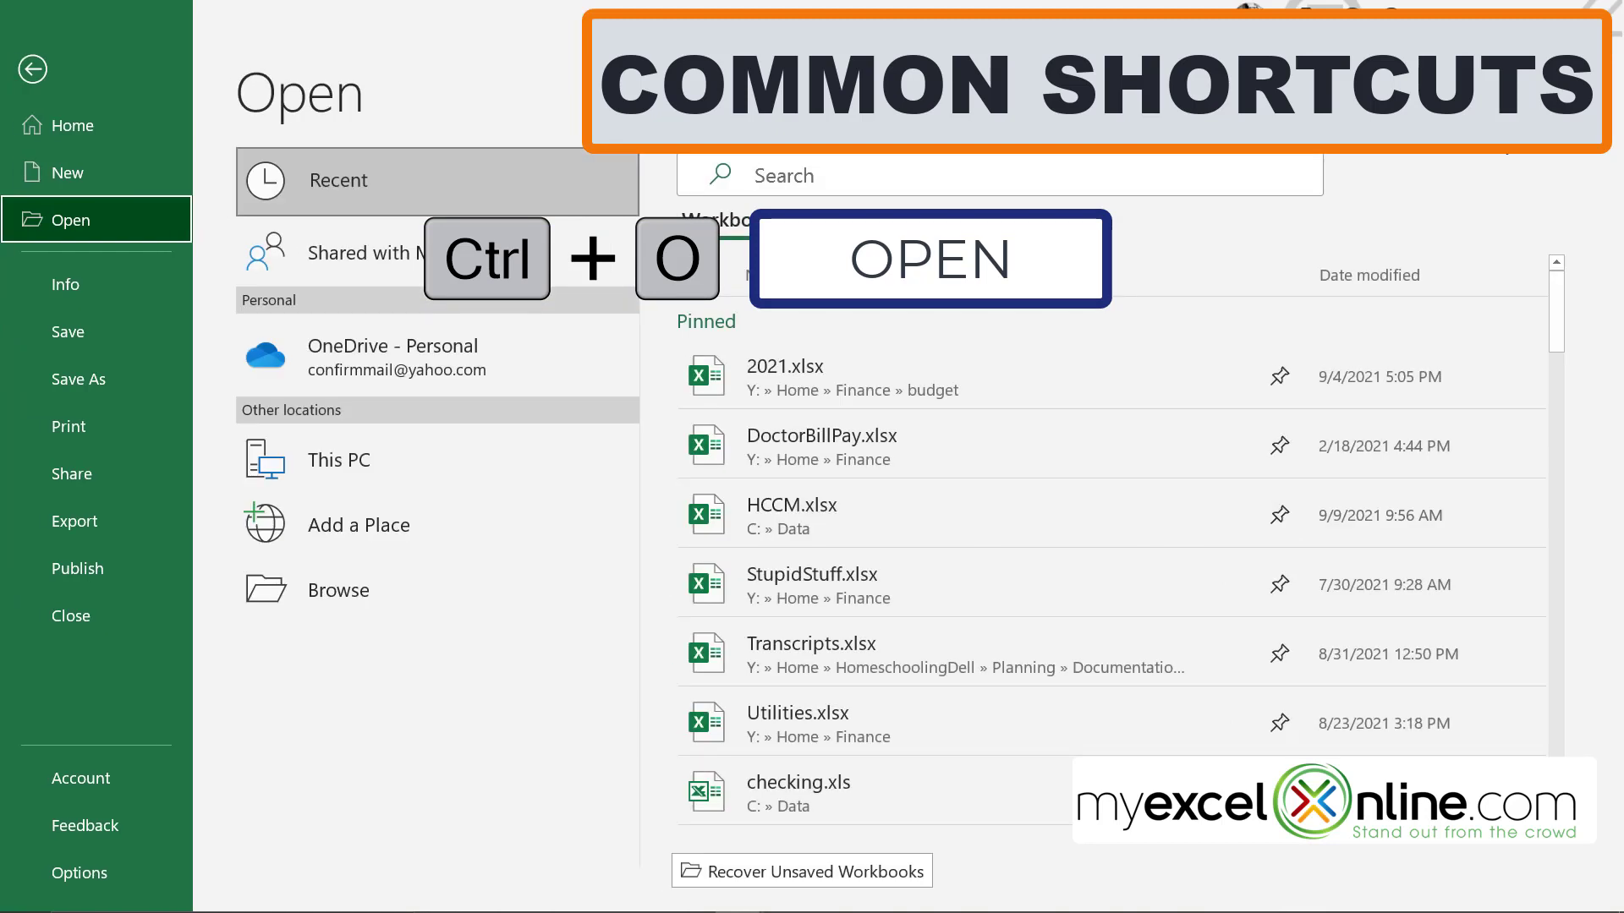
key("Escape")
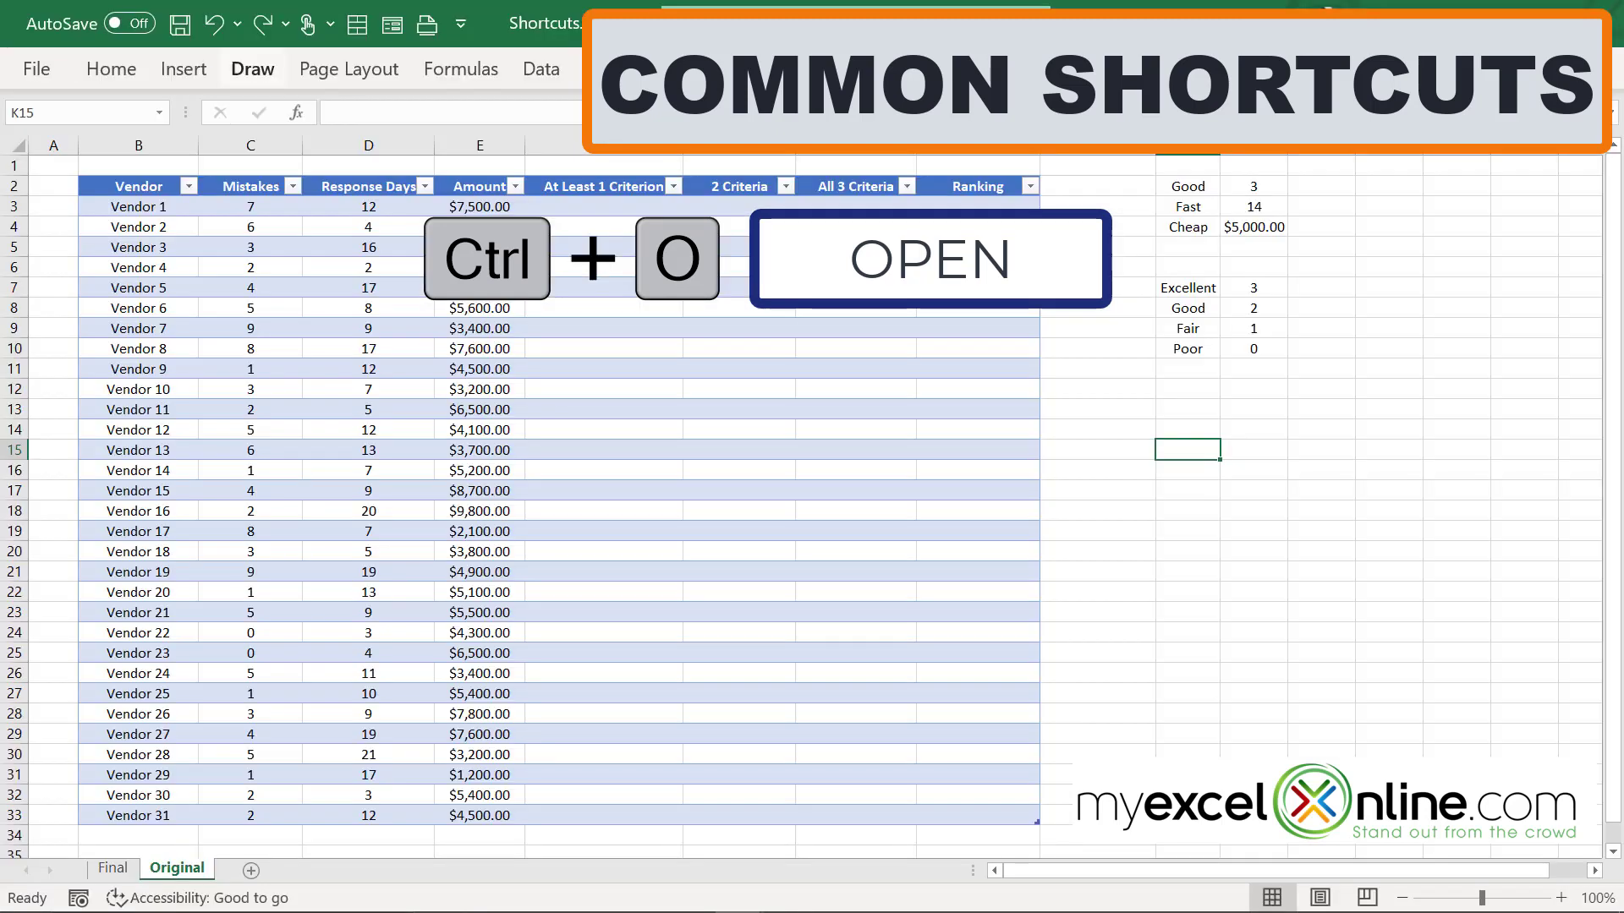
key("ctrl+s")
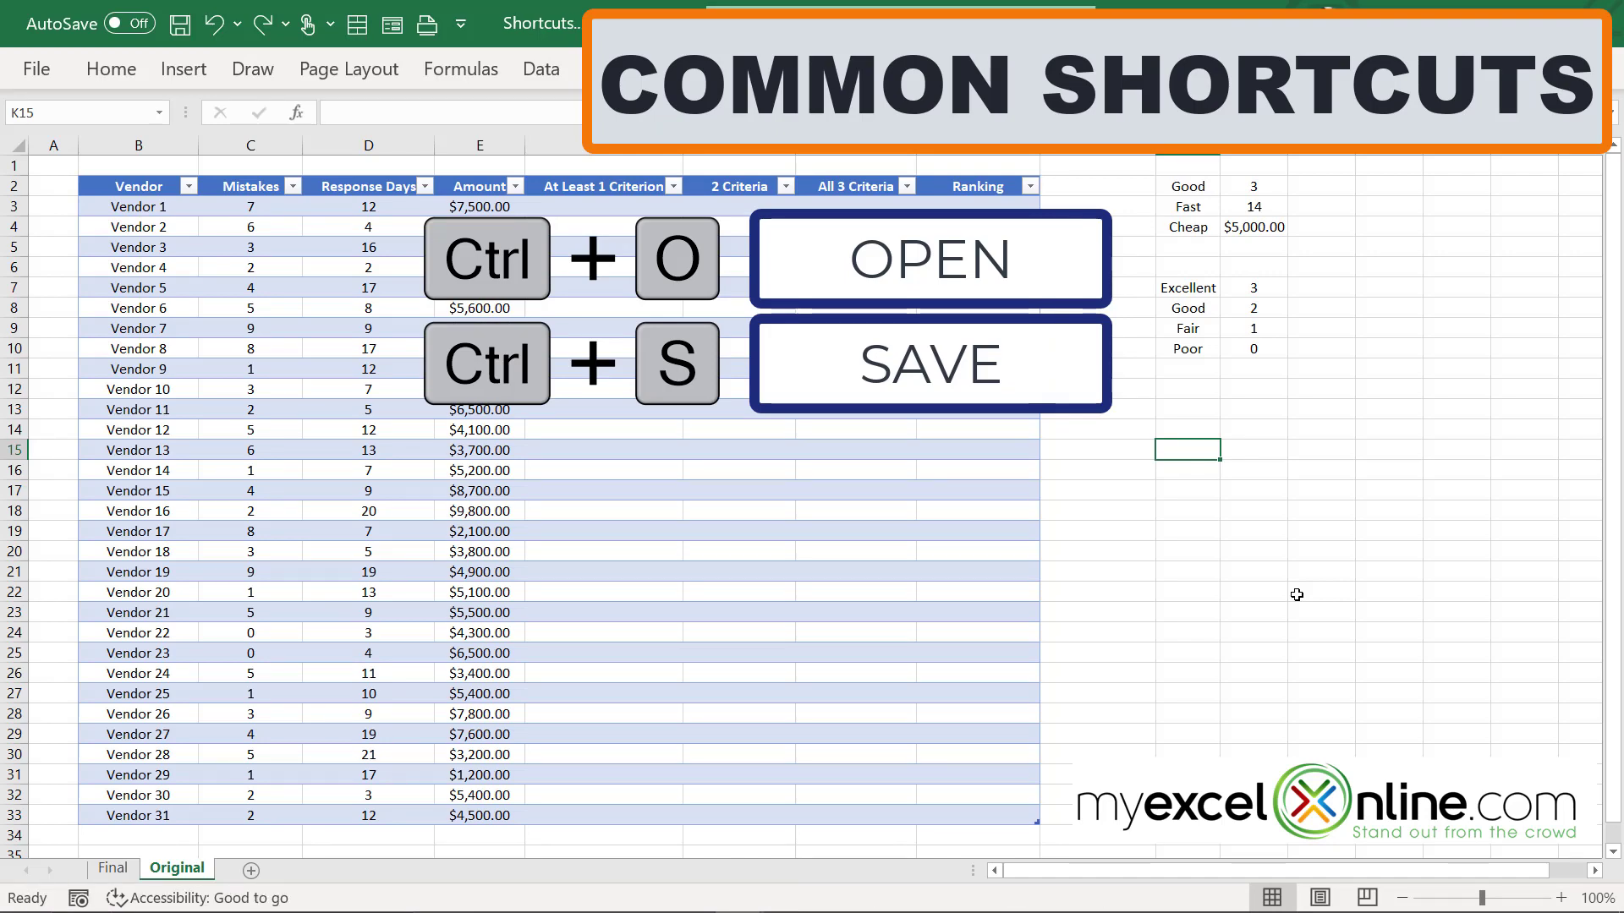
key("ctrl+p")
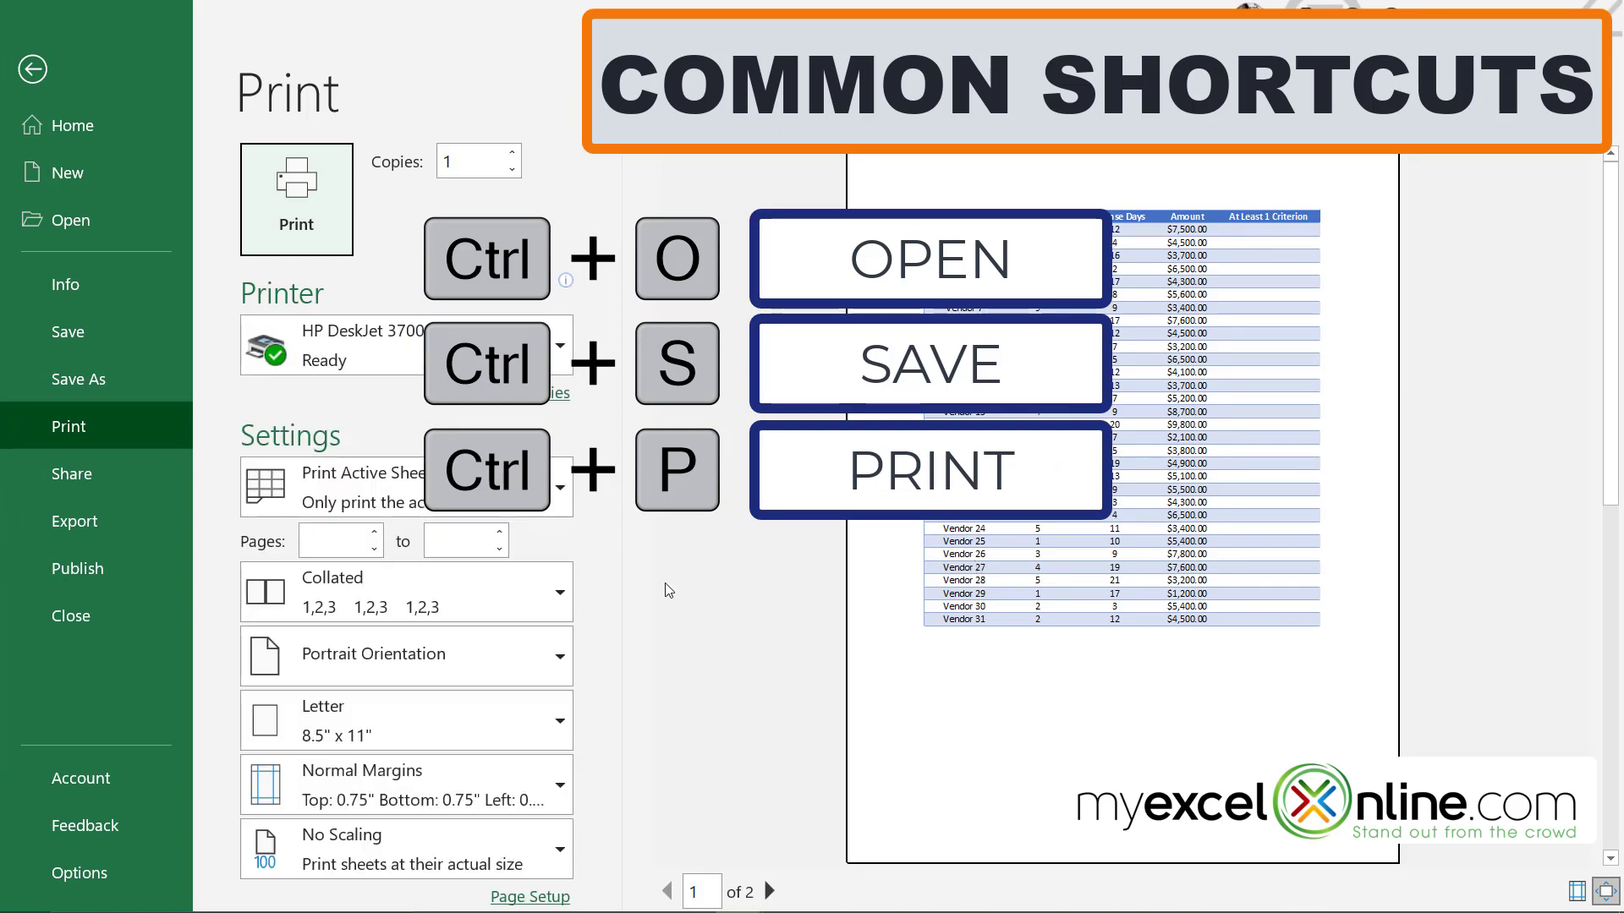
left_click(32, 69)
Make K7 Excellent bold, K8 Good underlined and K9 Fair italic.
key("ctrl+b")
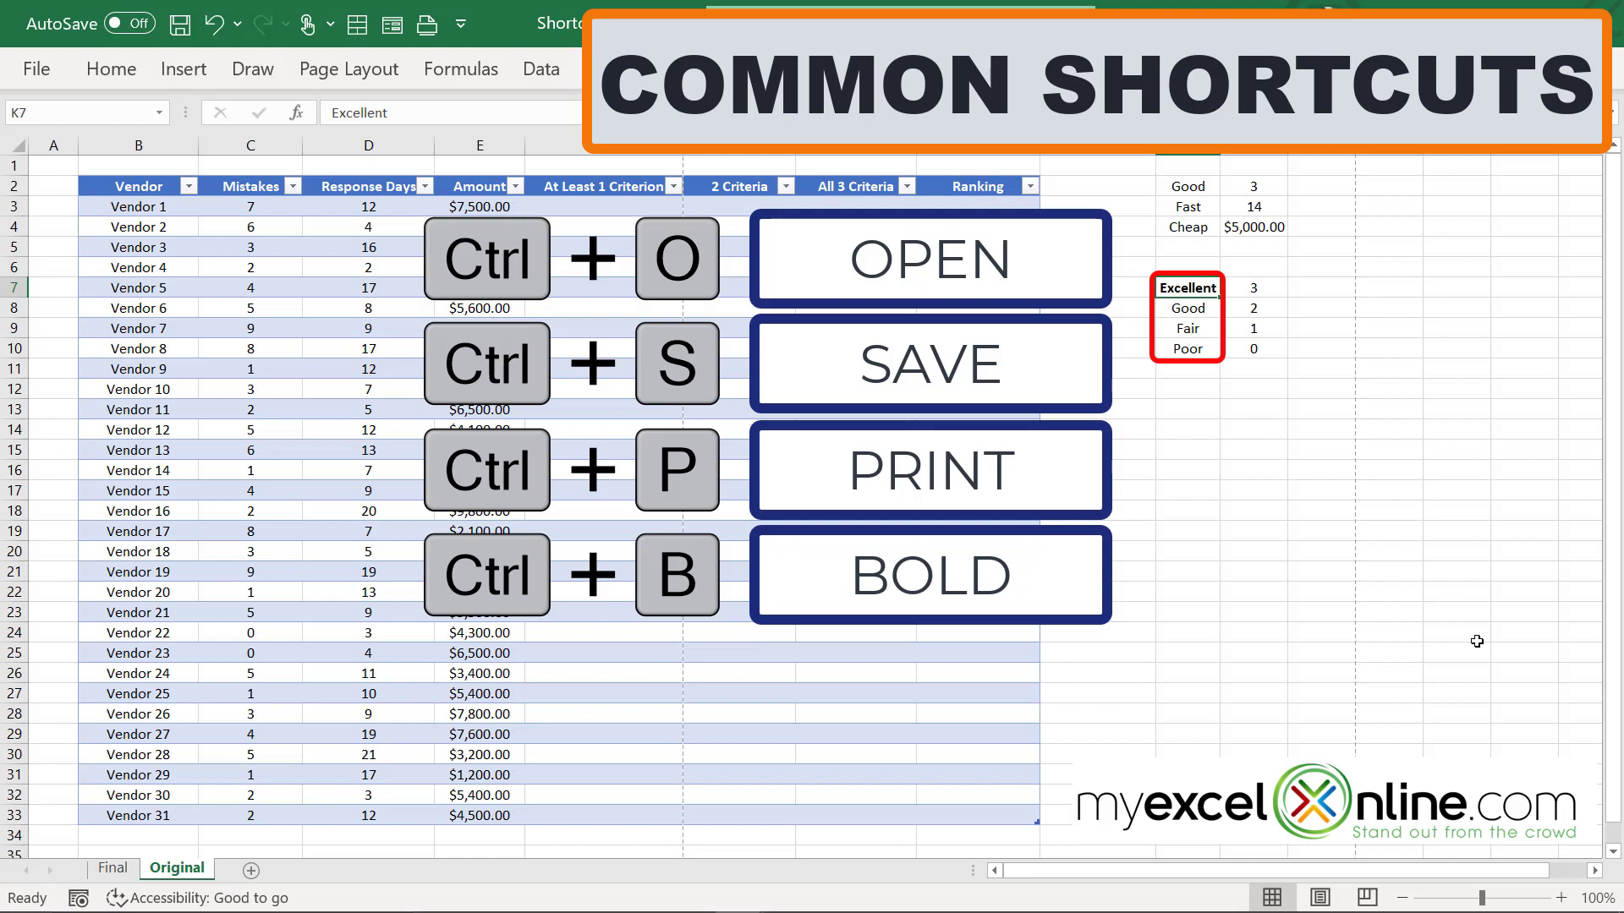
key("Down")
key("ctrl+u")
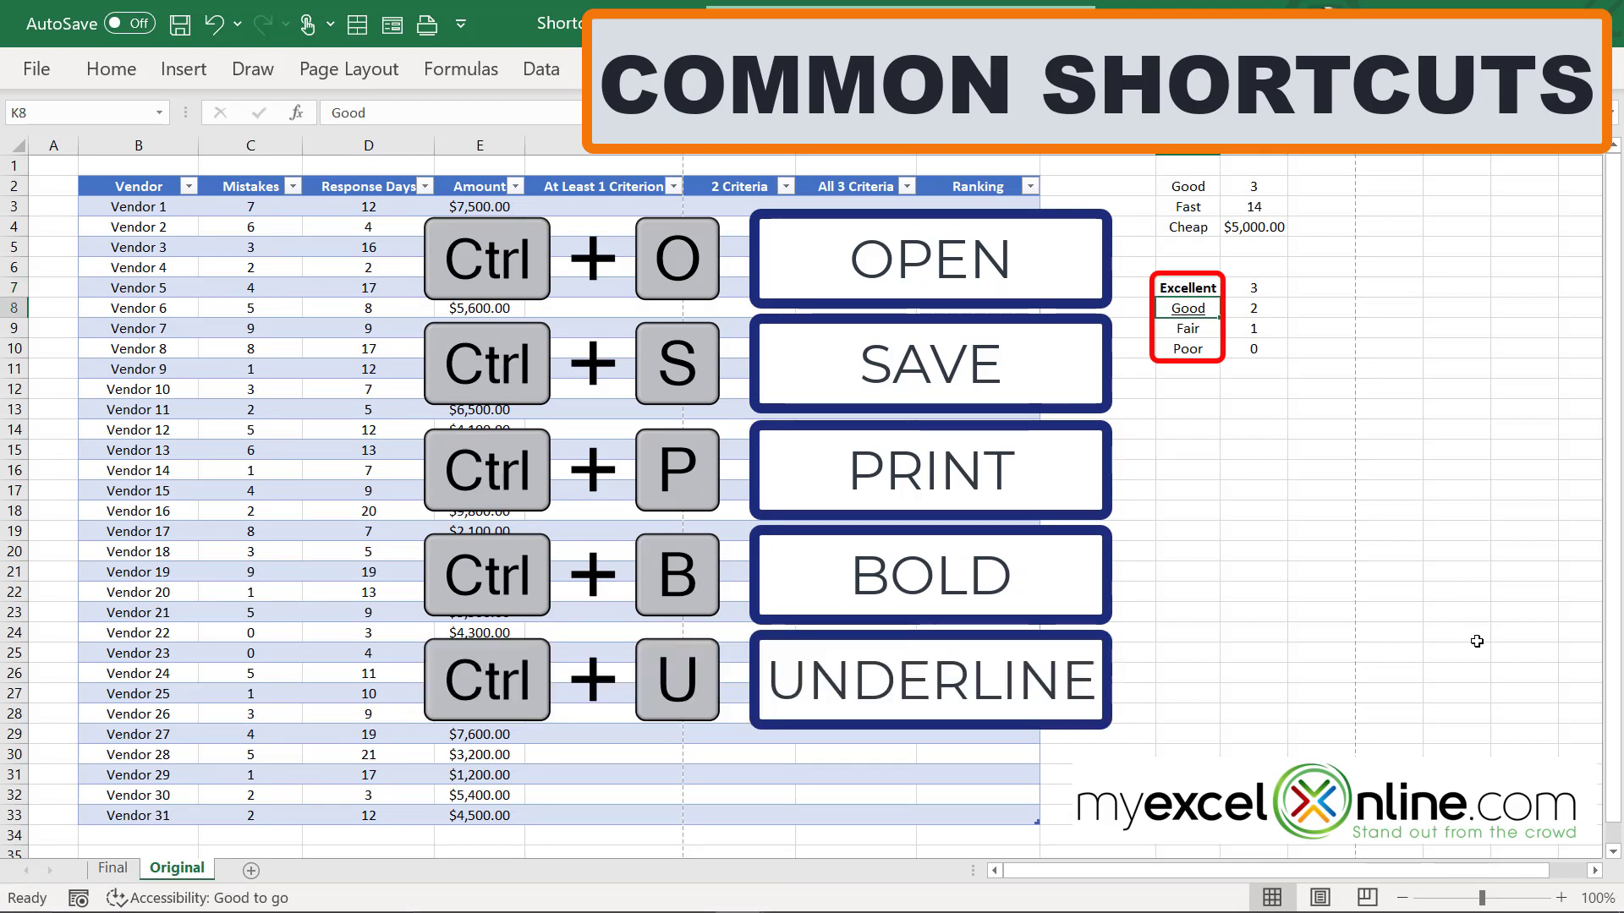
key("Down")
key("ctrl+i")
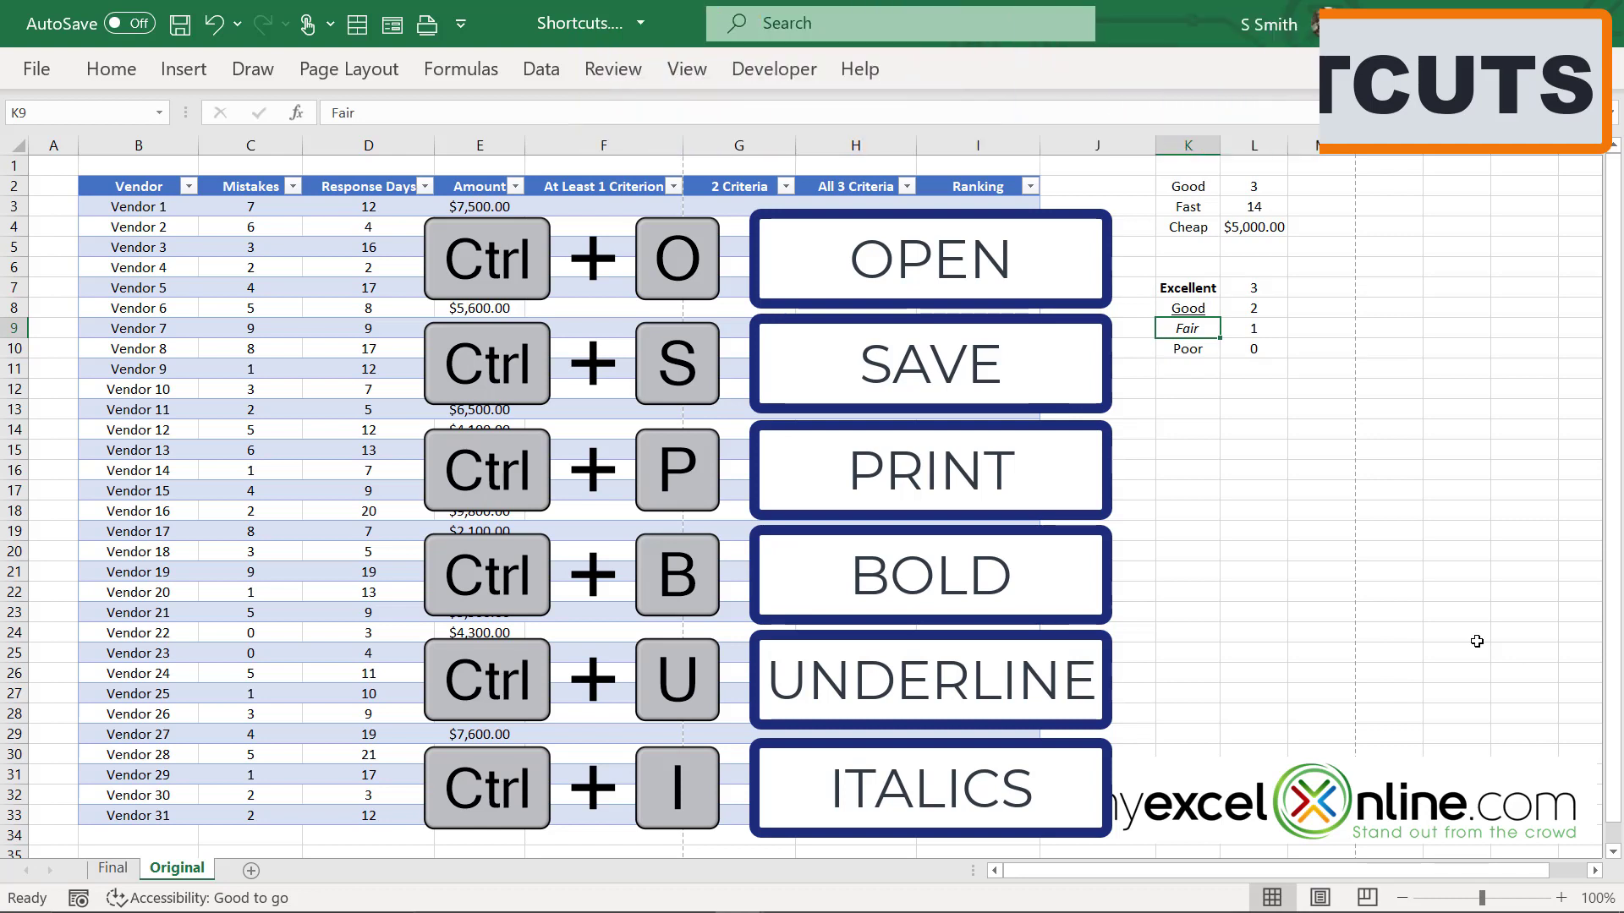
left_click(1428, 496)
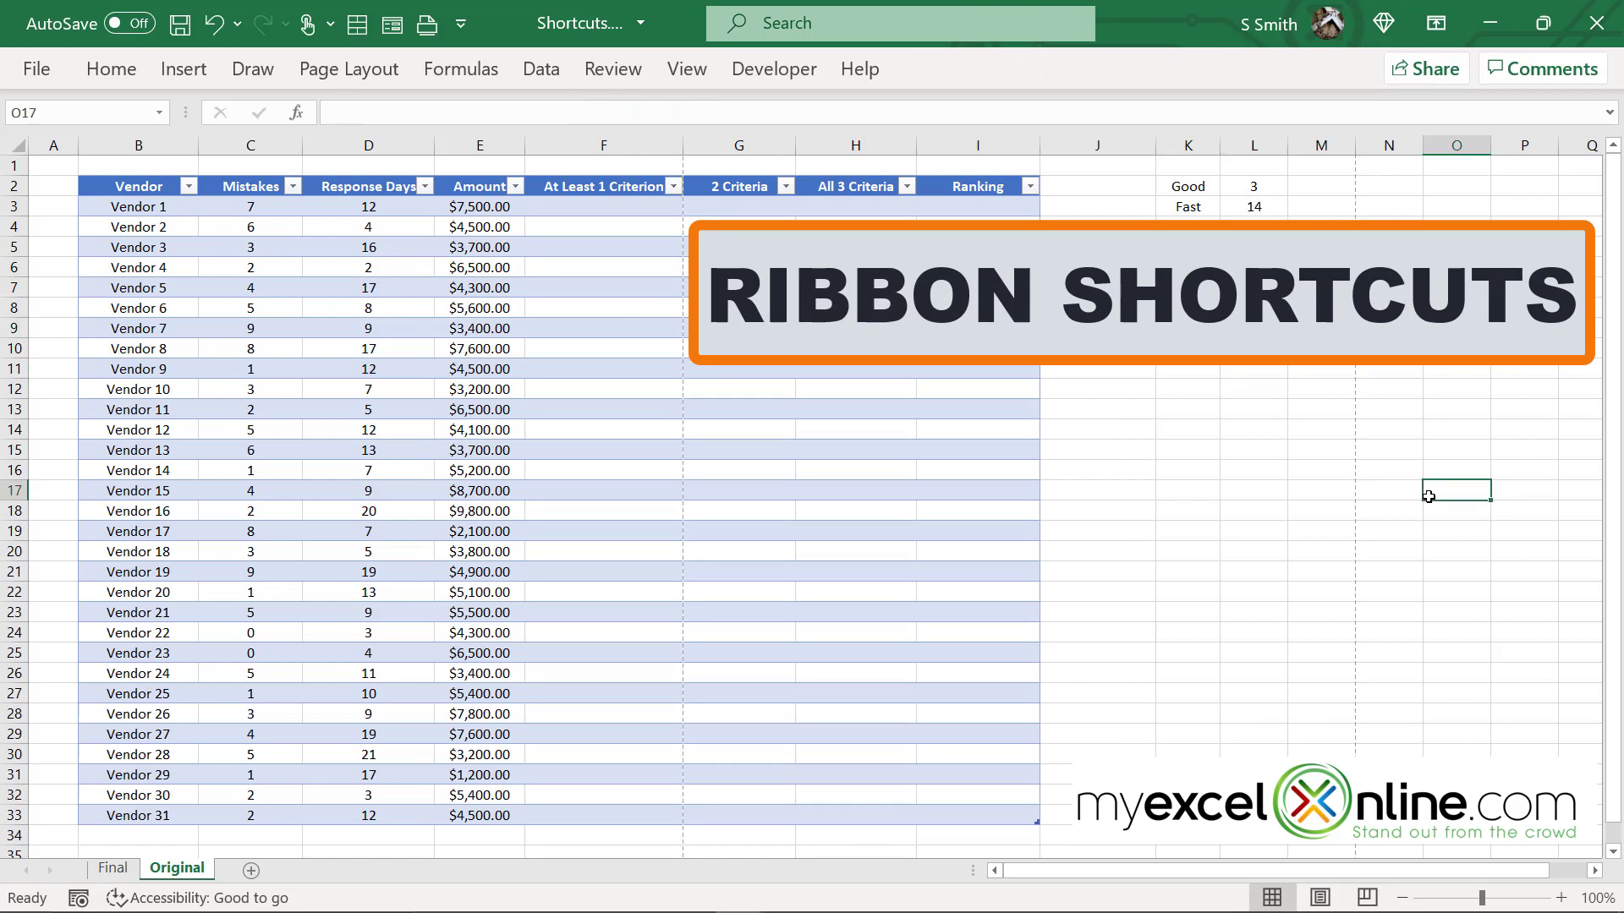
key("alt+f")
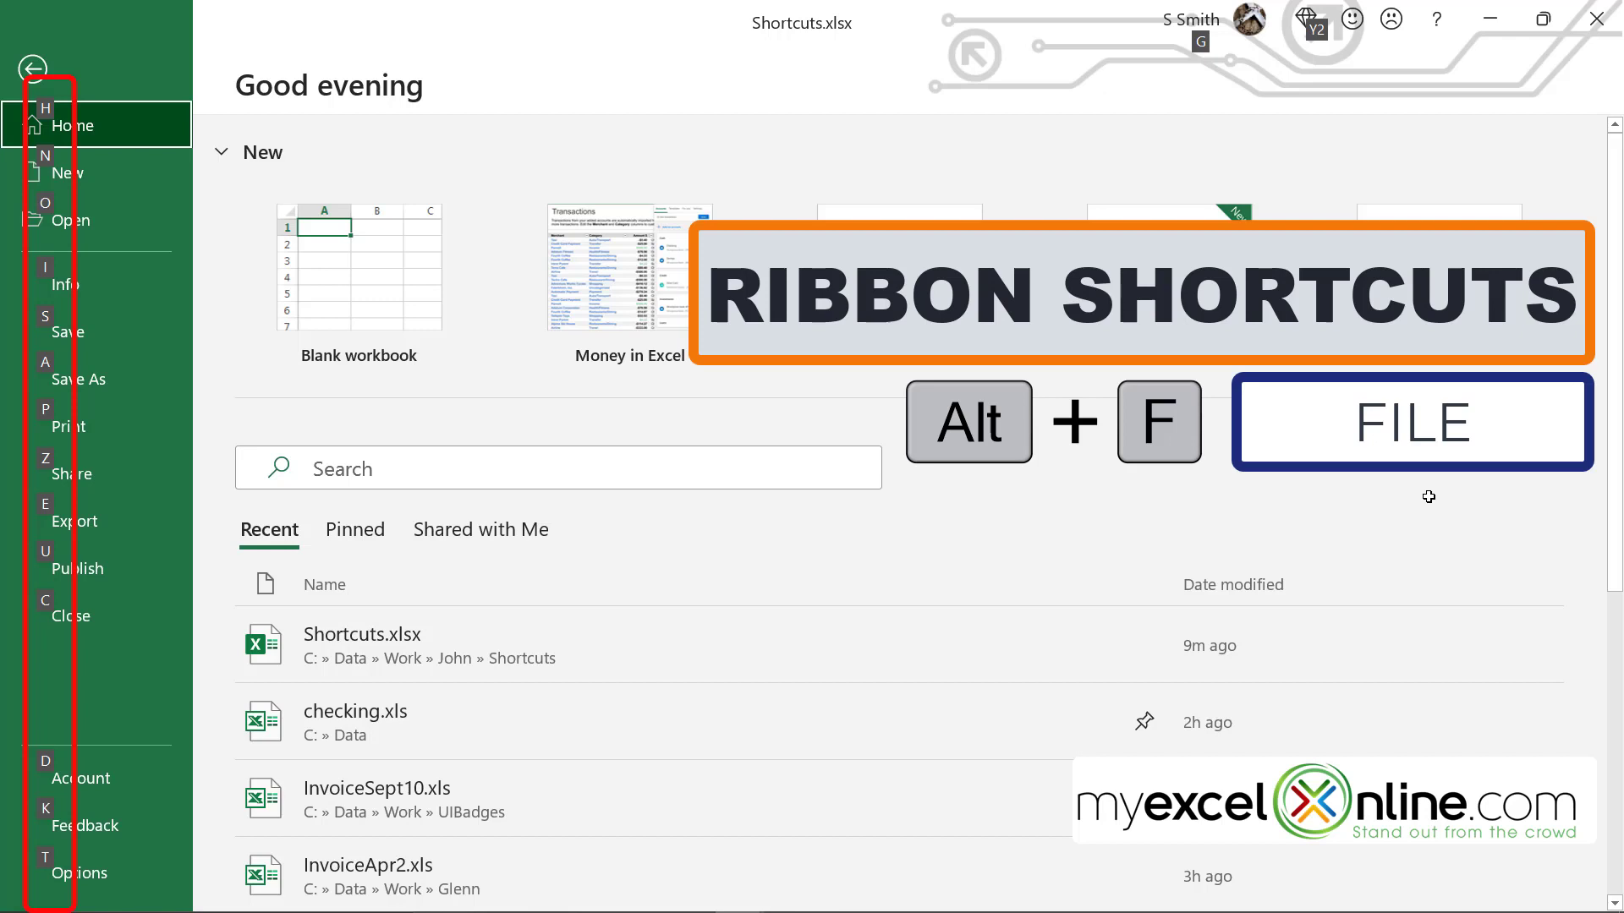
key("o")
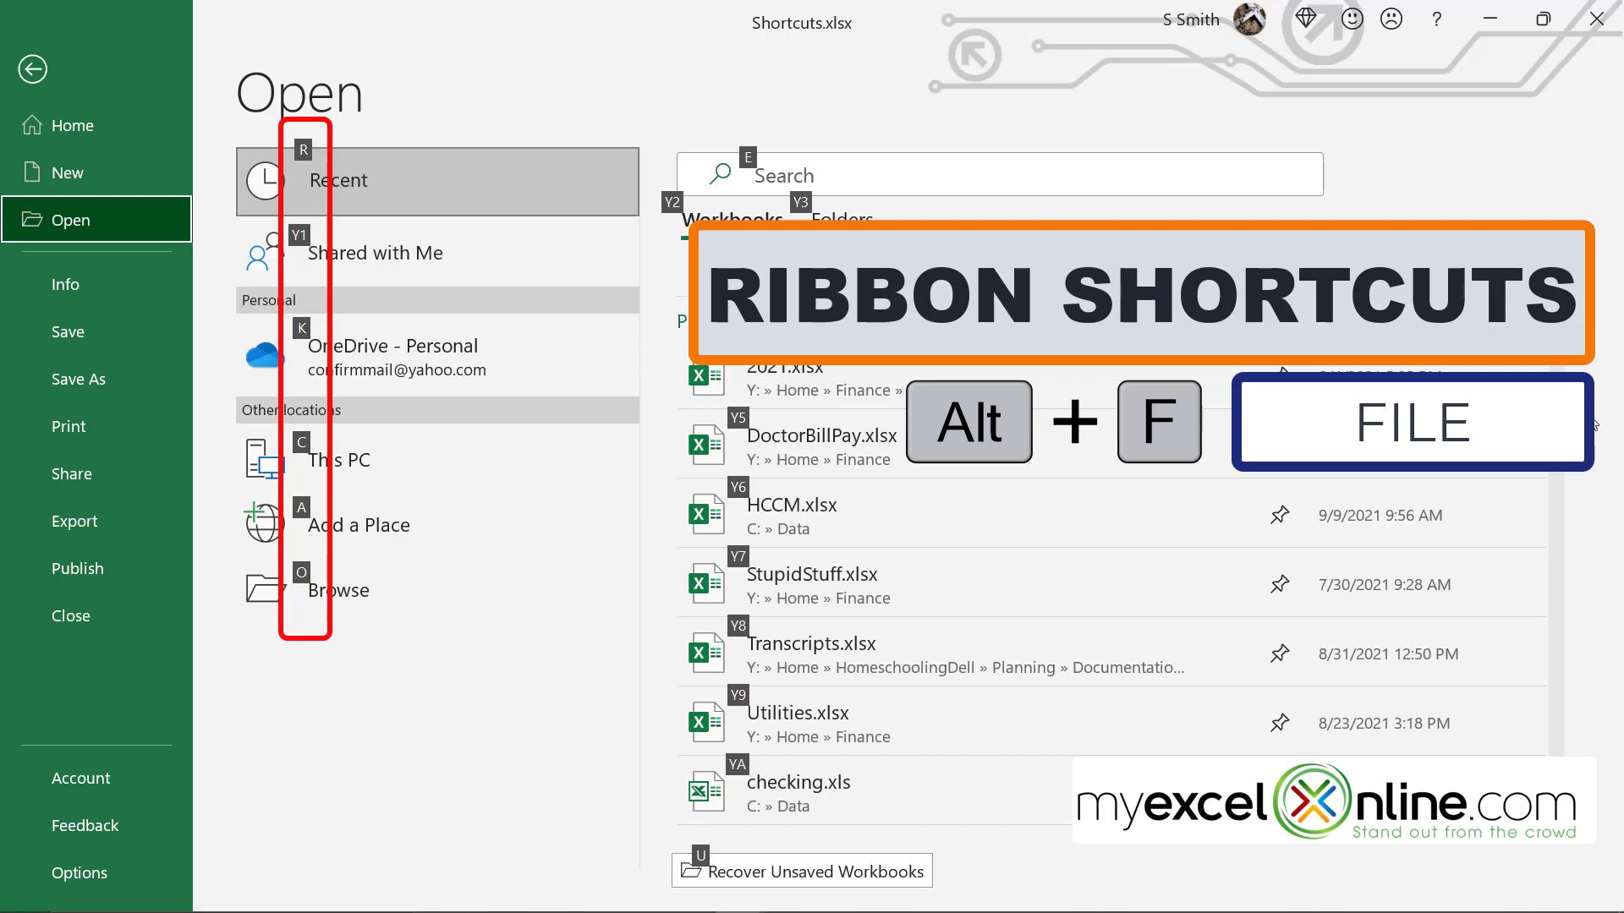
key("Escape")
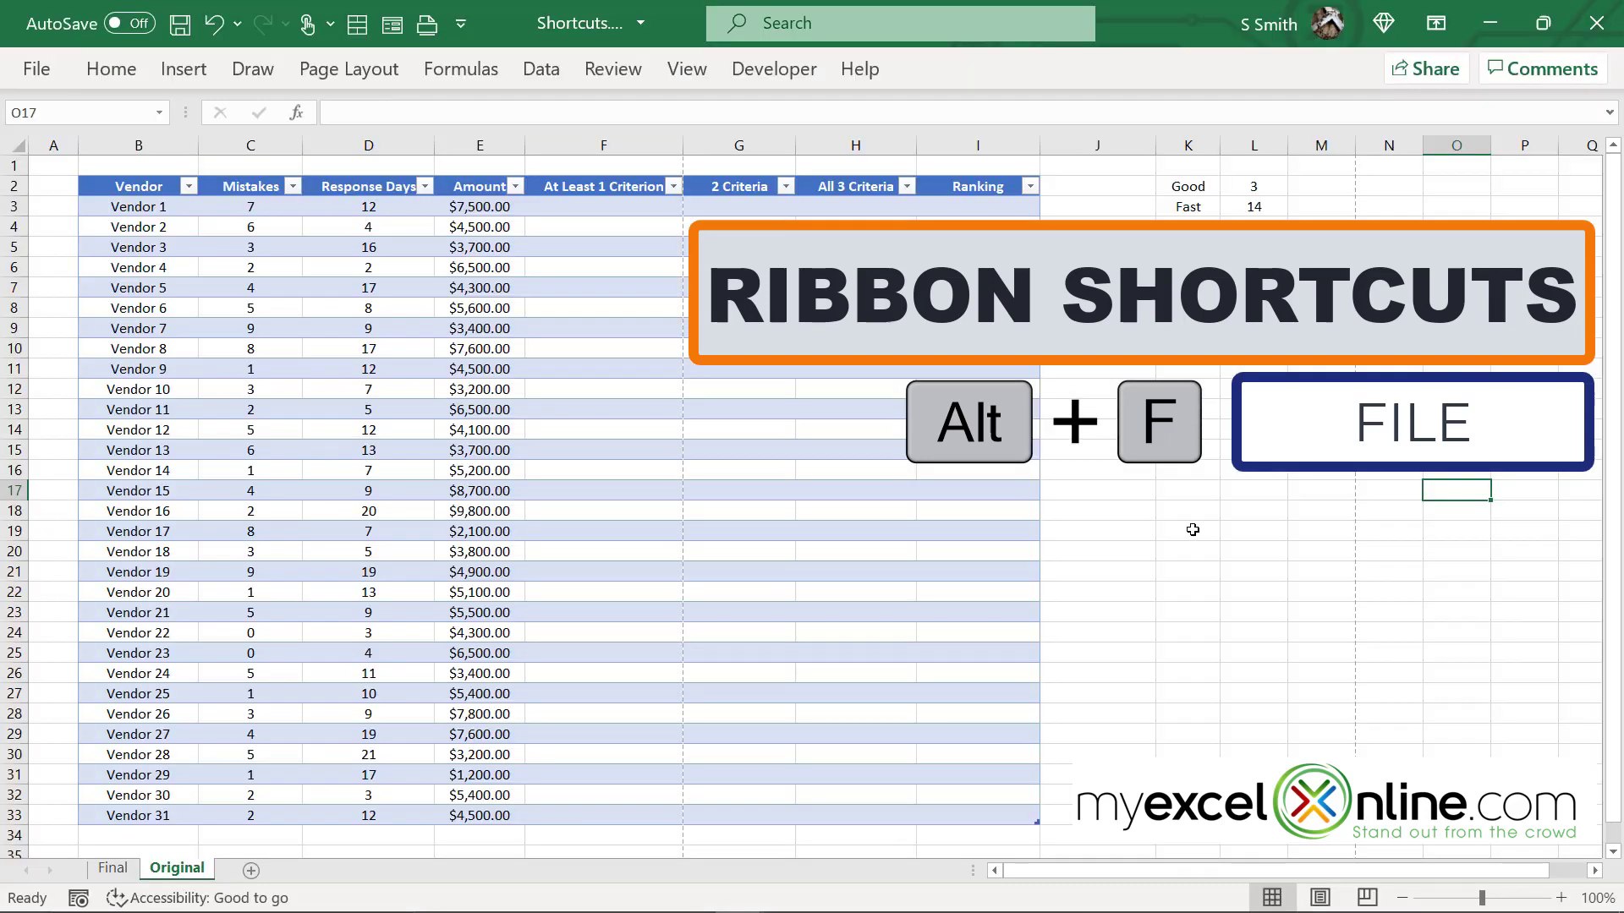
key("alt+h")
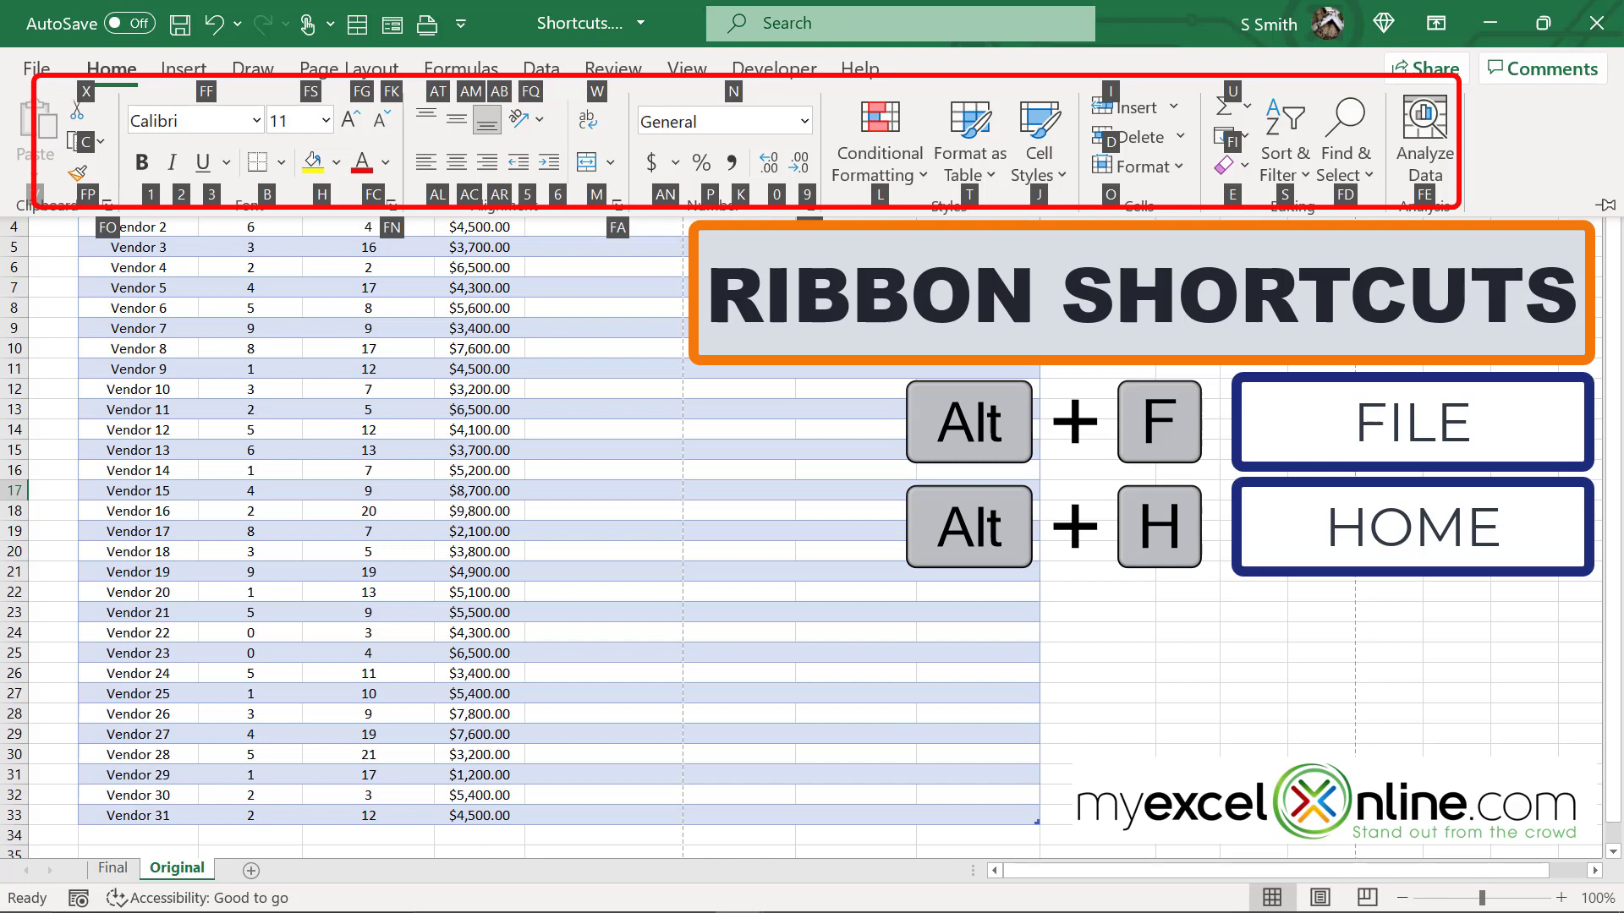
key("Escape")
key("alt+n")
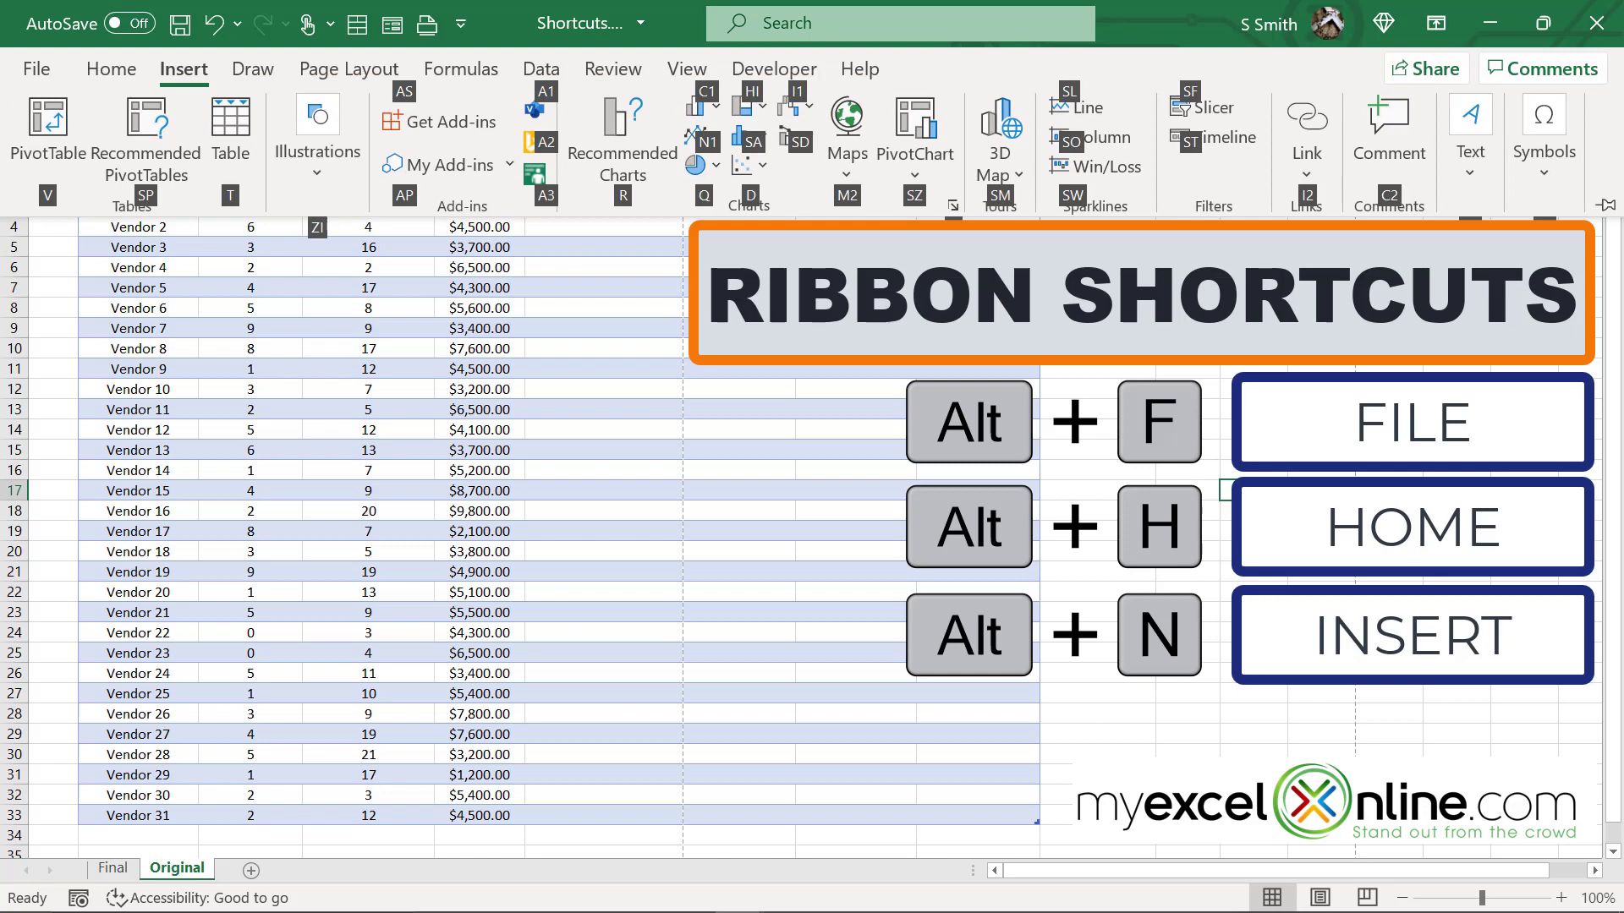
left_click(1254, 572)
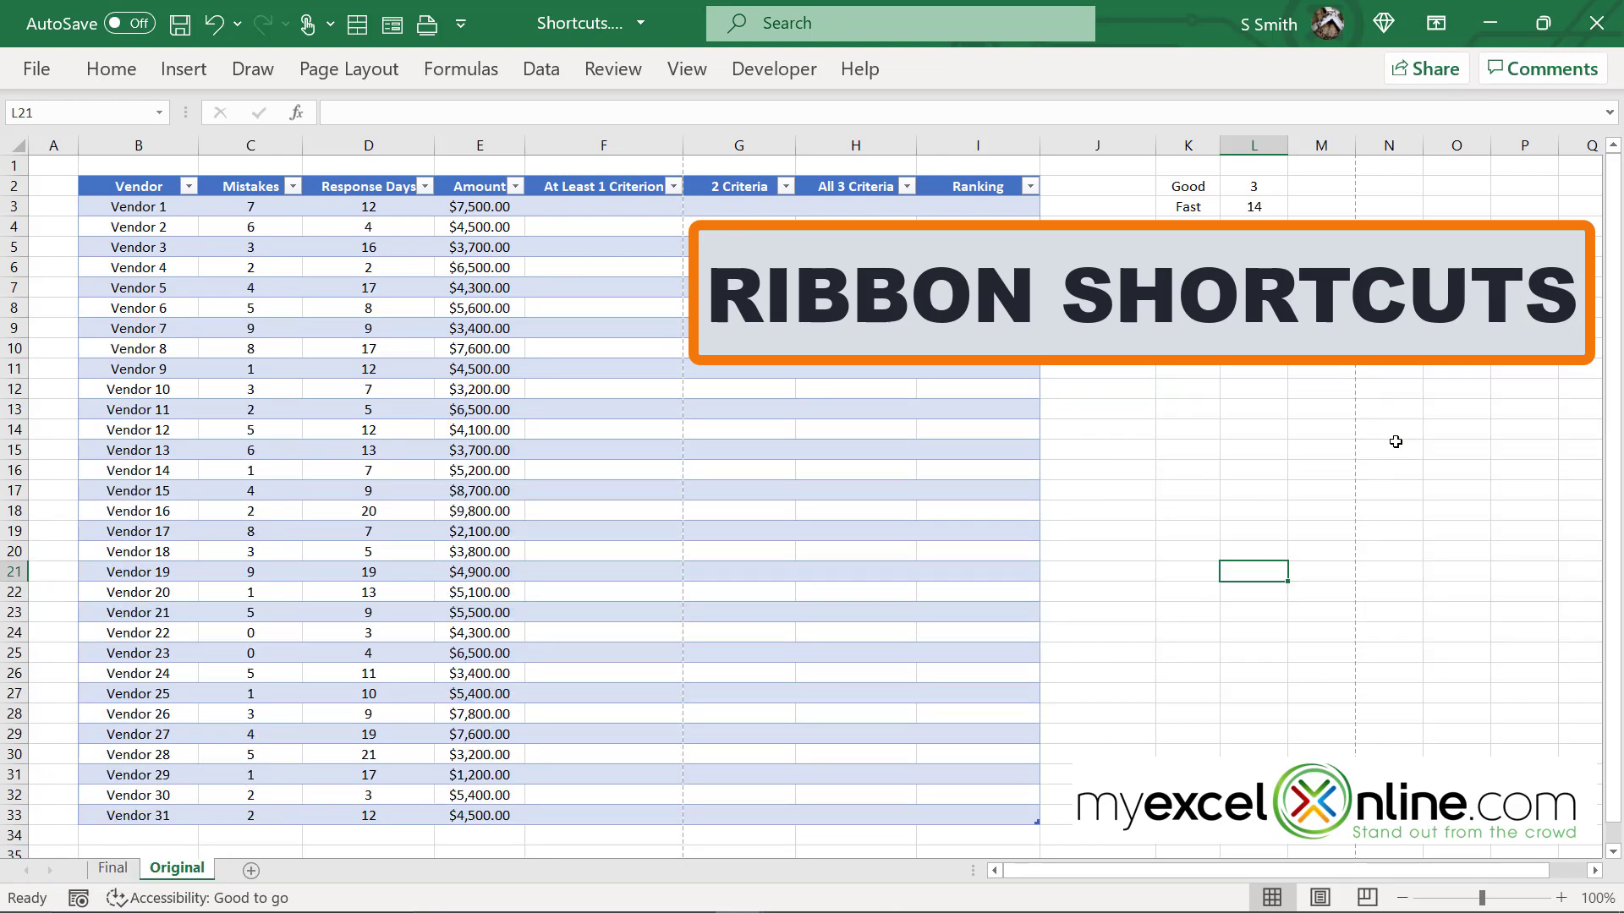
key("alt+h")
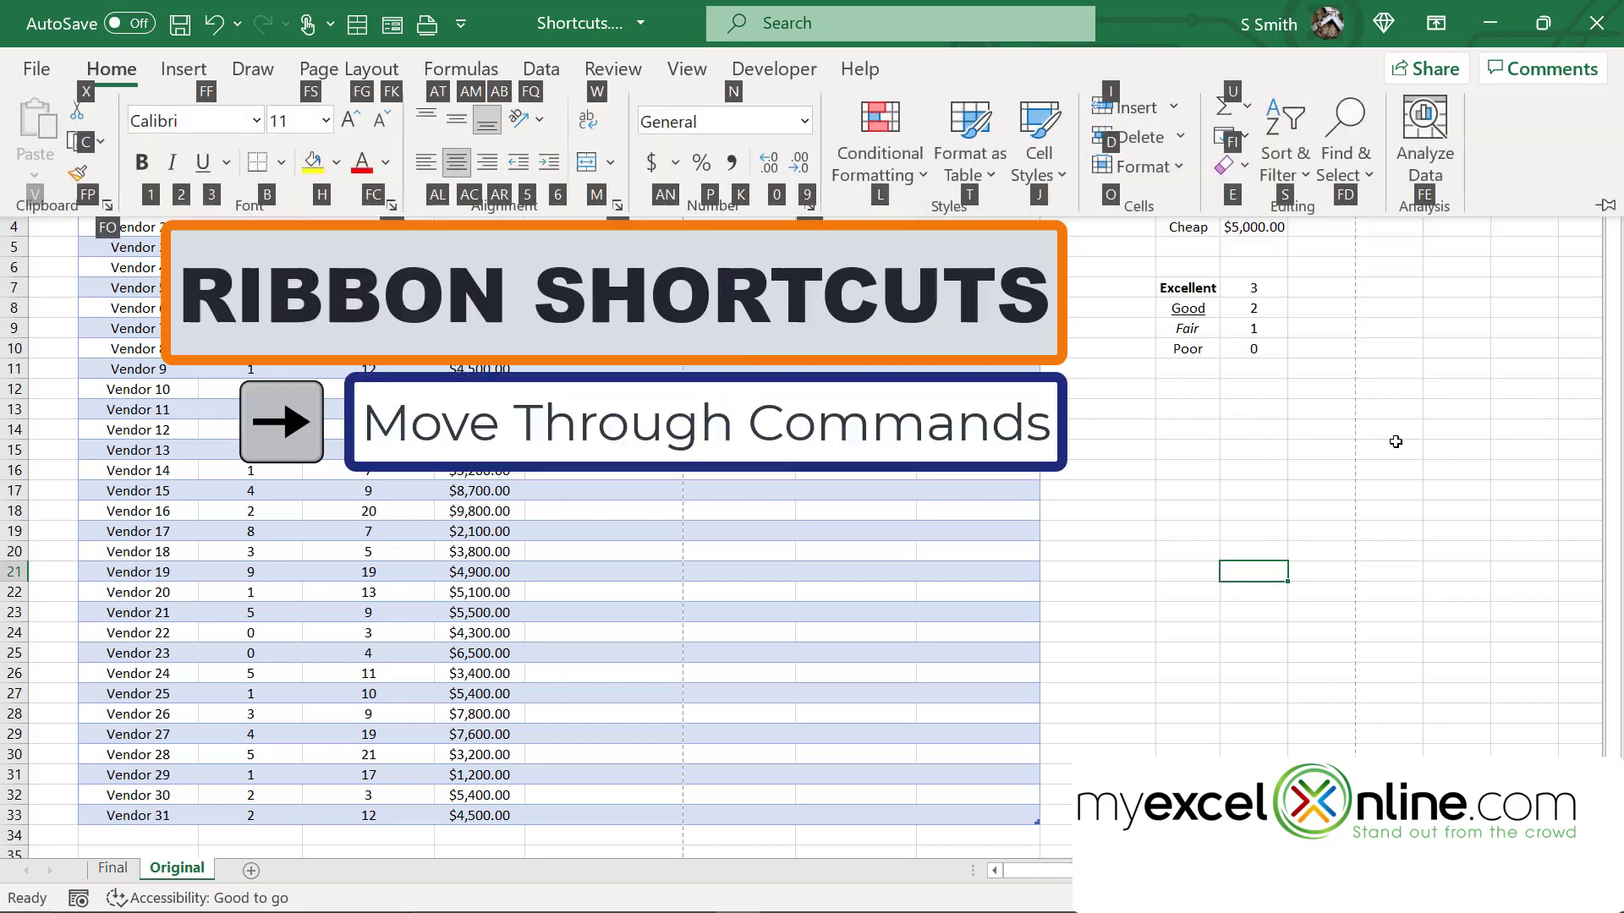
key("Right")
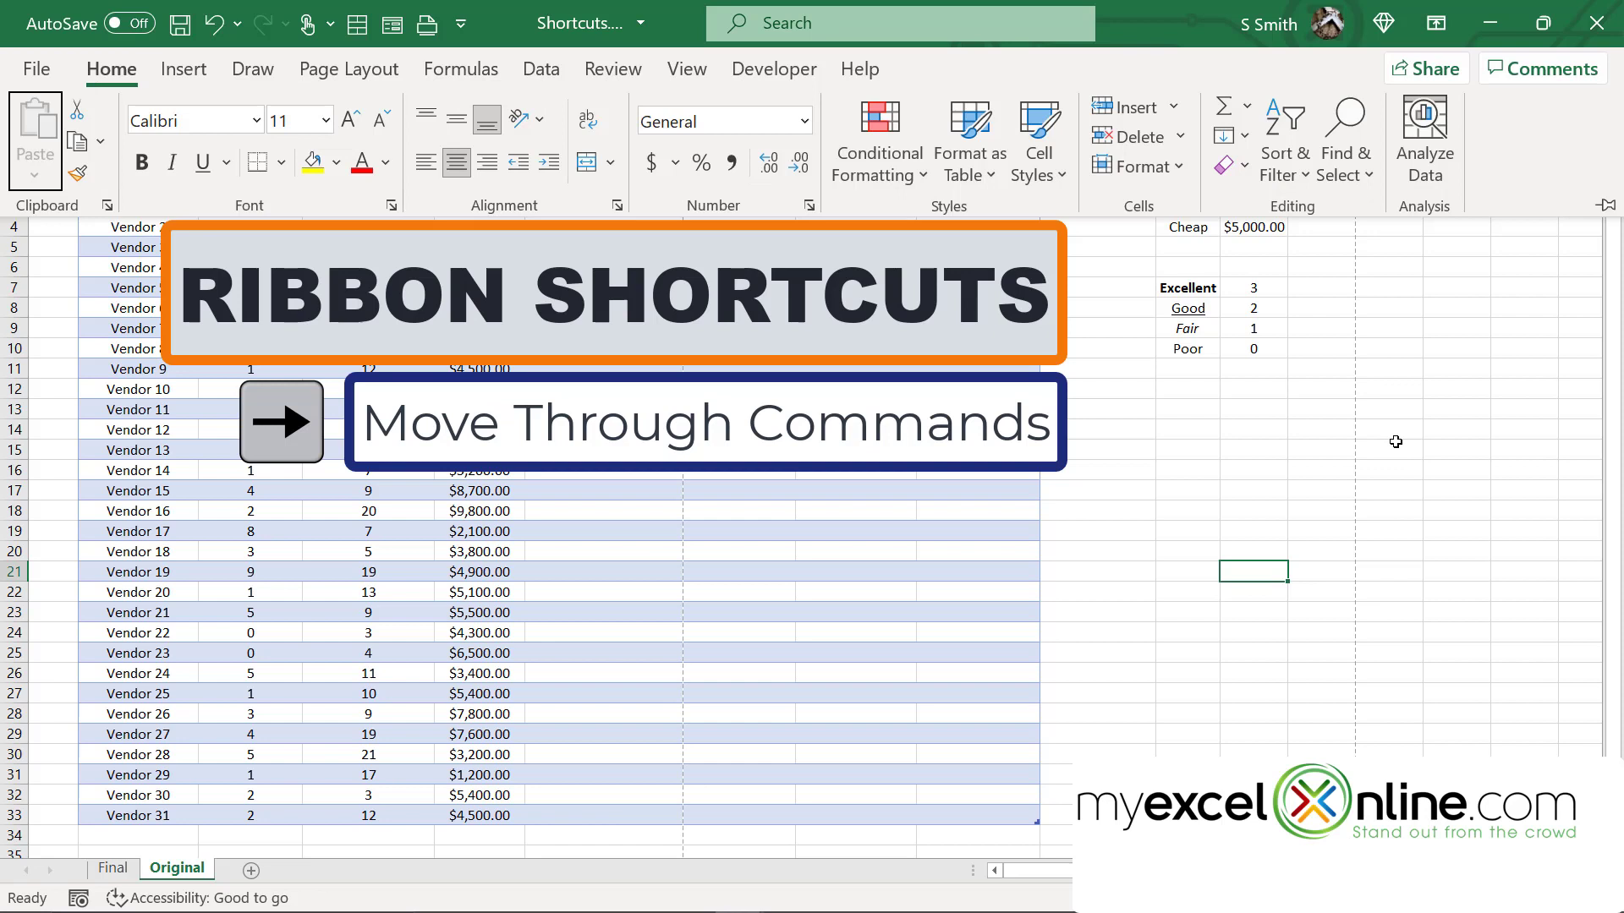
key("Tab")
key("Tab")
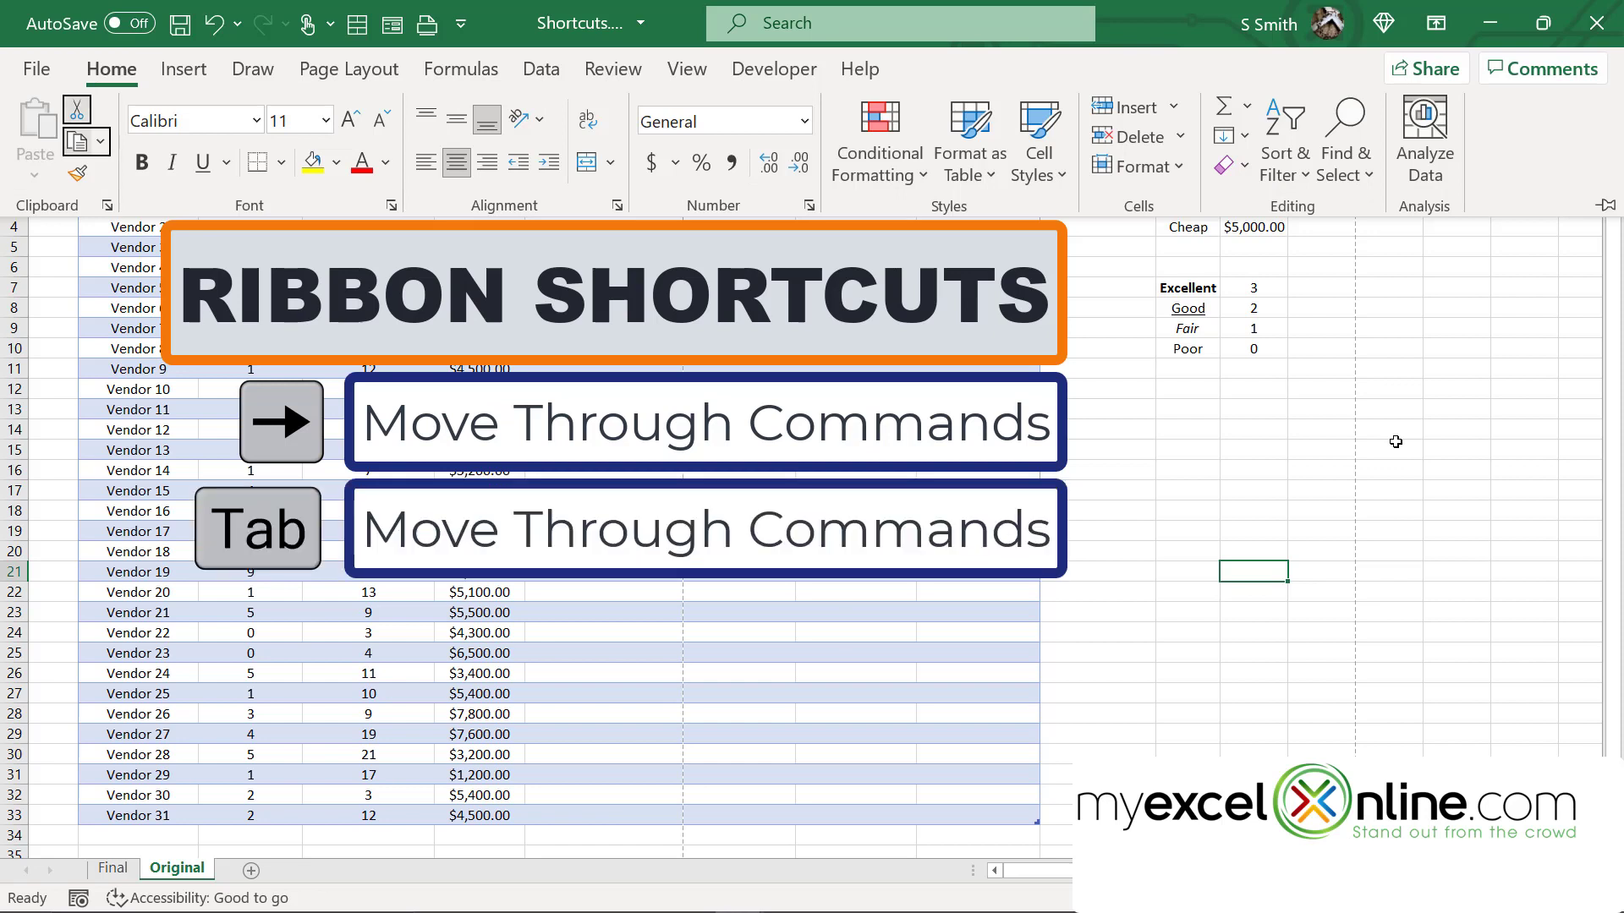
key("Tab")
key("Tab")
key("Tab")
key("Tab")
key("Tab")
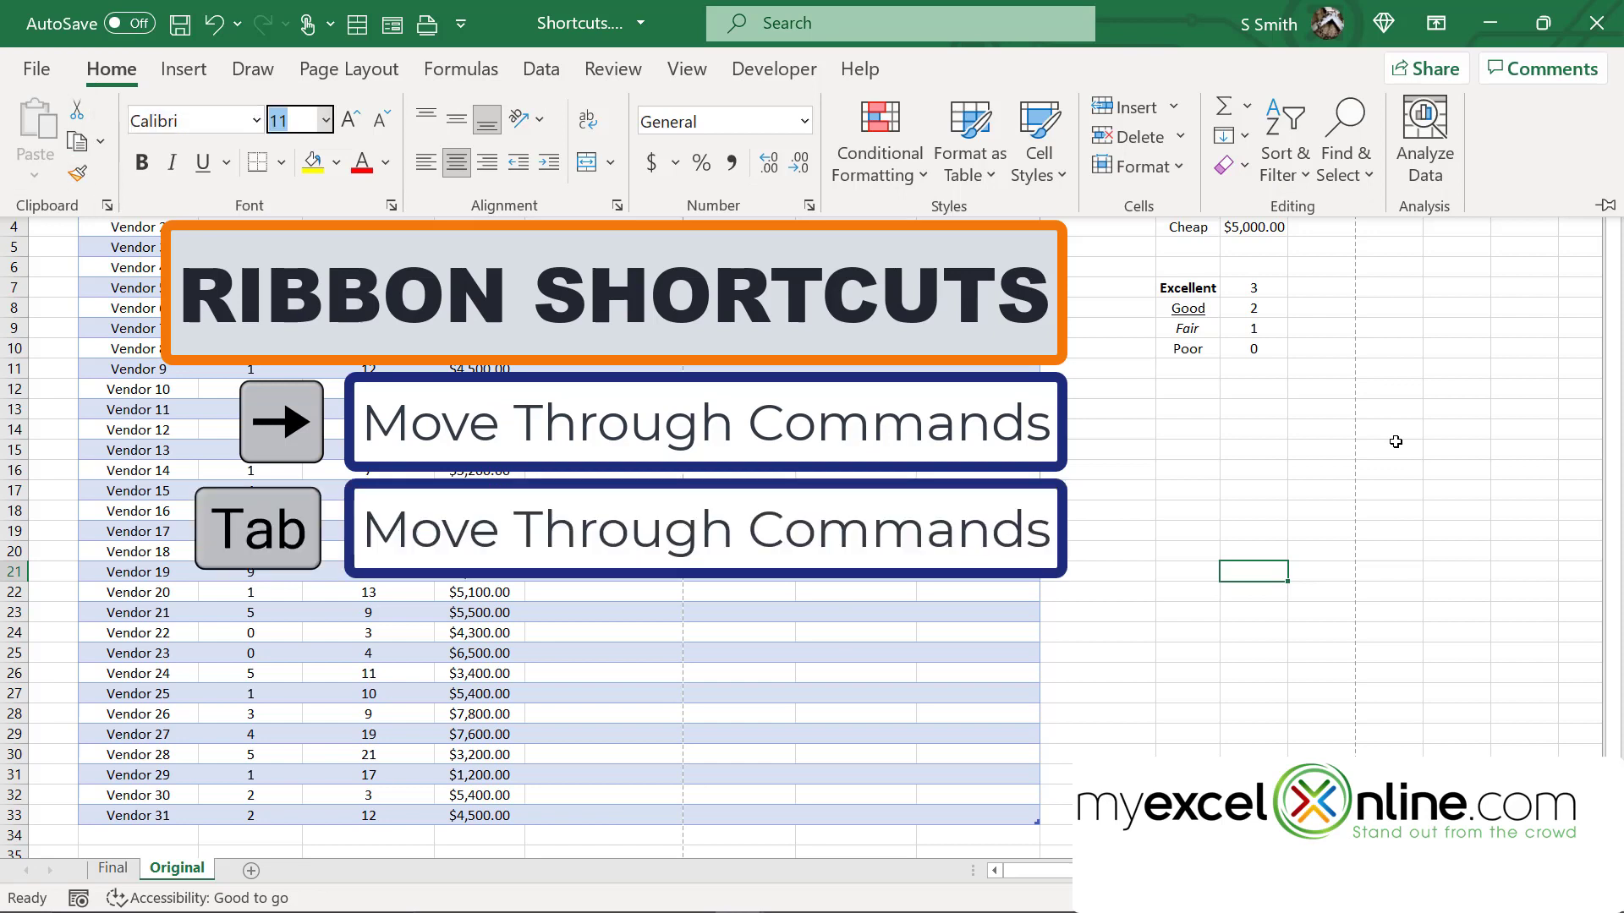
key("Tab")
key("Tab")
key("Tab")
key("Tab")
key("Tab")
key("Tab")
key("Tab")
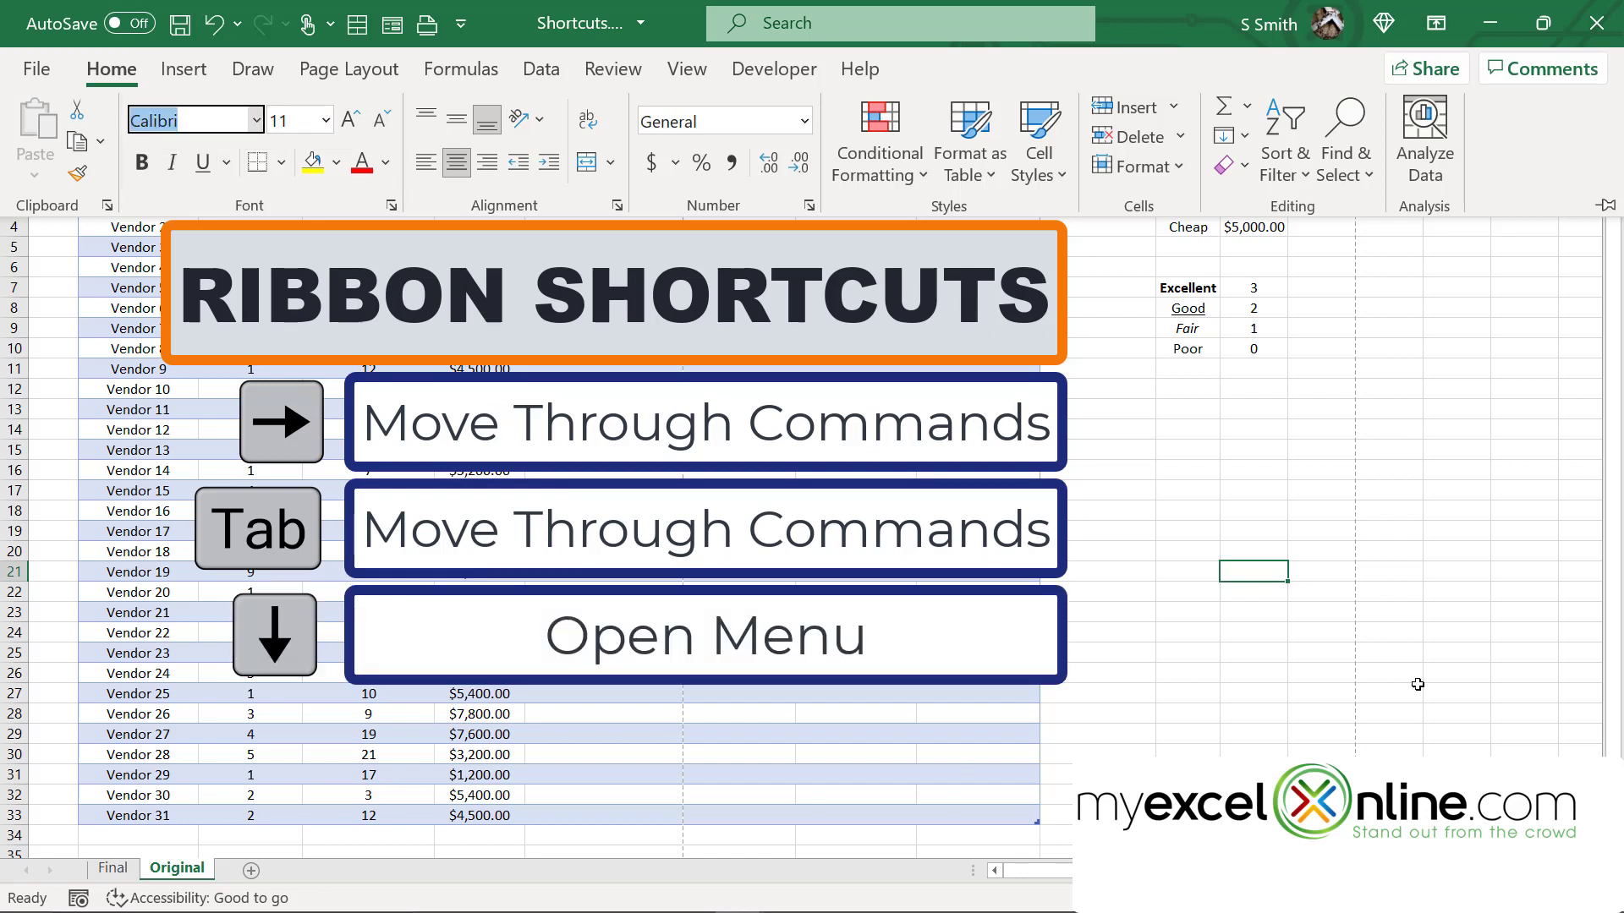
key("Down")
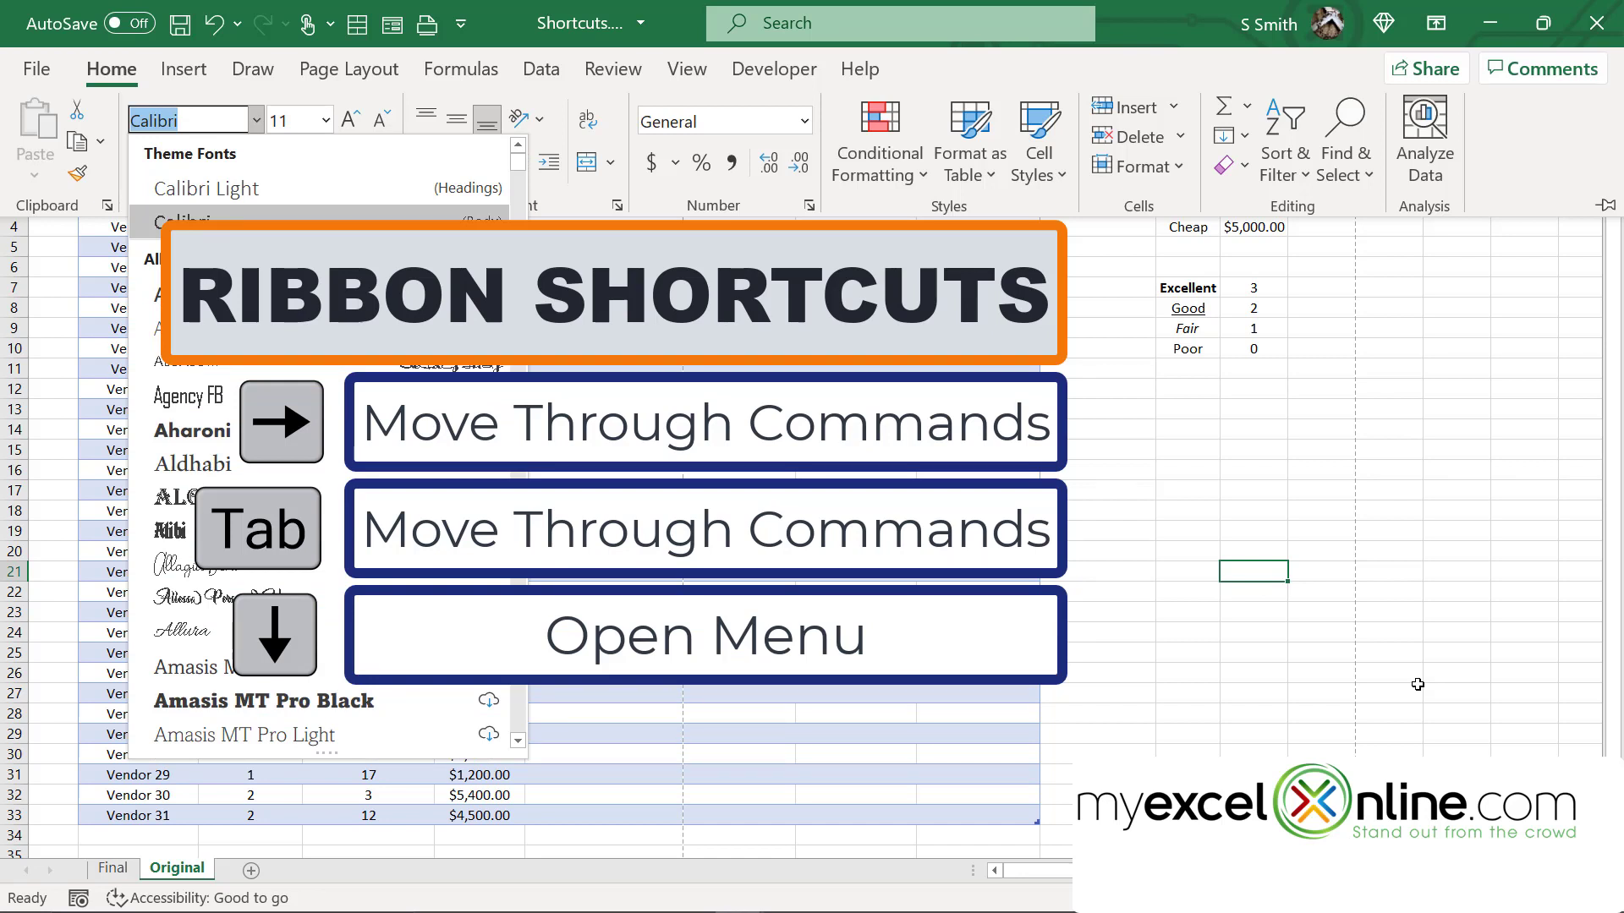
key("Return")
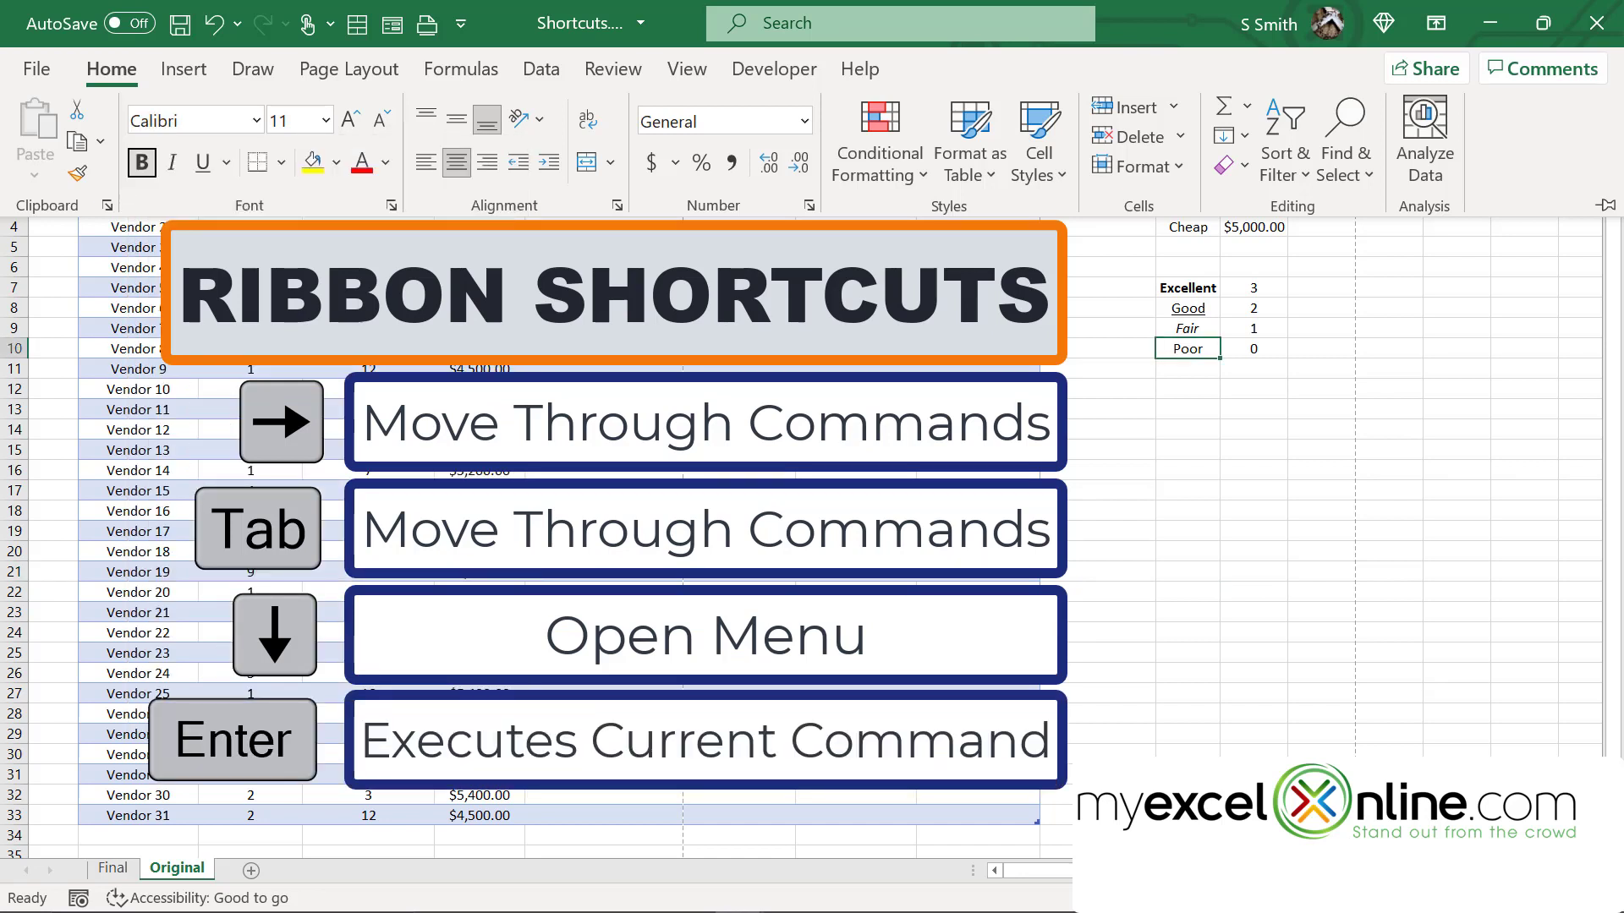
key("Return")
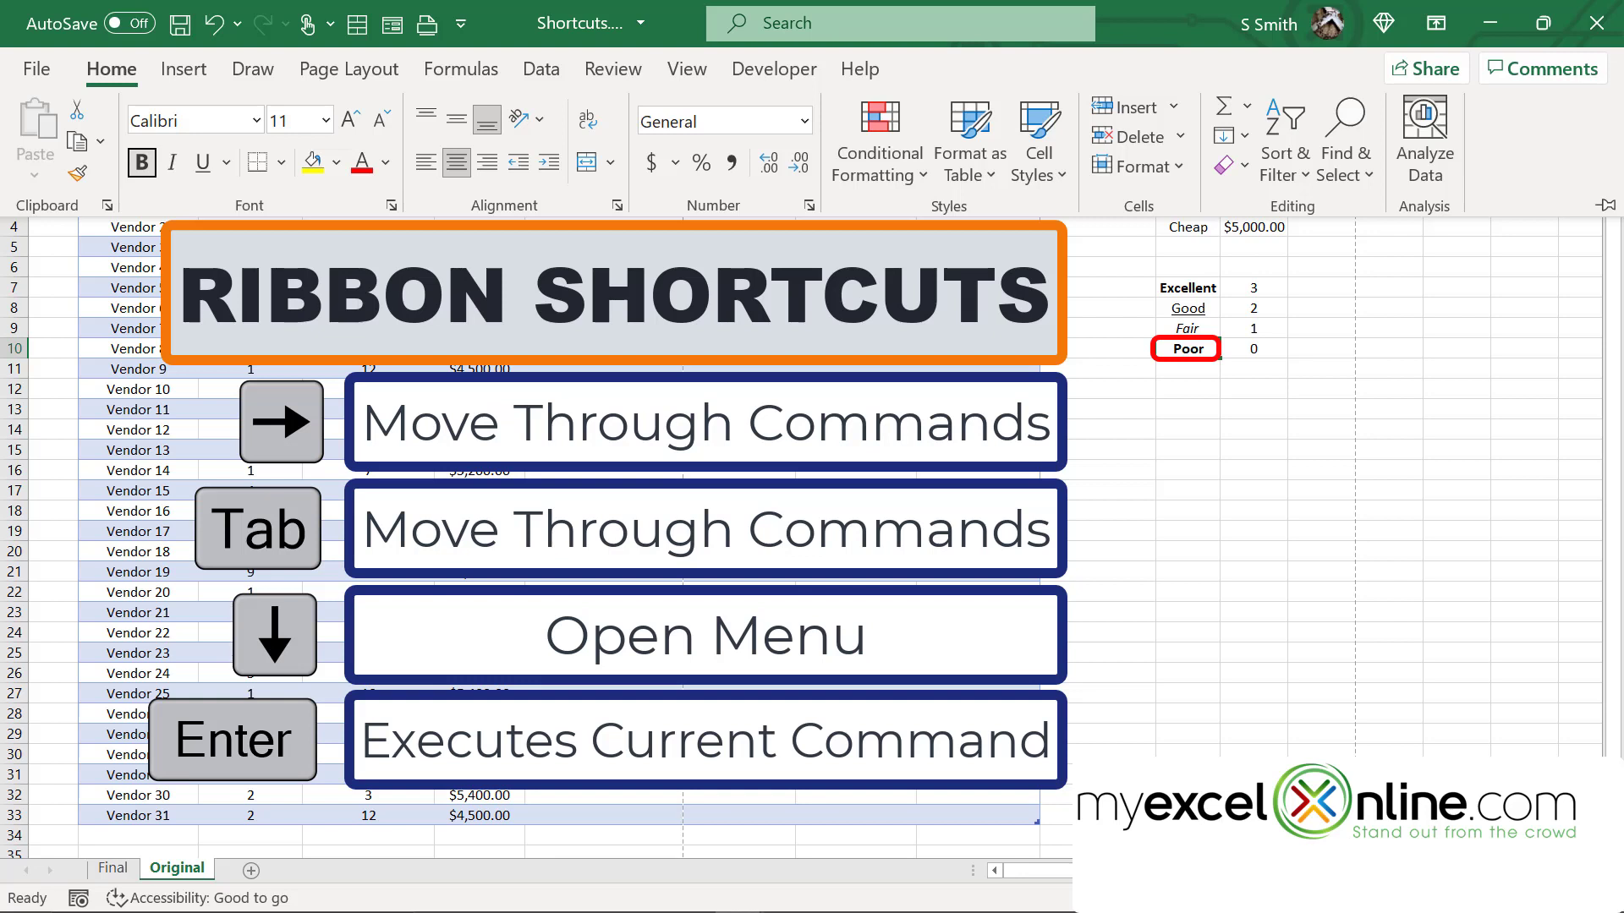
key("Return")
key("Escape")
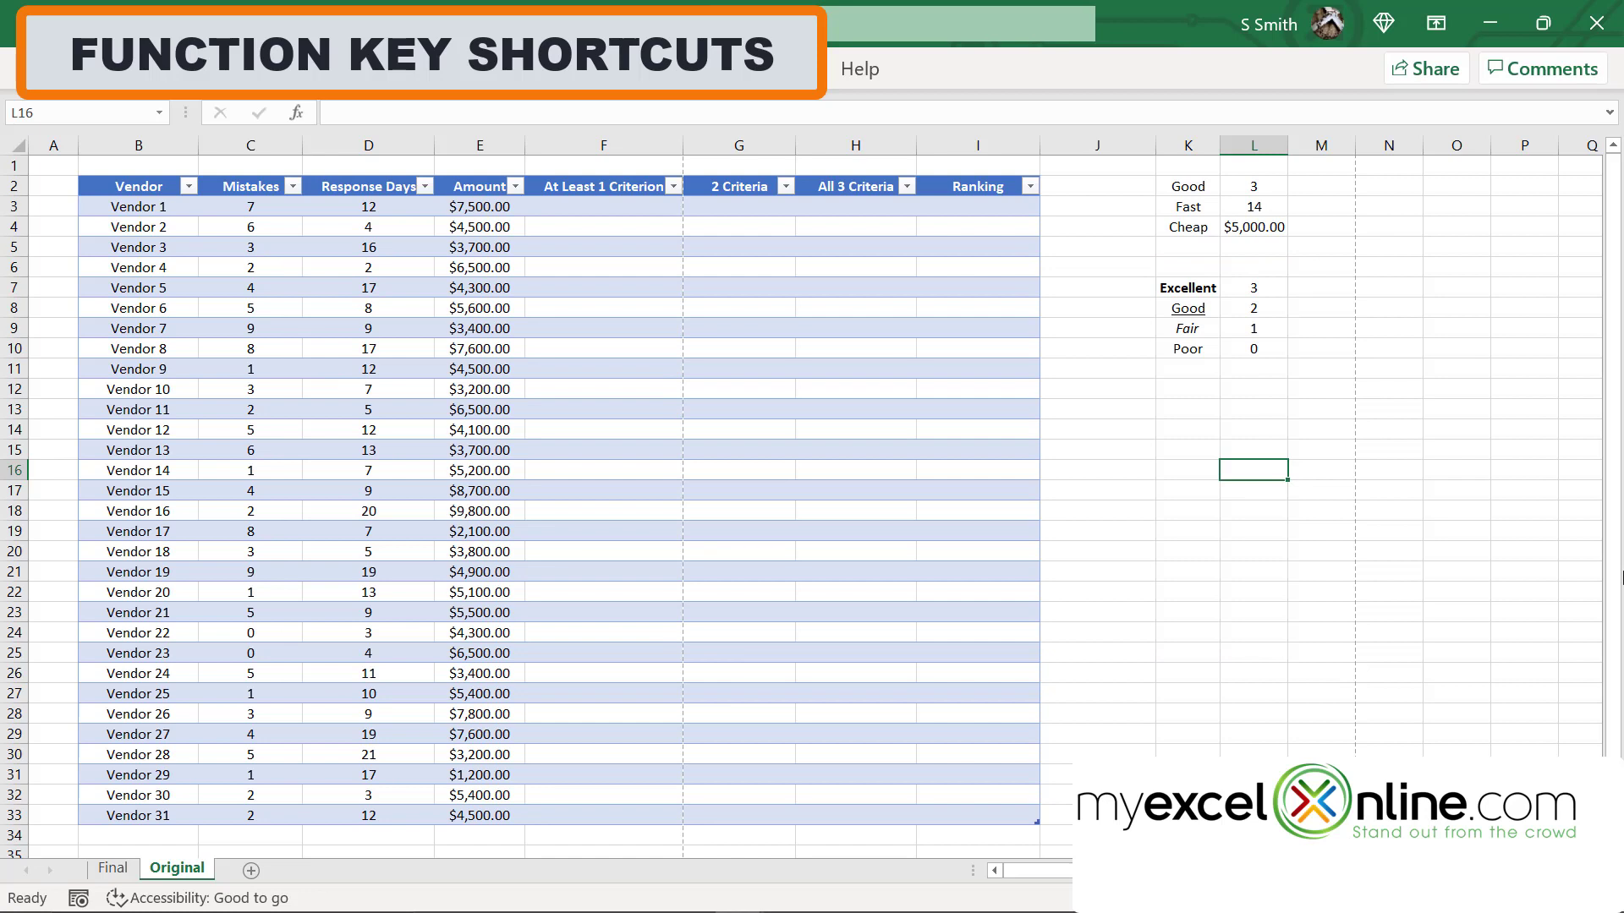
Open and close Help, then expand and collapse the ribbon.
key("F1")
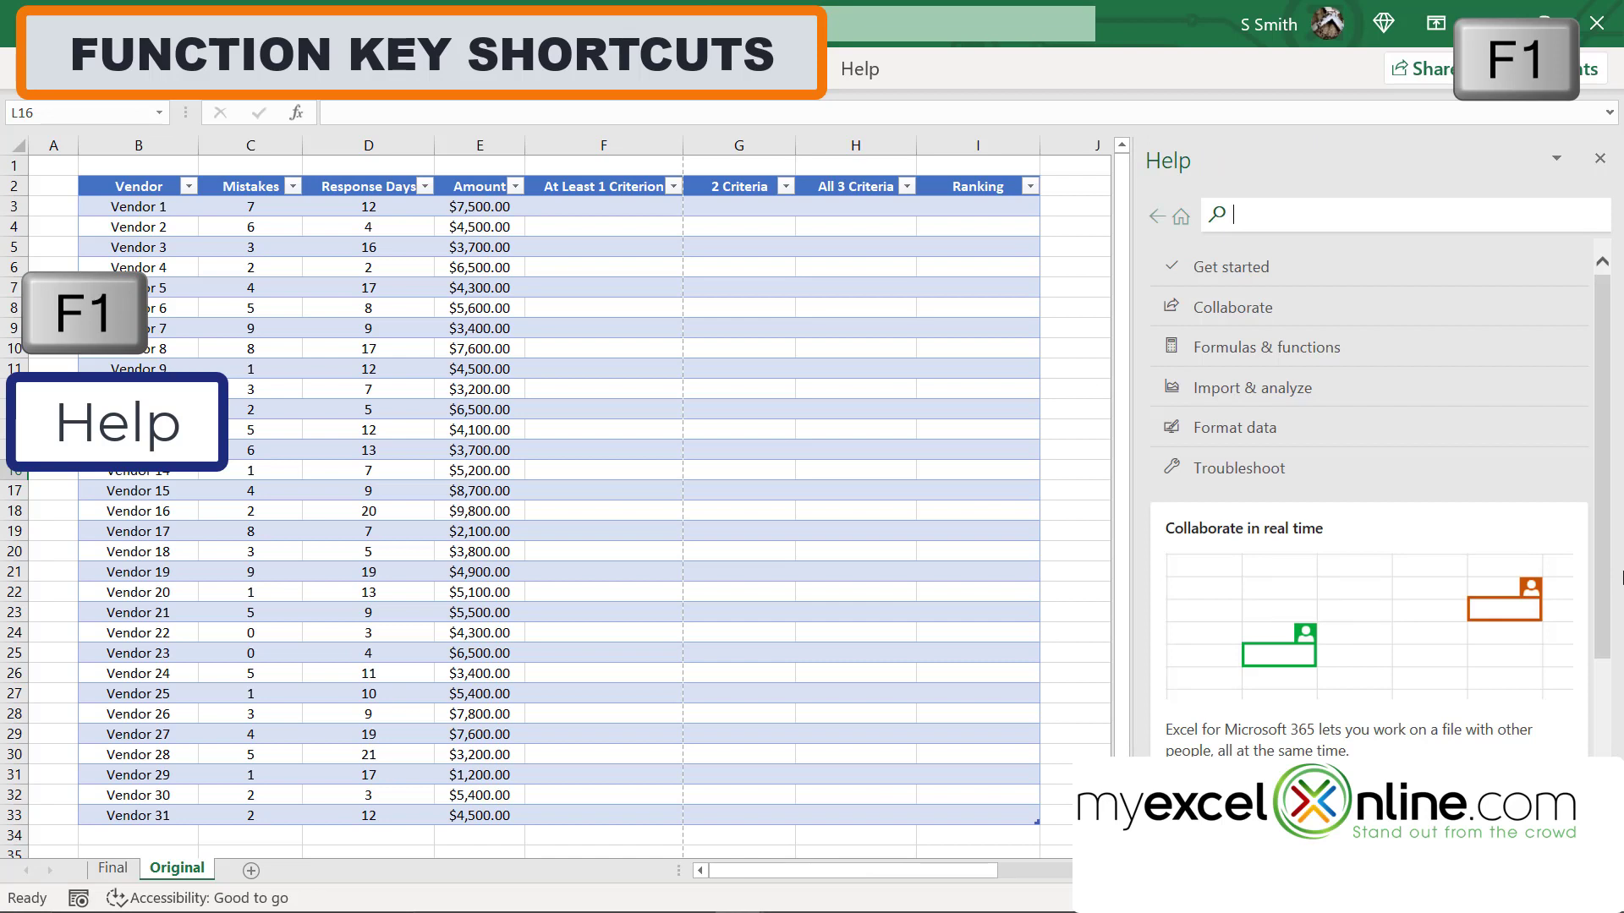
left_click(1599, 158)
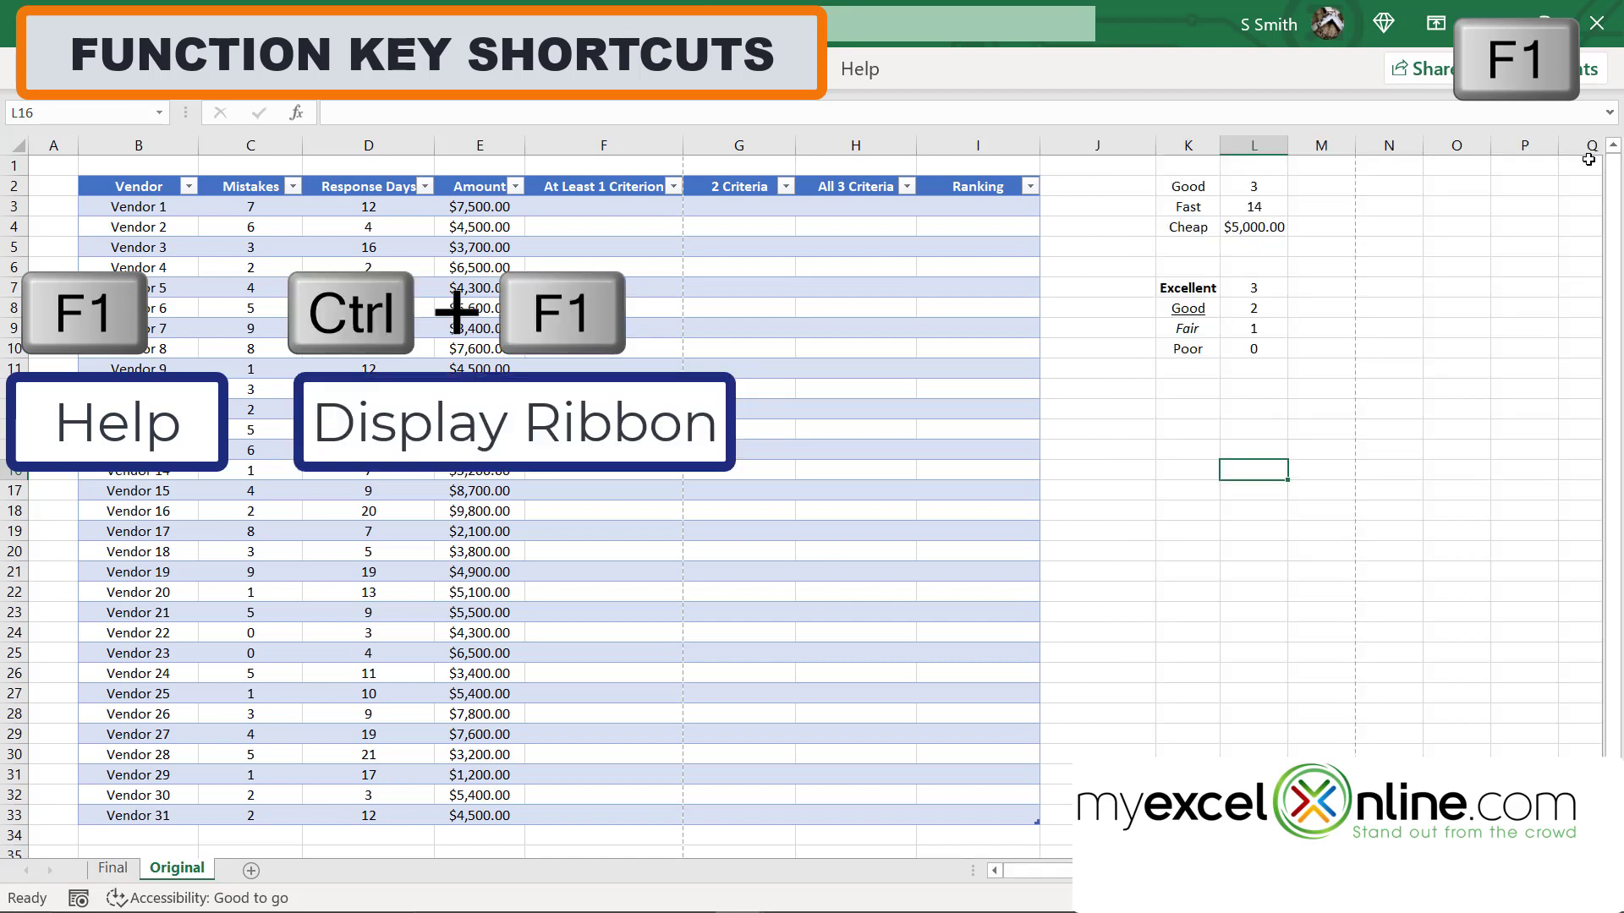
key("ctrl+F1")
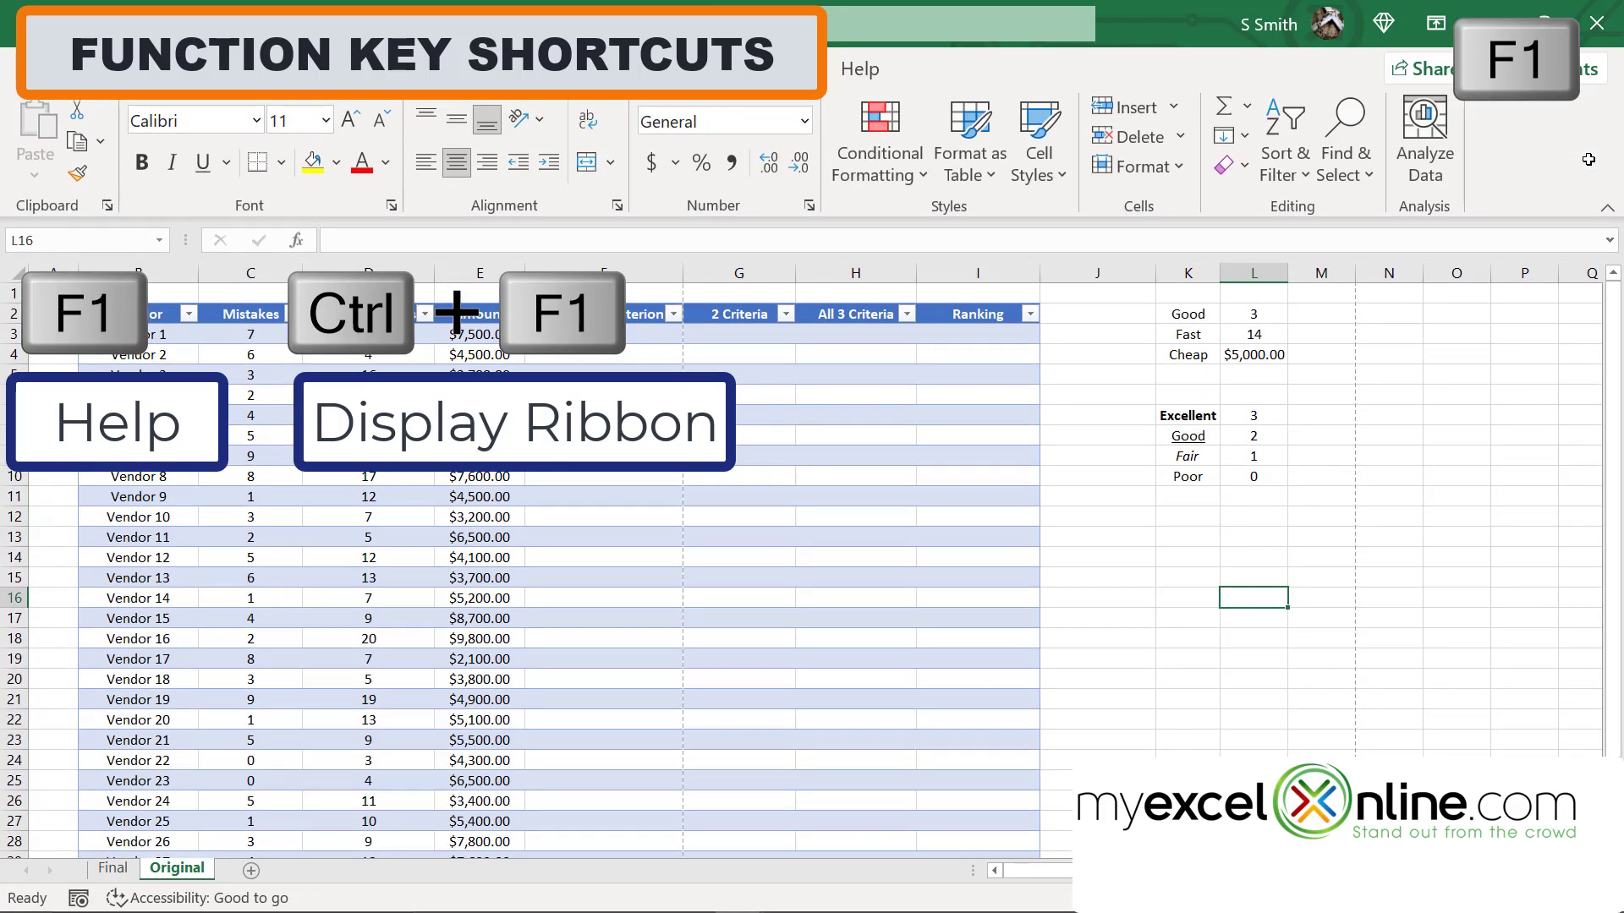
key("ctrl+F1")
Chart B3:C33 as a column chart, insert a blank worksheet, and edit B3.
left_click_drag(144, 206, 225, 821)
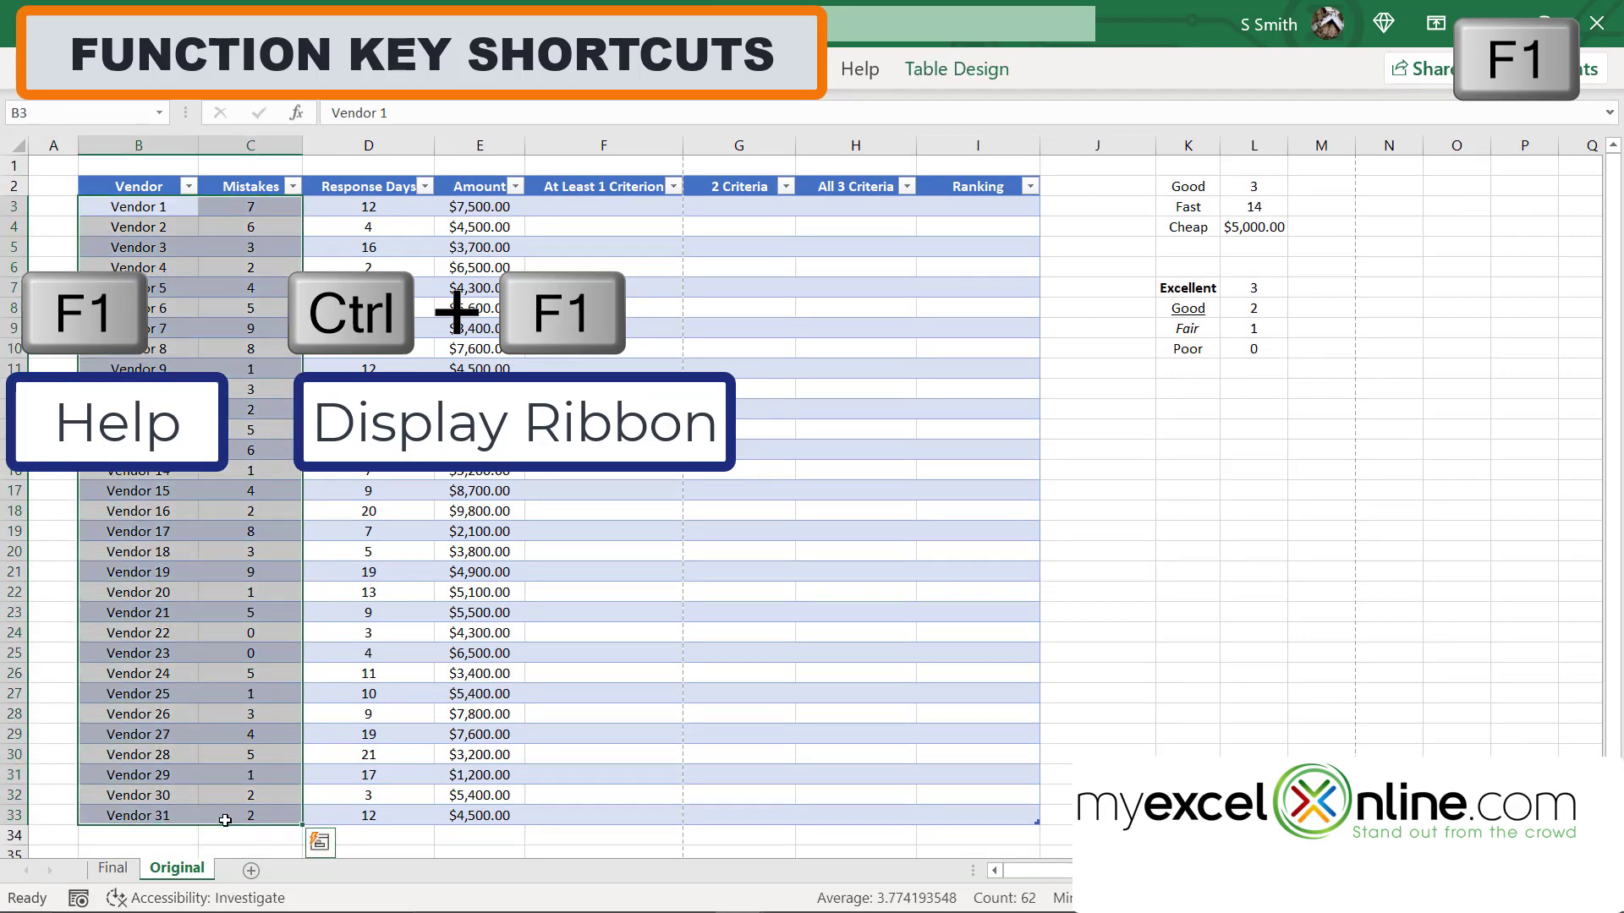
key("alt+F1")
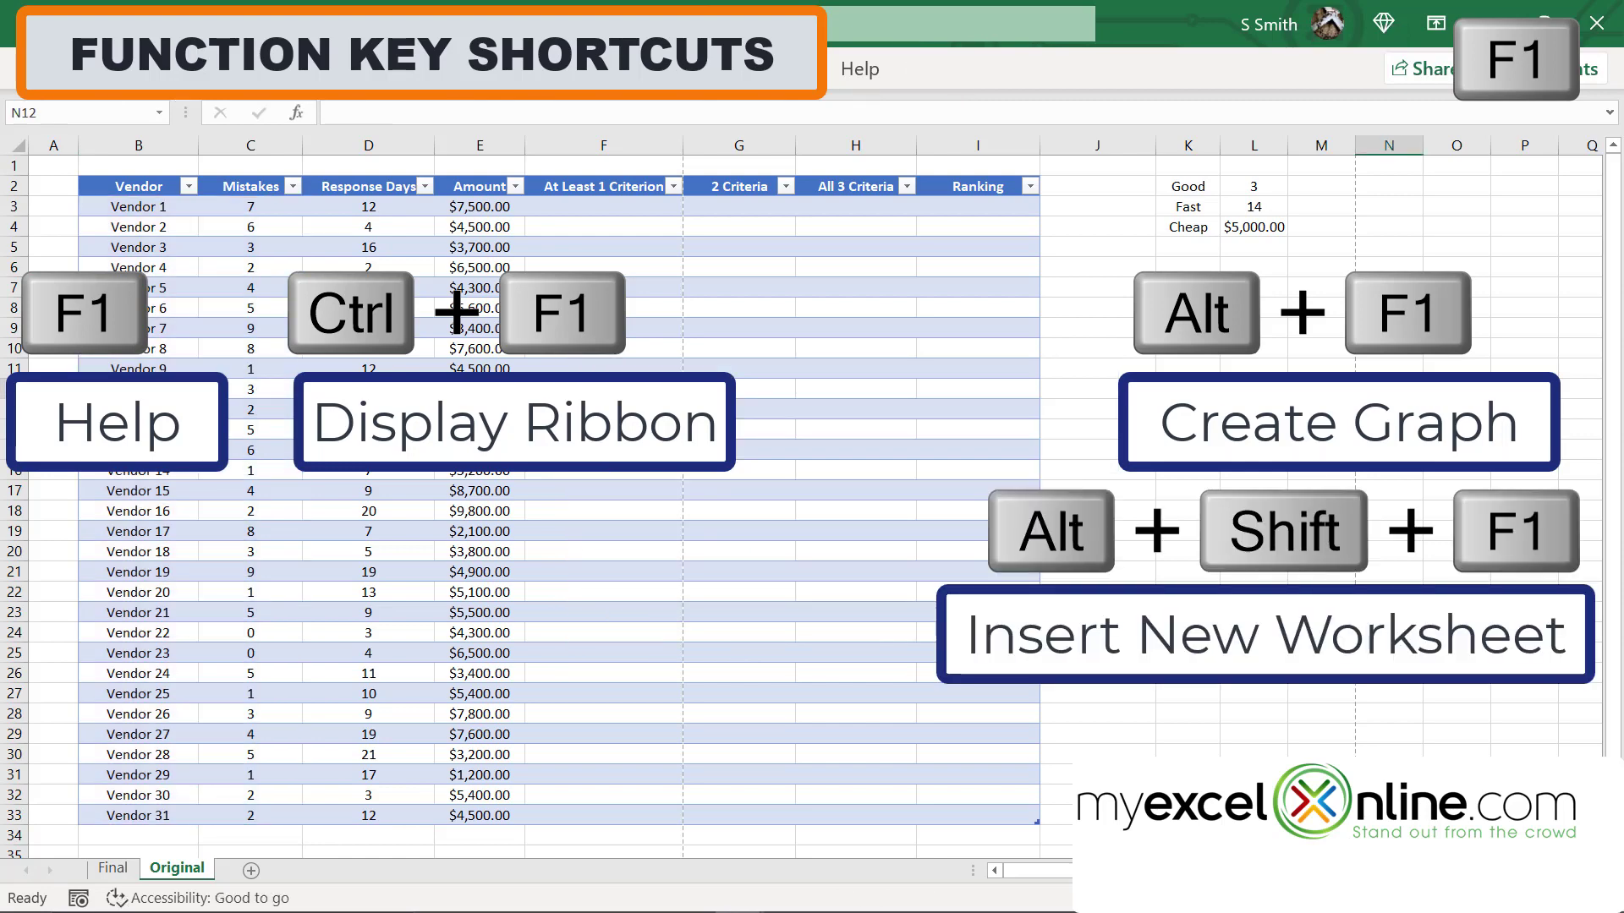
key("alt+shift+F1")
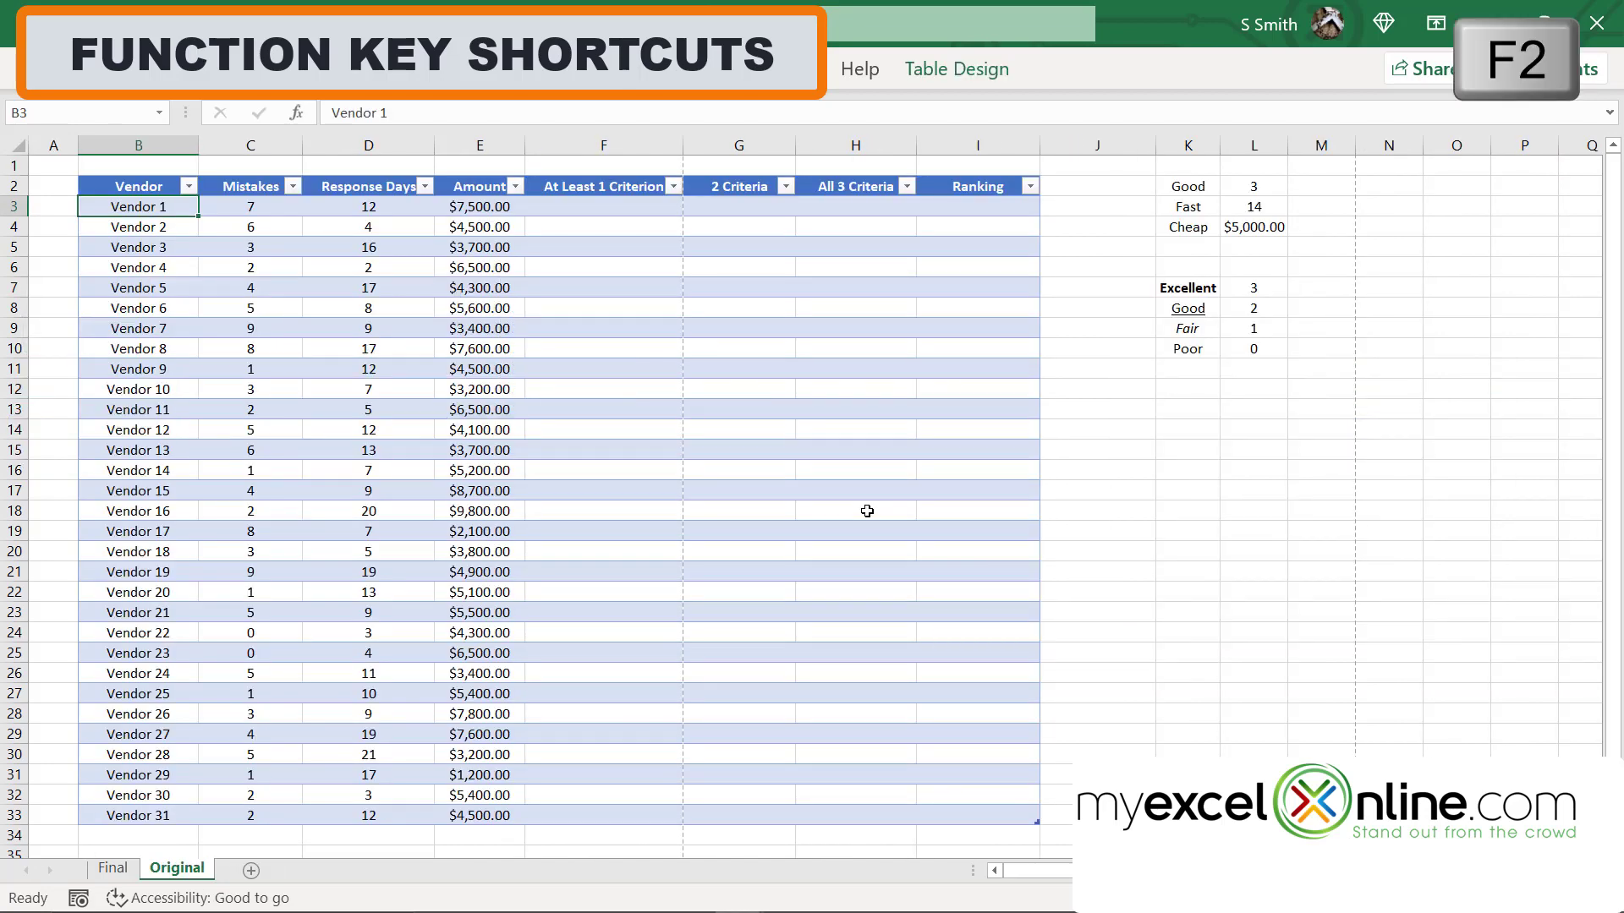
key("F2")
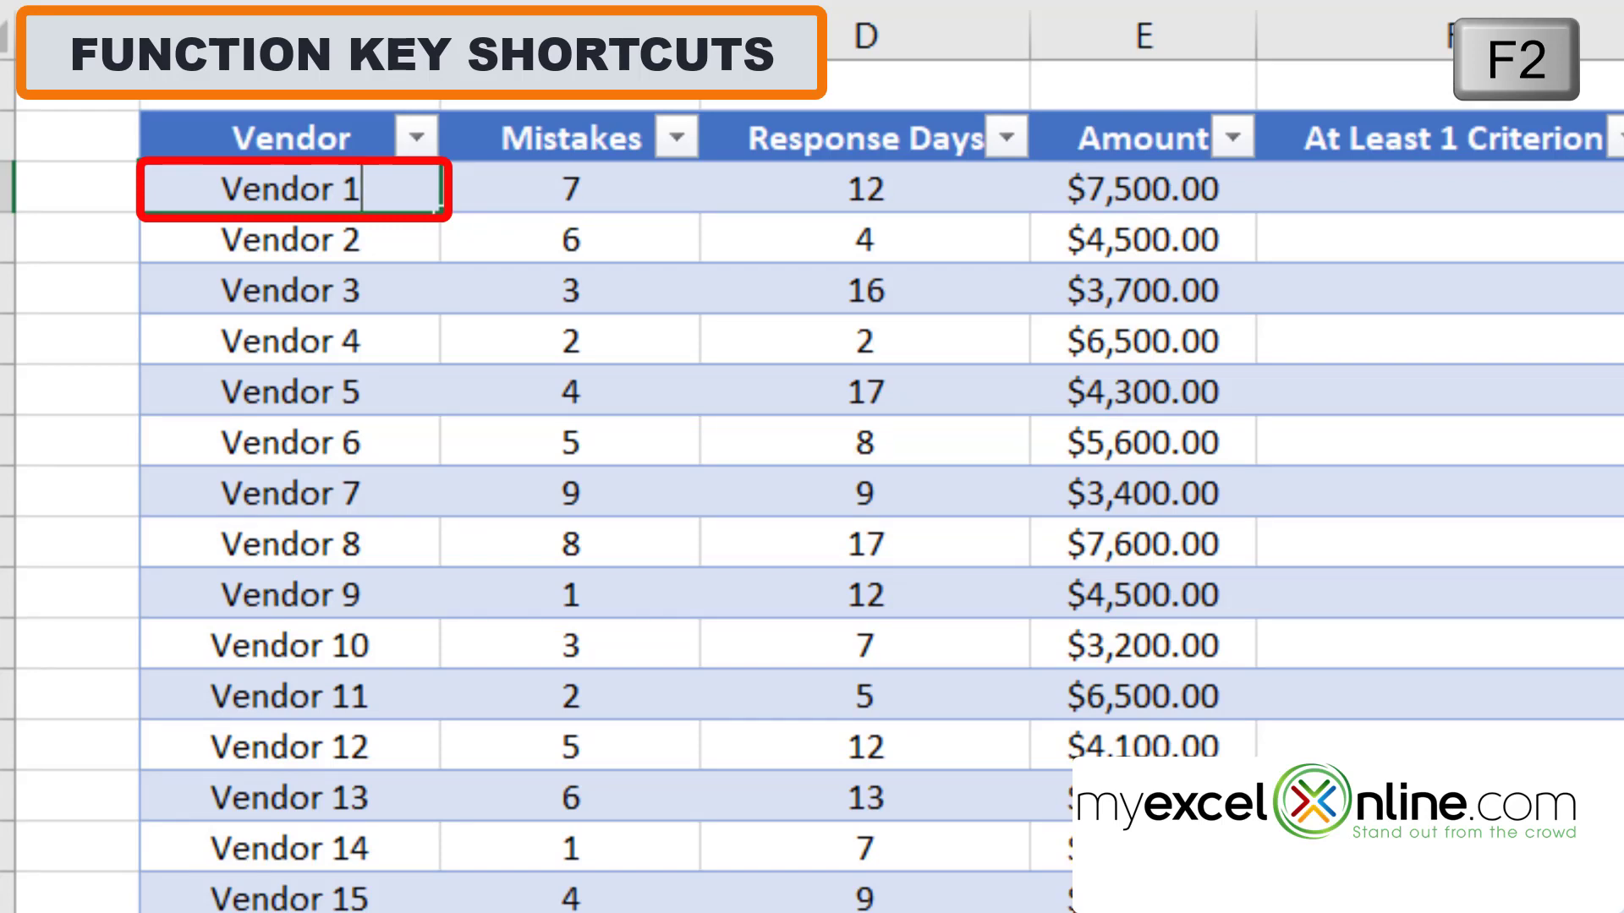
Restore B3 to 'Vendor 1', add a note to B4, and open Print preview.
key("BackSpace")
key("BackSpace")
key("BackSpace")
key("BackSpace")
key("BackSpace")
key("BackSpace")
key("BackSpace")
key("BackSpace")
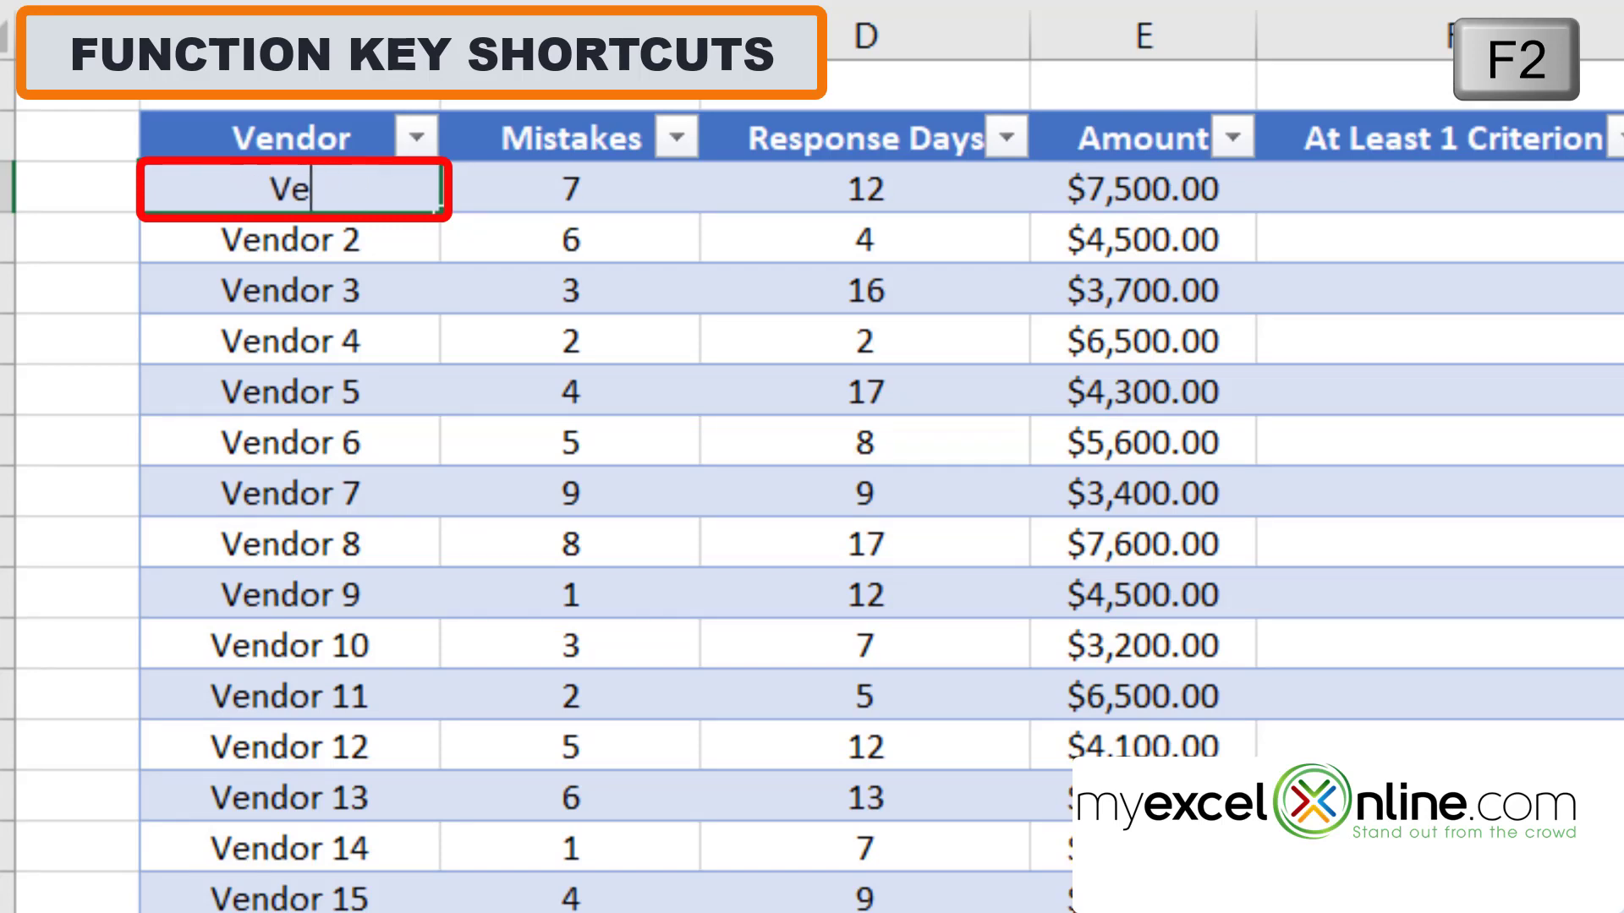
type("Vendor 1")
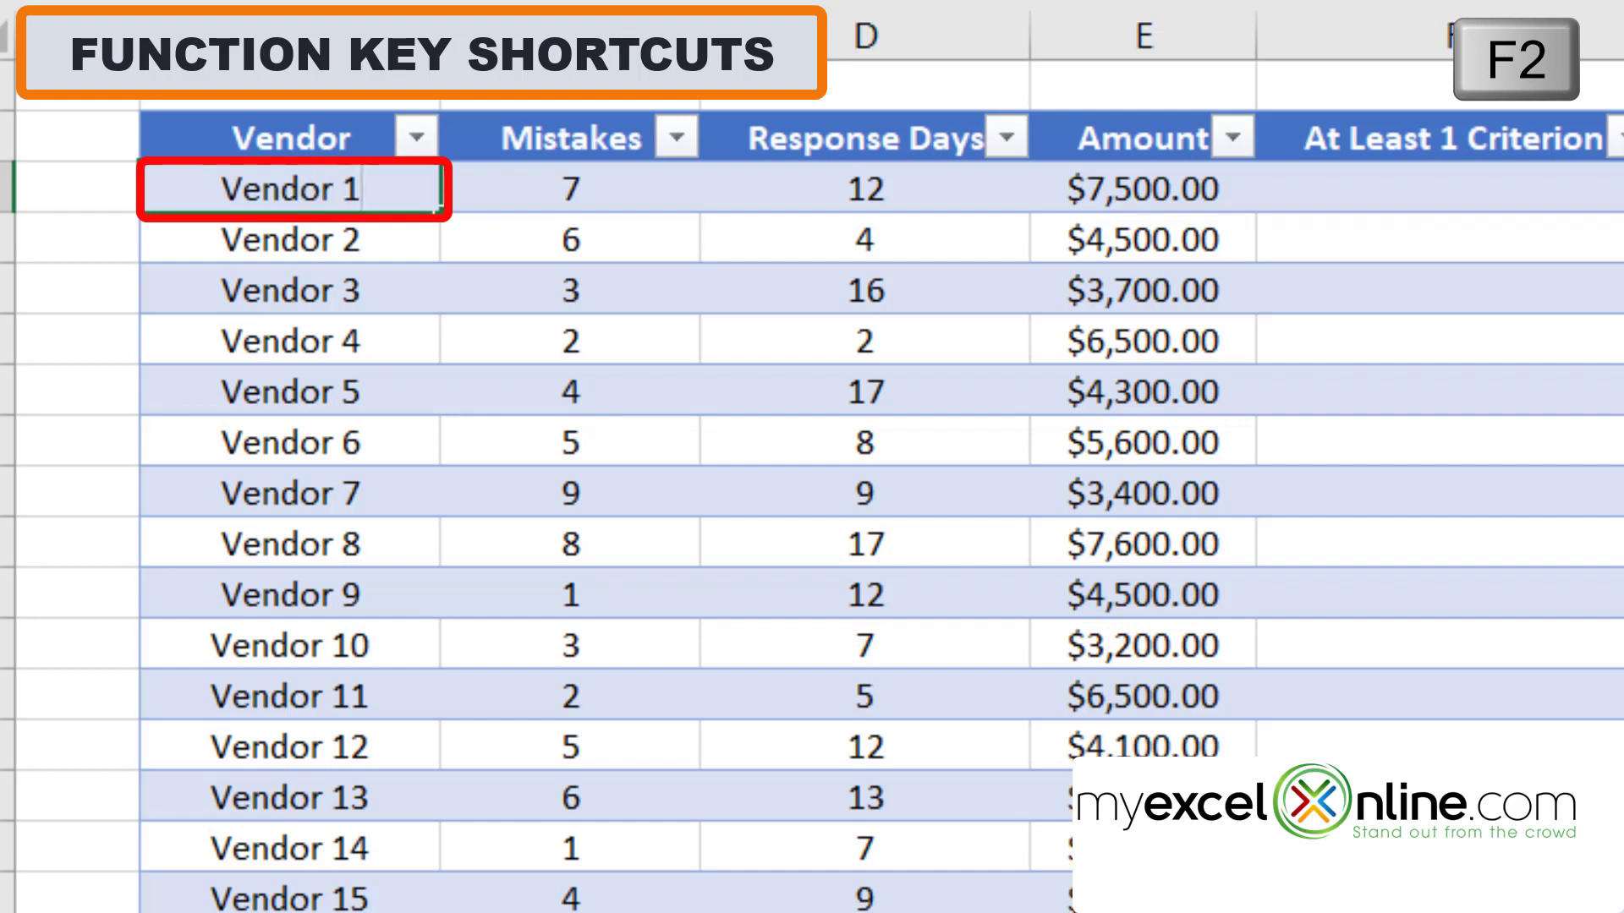
key("Return")
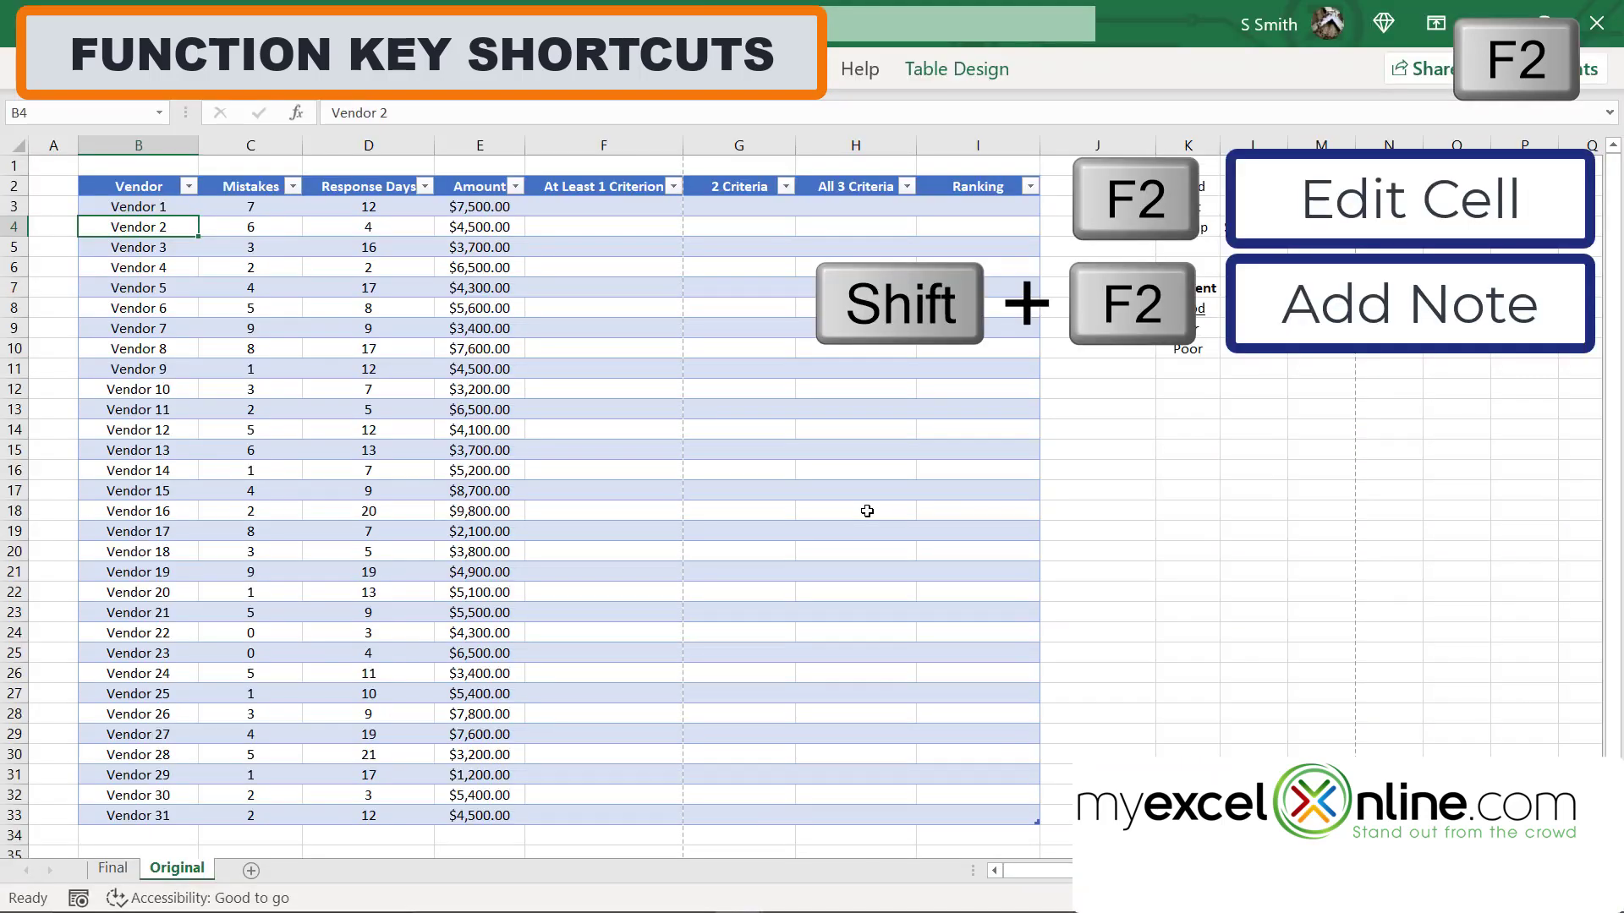
key("shift+F2")
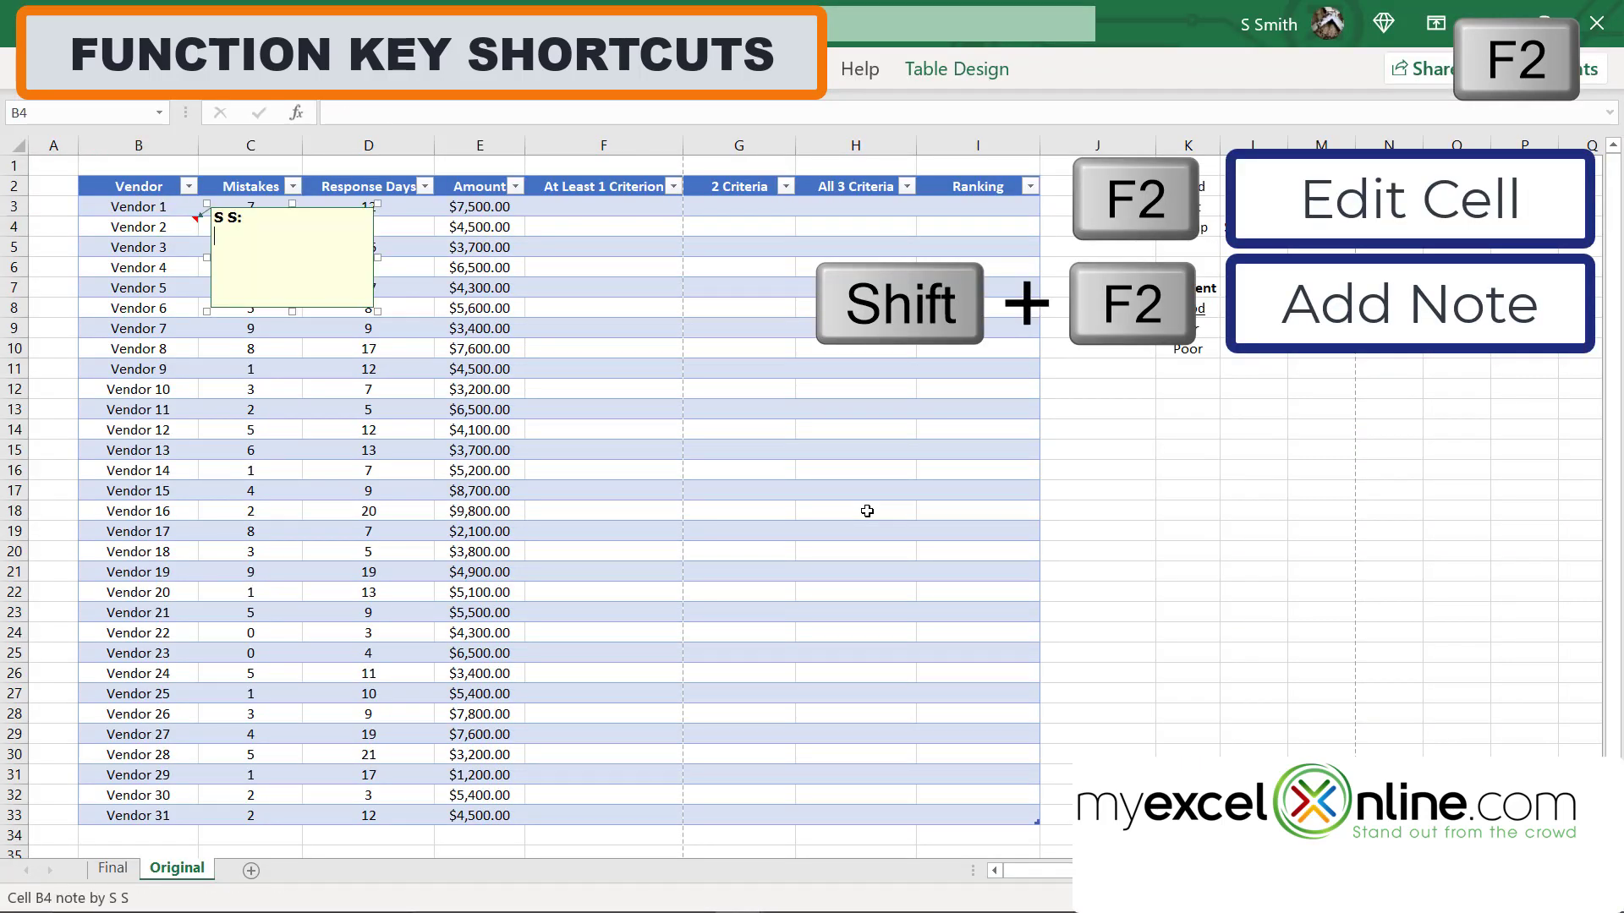
key("ctrl+F2")
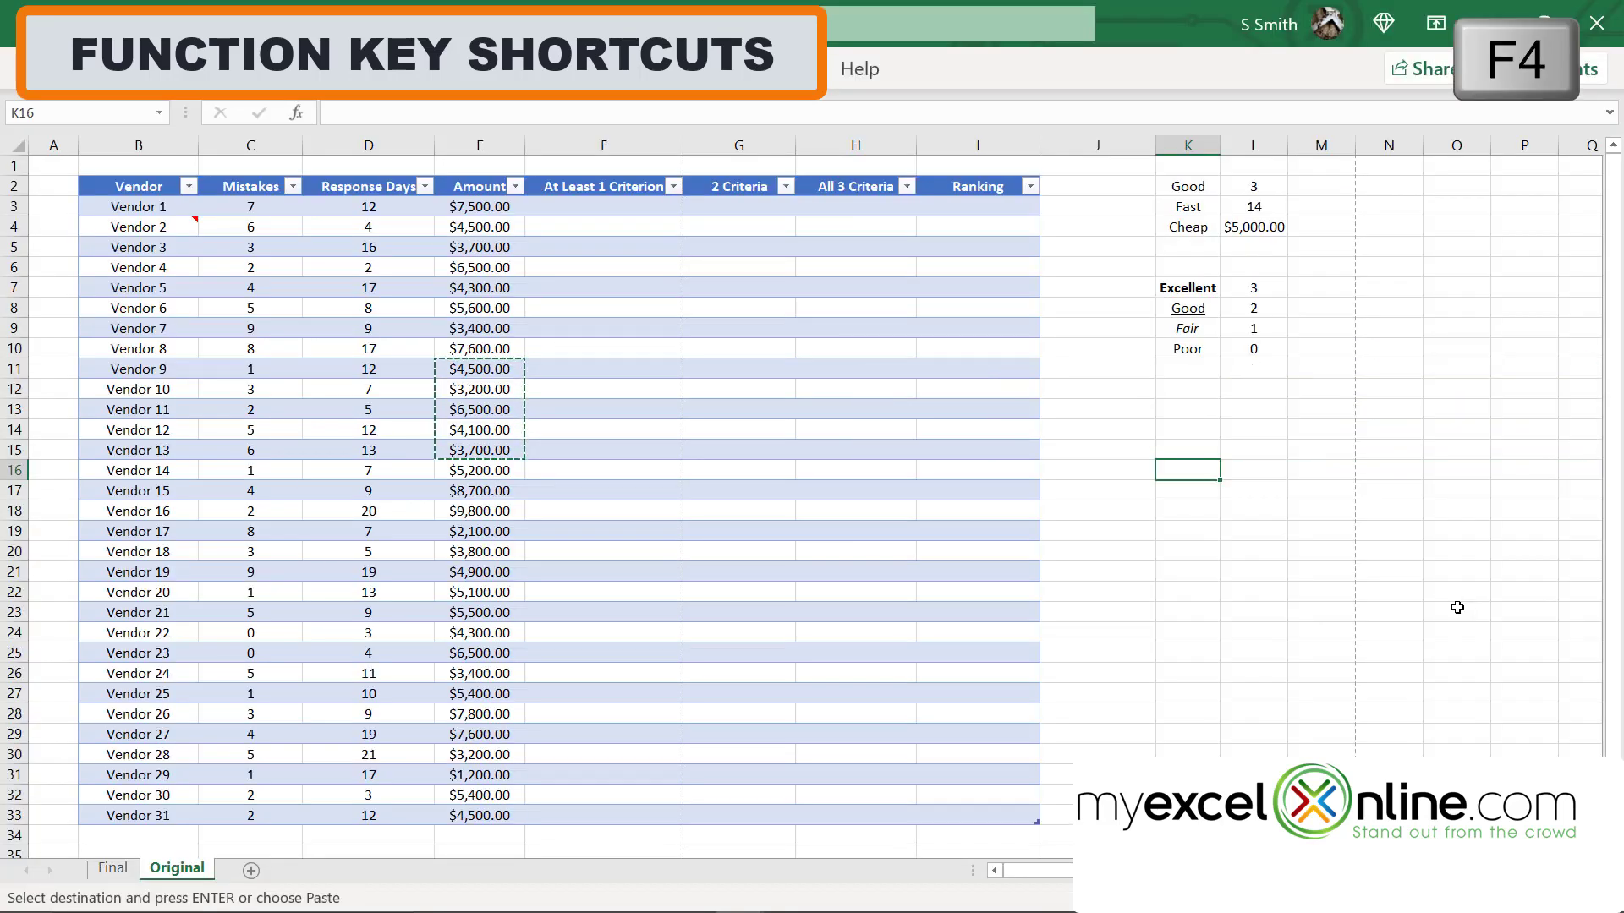
Copy the Poor label from K10 into K15, then repeat the paste into K20.
key("Escape")
key("Up")
key("Up")
key("Up")
key("Up")
key("Up")
key("Up")
key("ctrl+c")
left_click(1185, 456)
key("ctrl+v")
left_click(1203, 550)
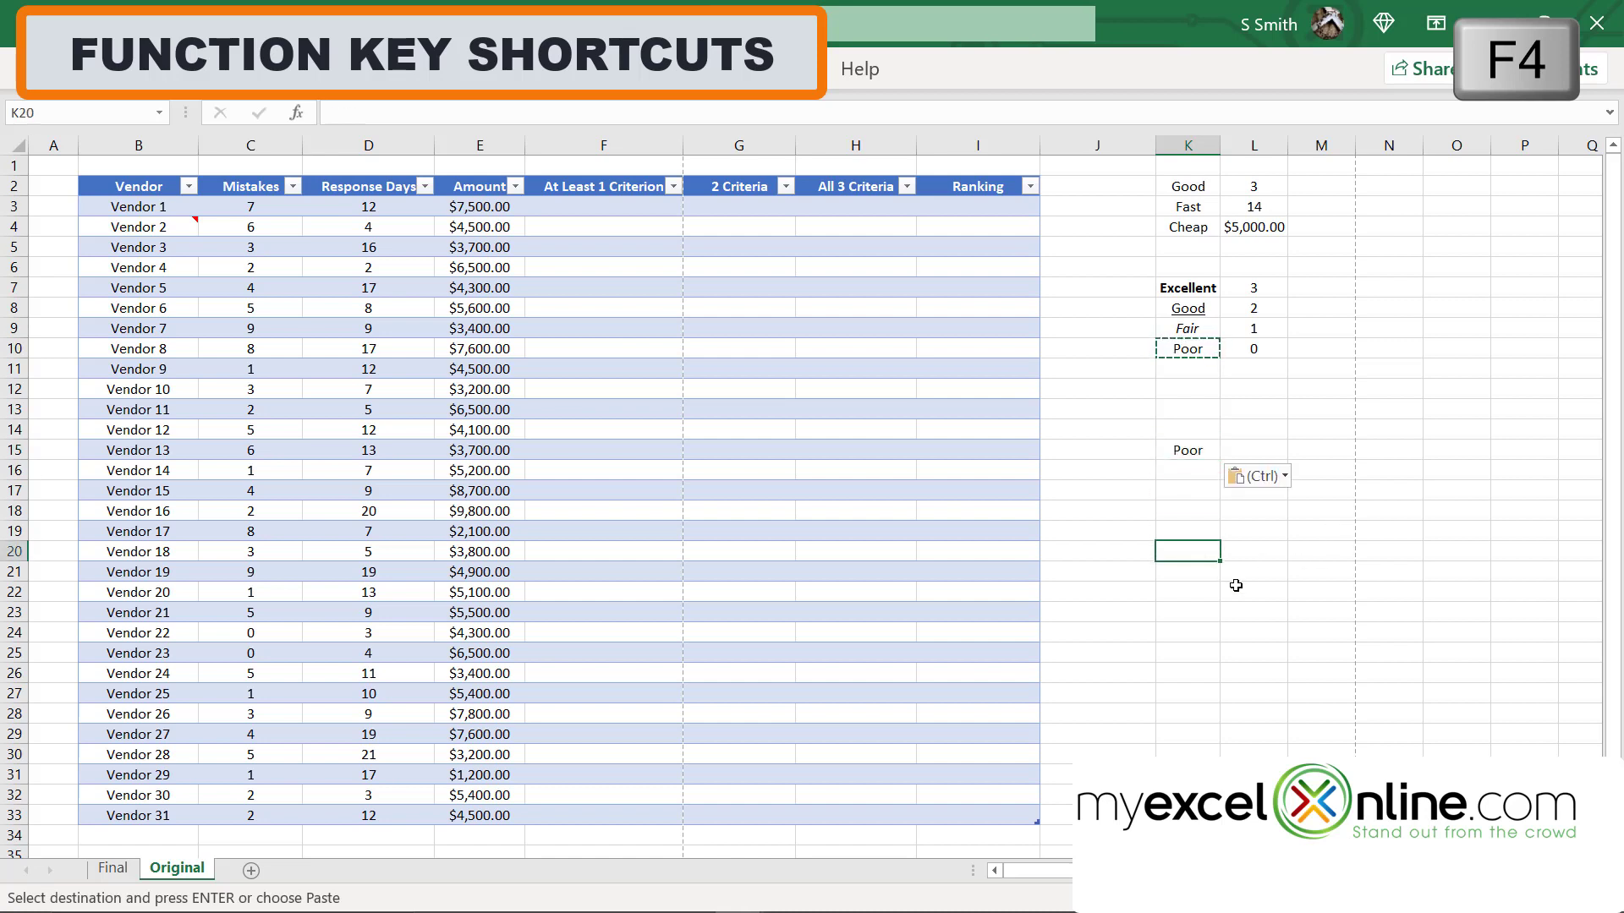
key("F4")
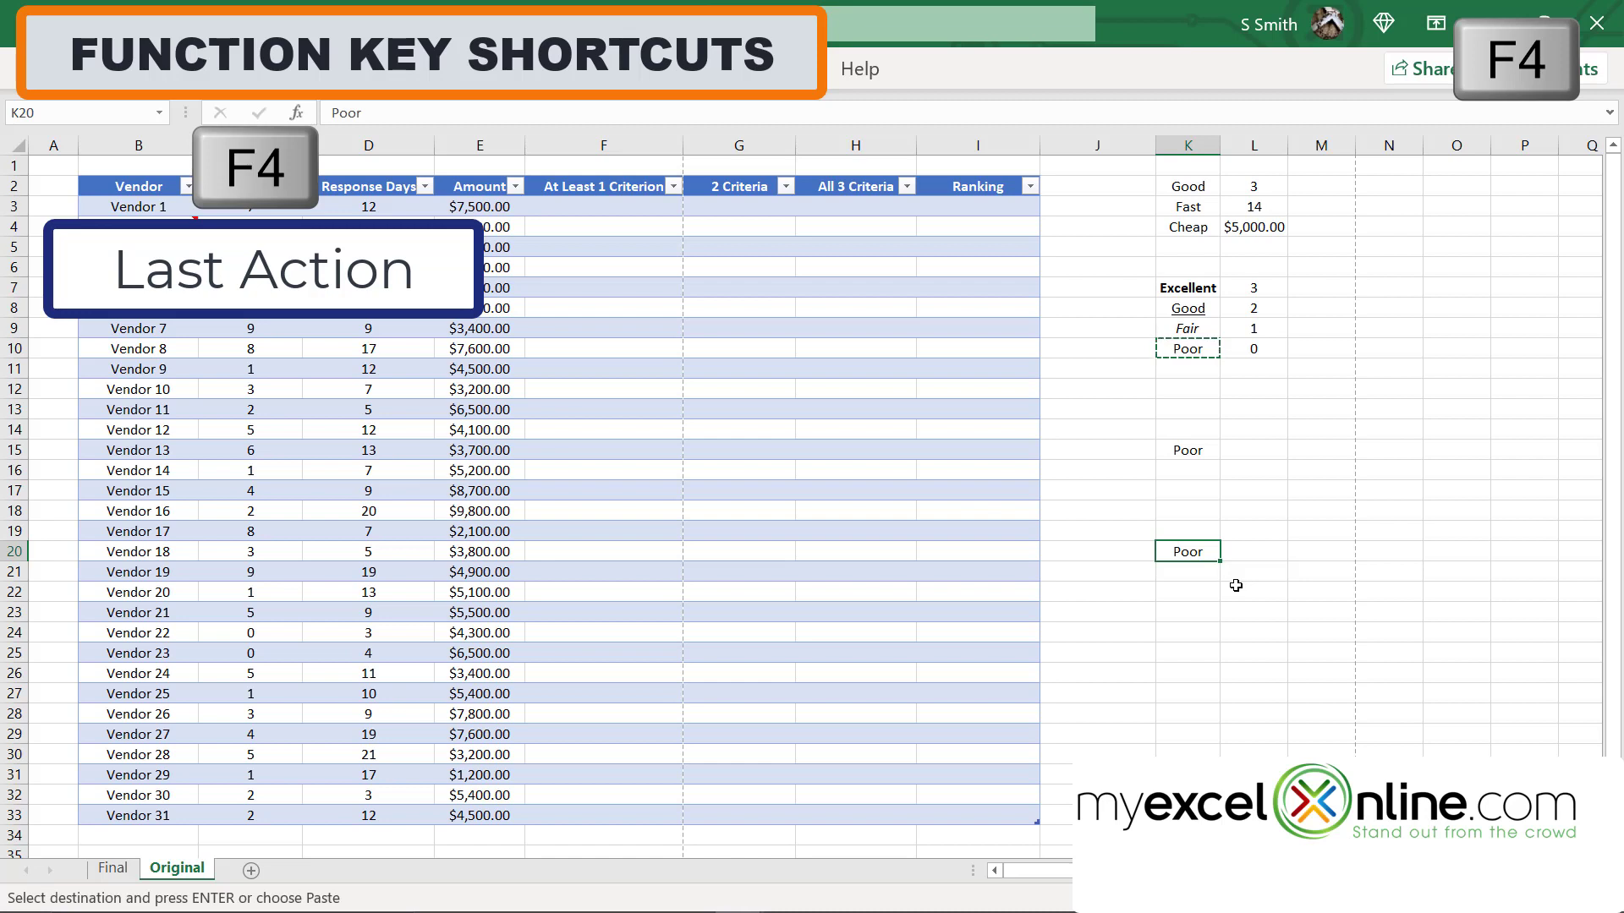
Cancel closing the workbook, then quit Excel to reach the save prompt.
key("ctrl+F4")
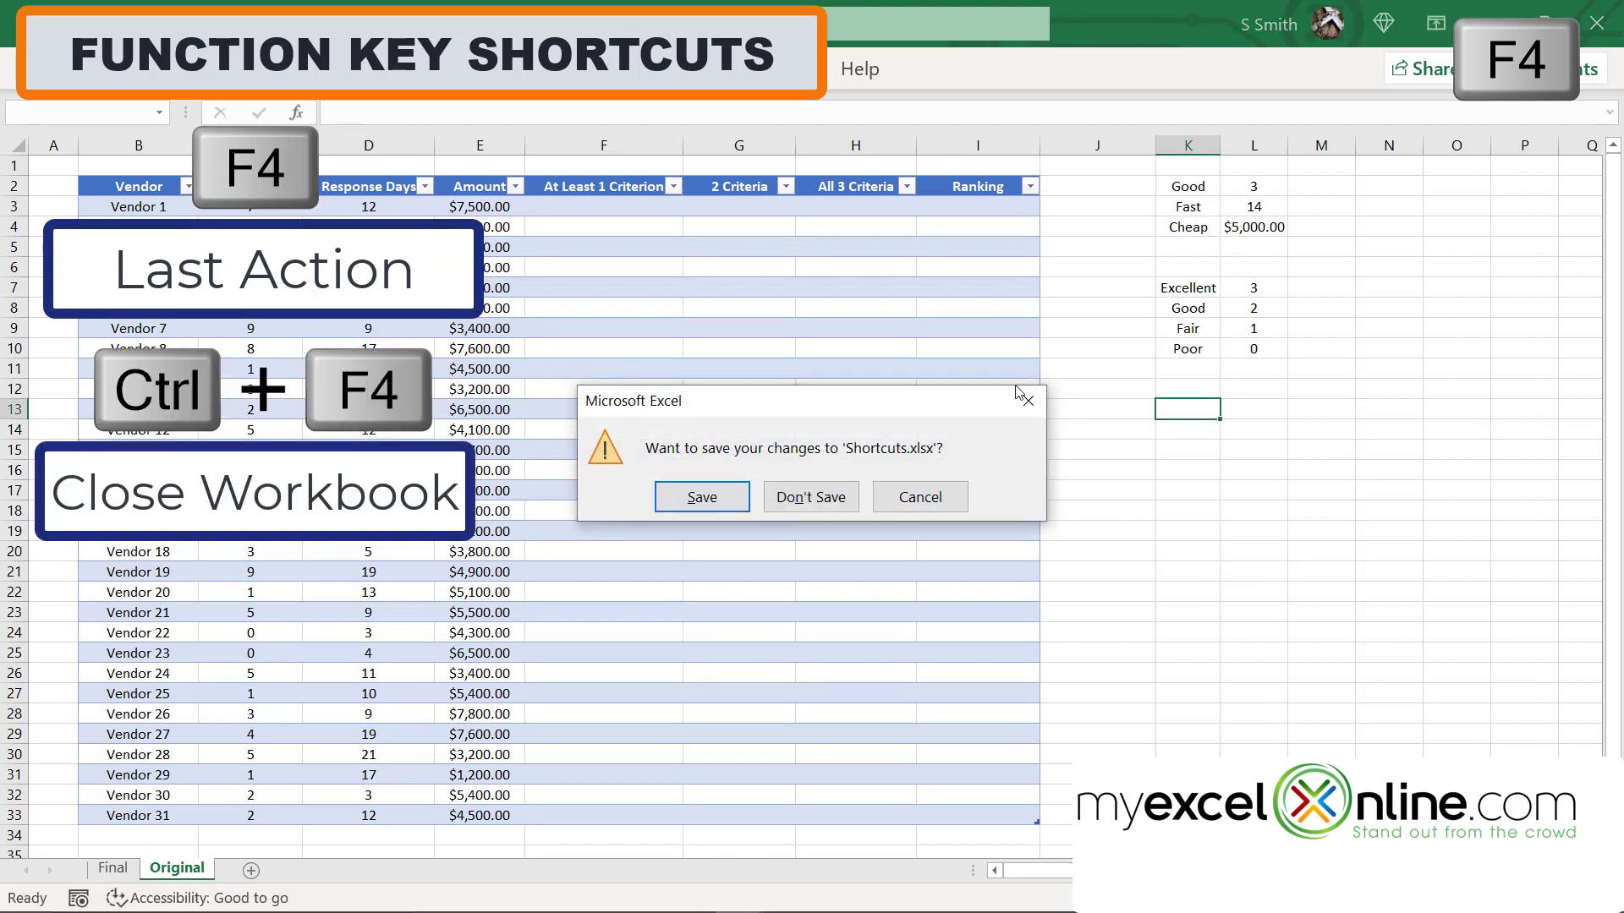
left_click(919, 497)
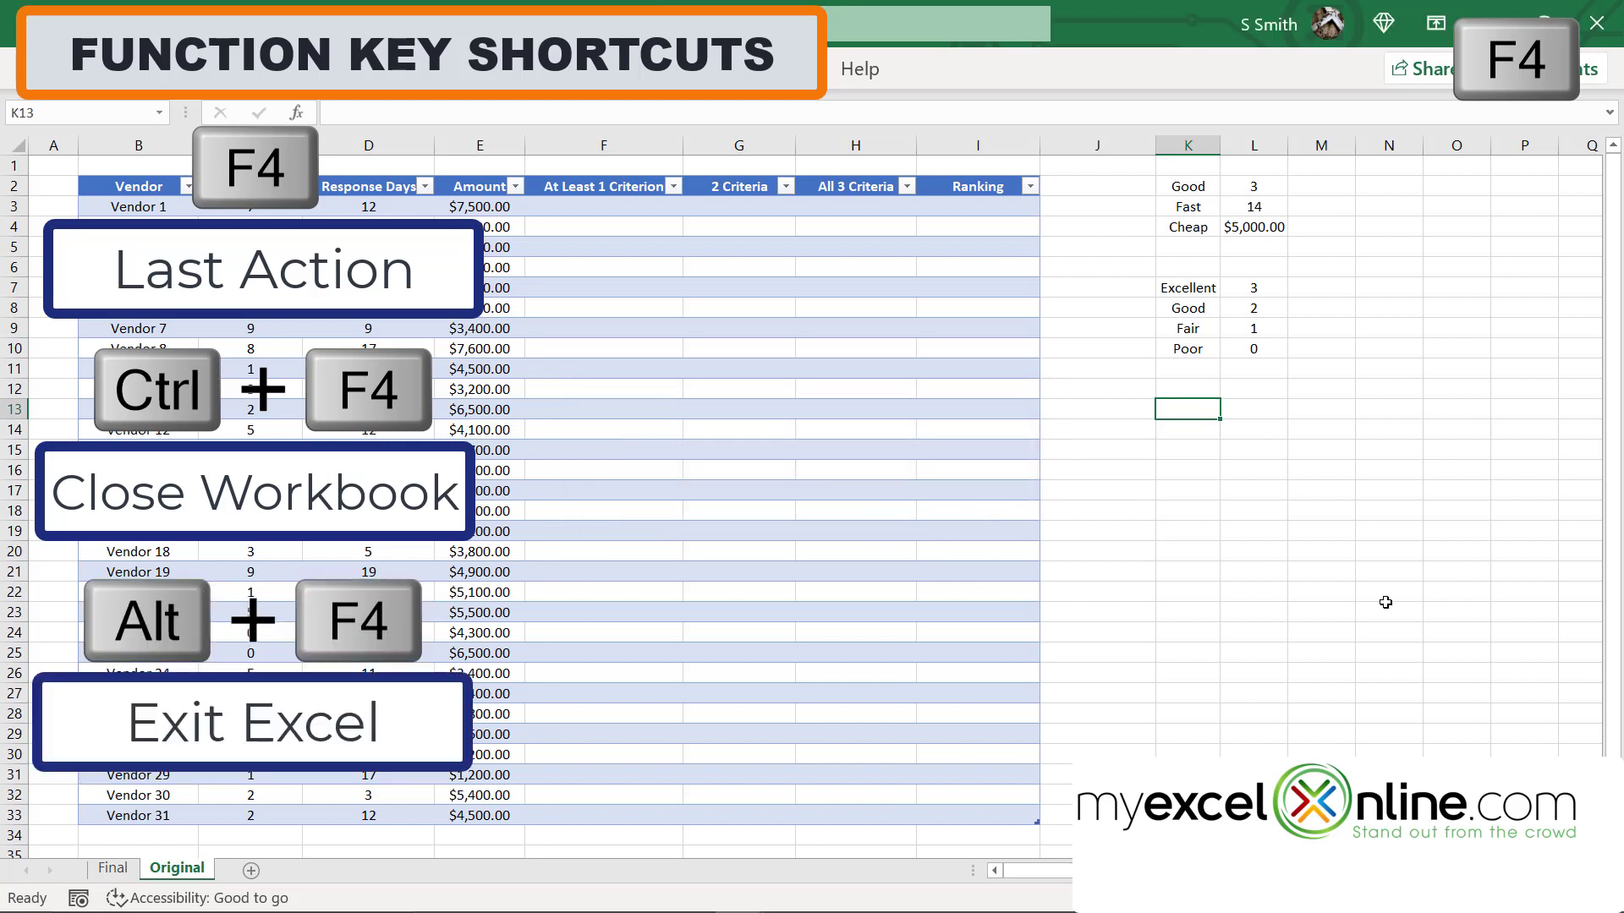
key("alt+F4")
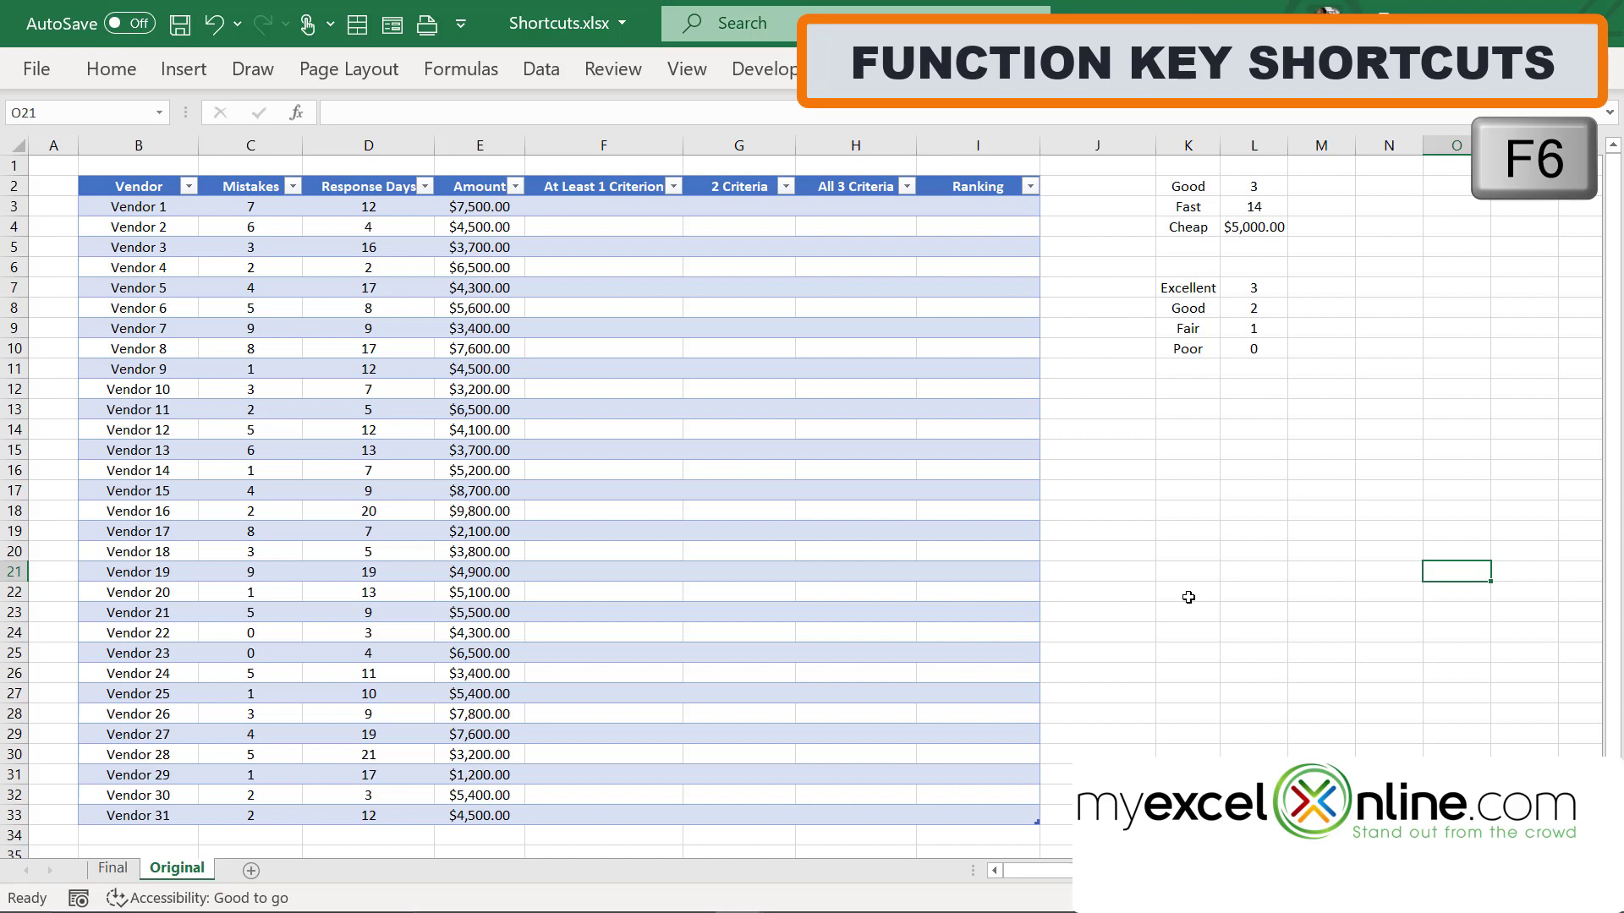
Switch to the Final sheet using keyboard focus on the sheet tabs.
key("F6")
key("Left")
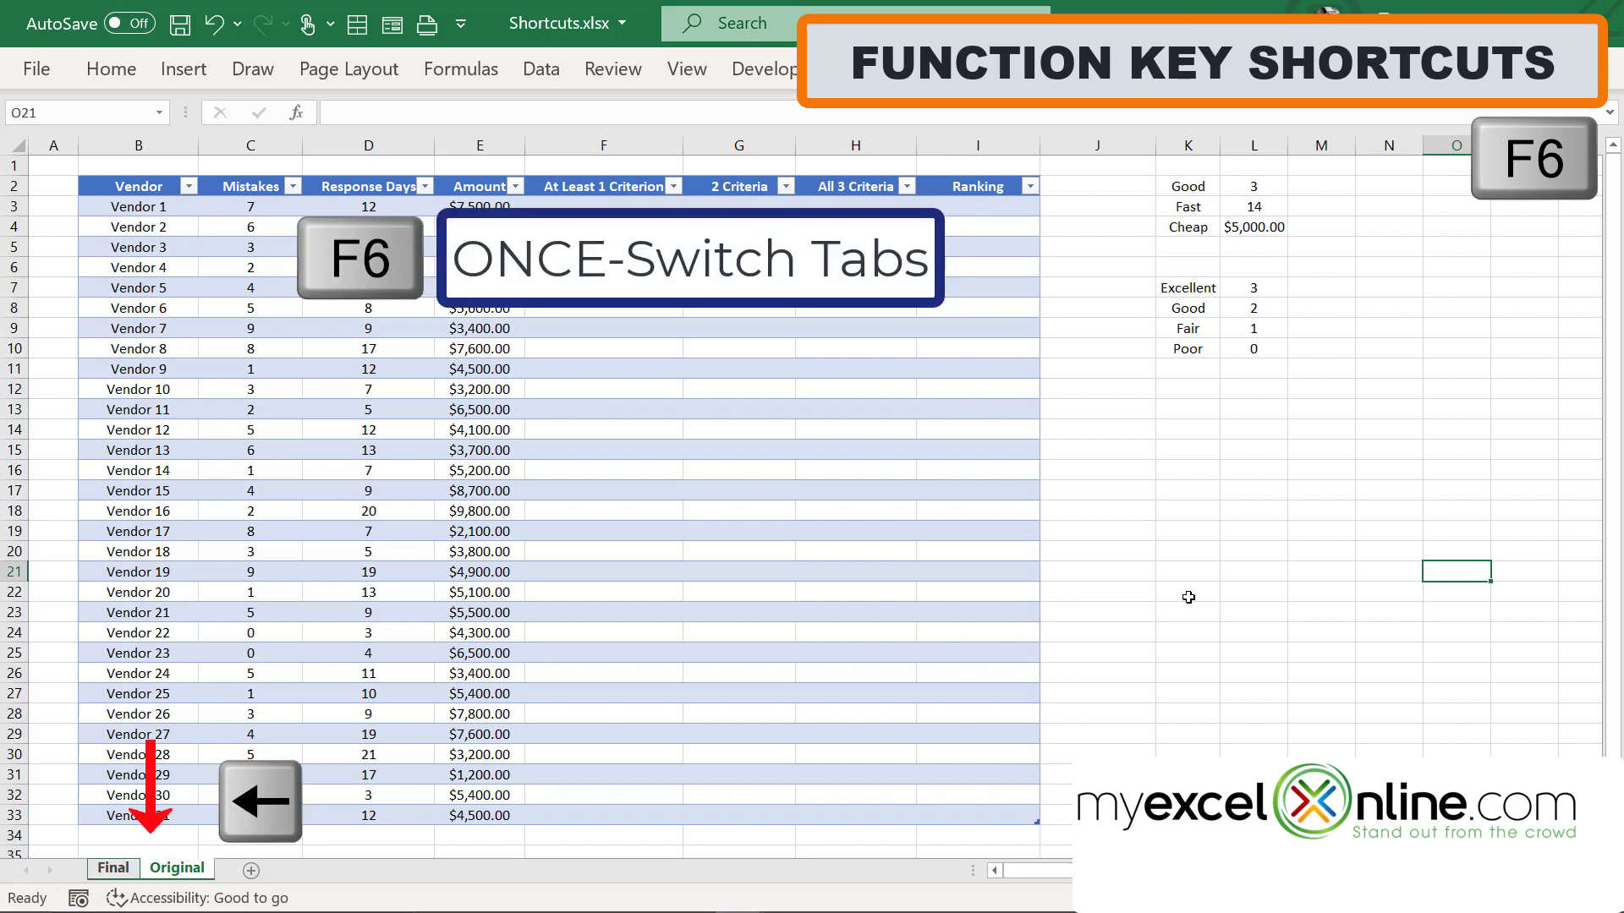
key("Return")
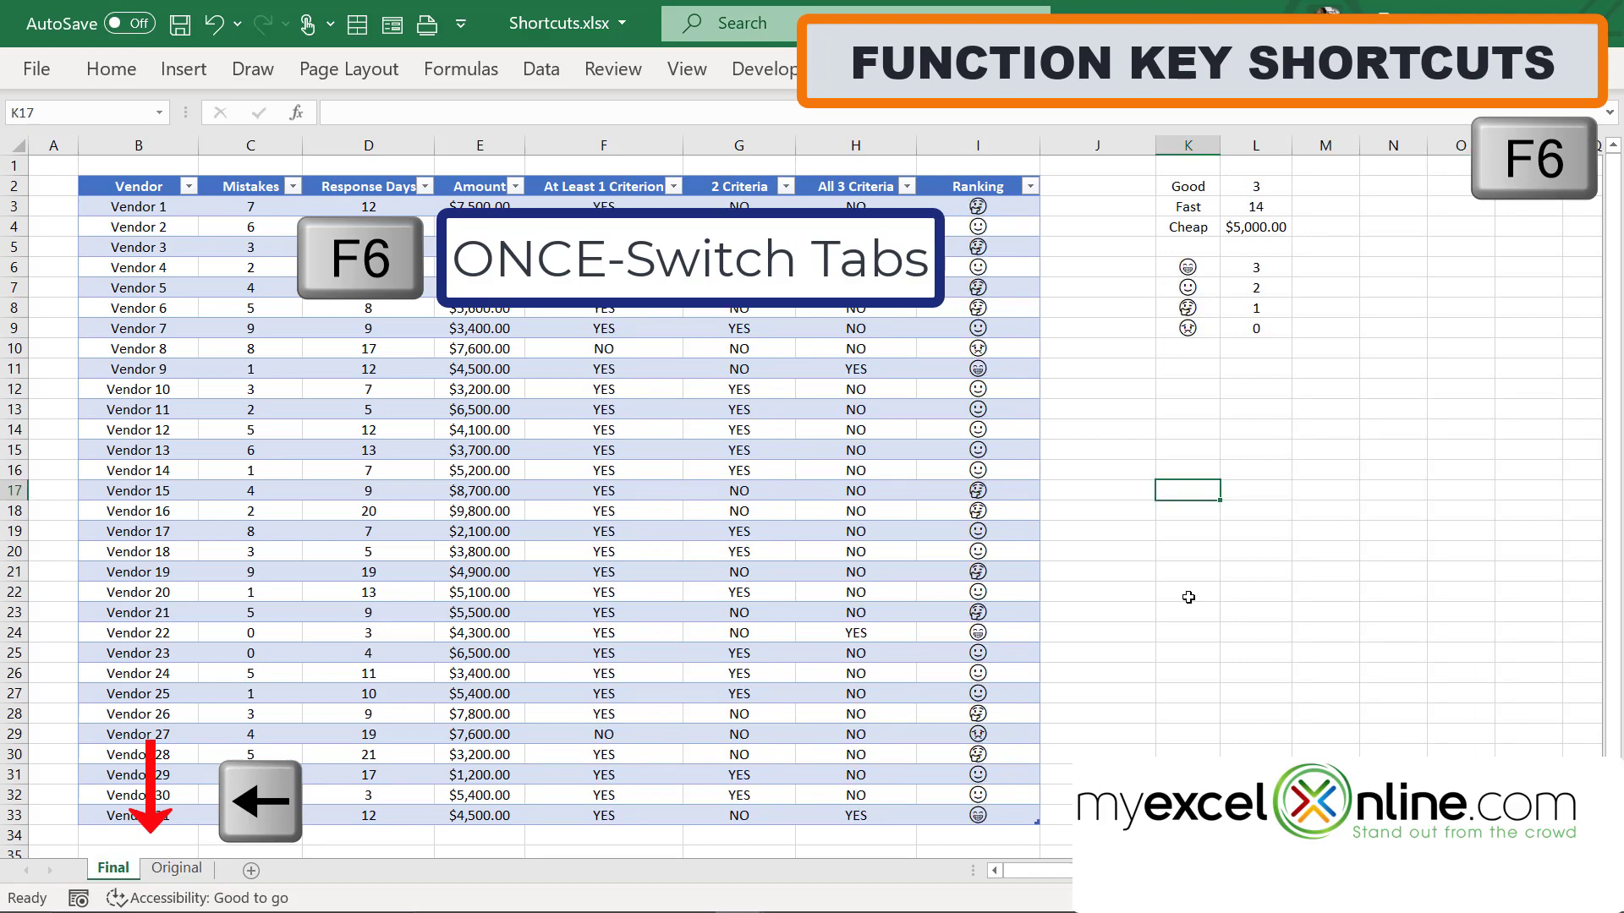
Step keyboard focus through the status bar items, view and zoom controls.
key("Down")
key("F6")
key("F6")
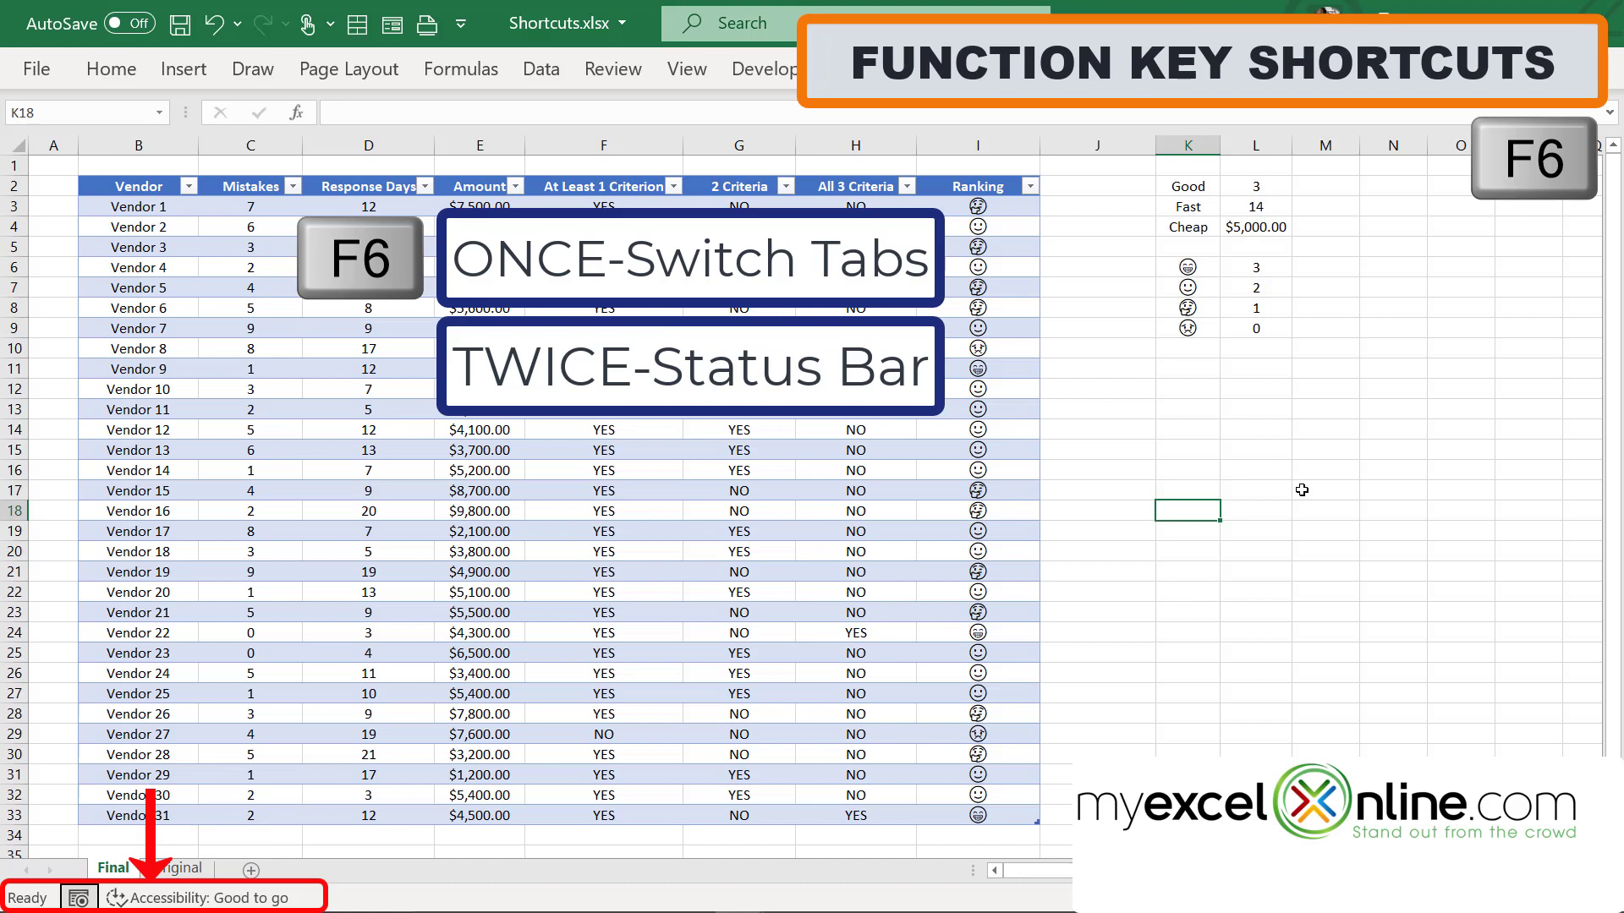
key("Tab")
key("shift+Tab")
key("Tab")
key("shift+Tab")
key("Tab")
key("F6")
key("Tab")
key("Tab")
key("Tab")
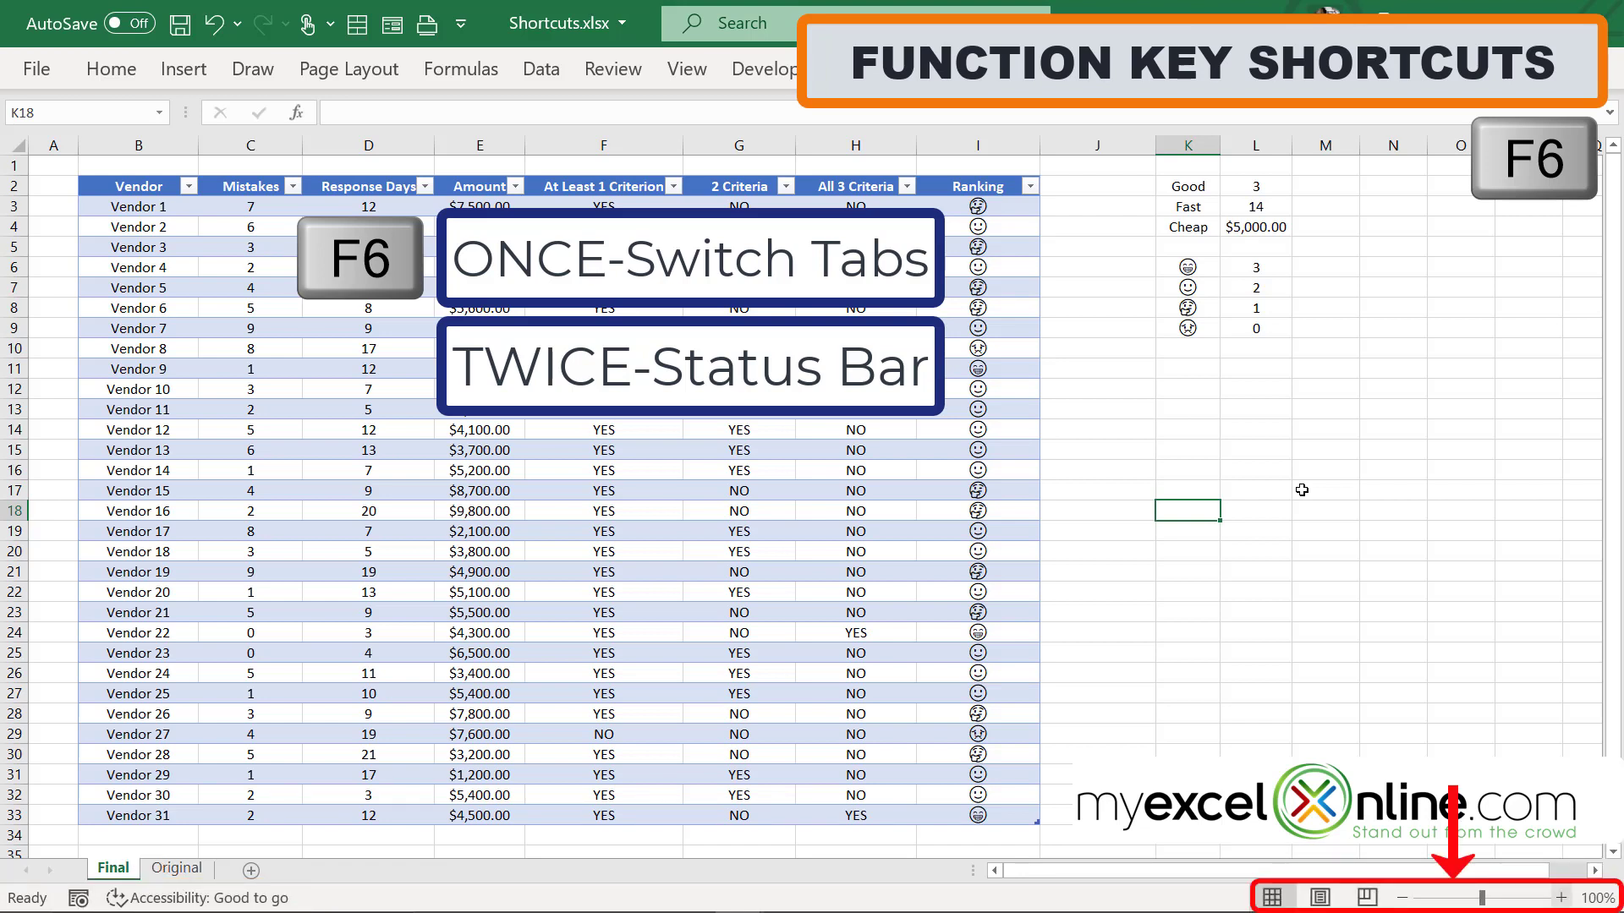
Show ribbon key tips, open and dismiss Page Layout, then select L22.
key("F6")
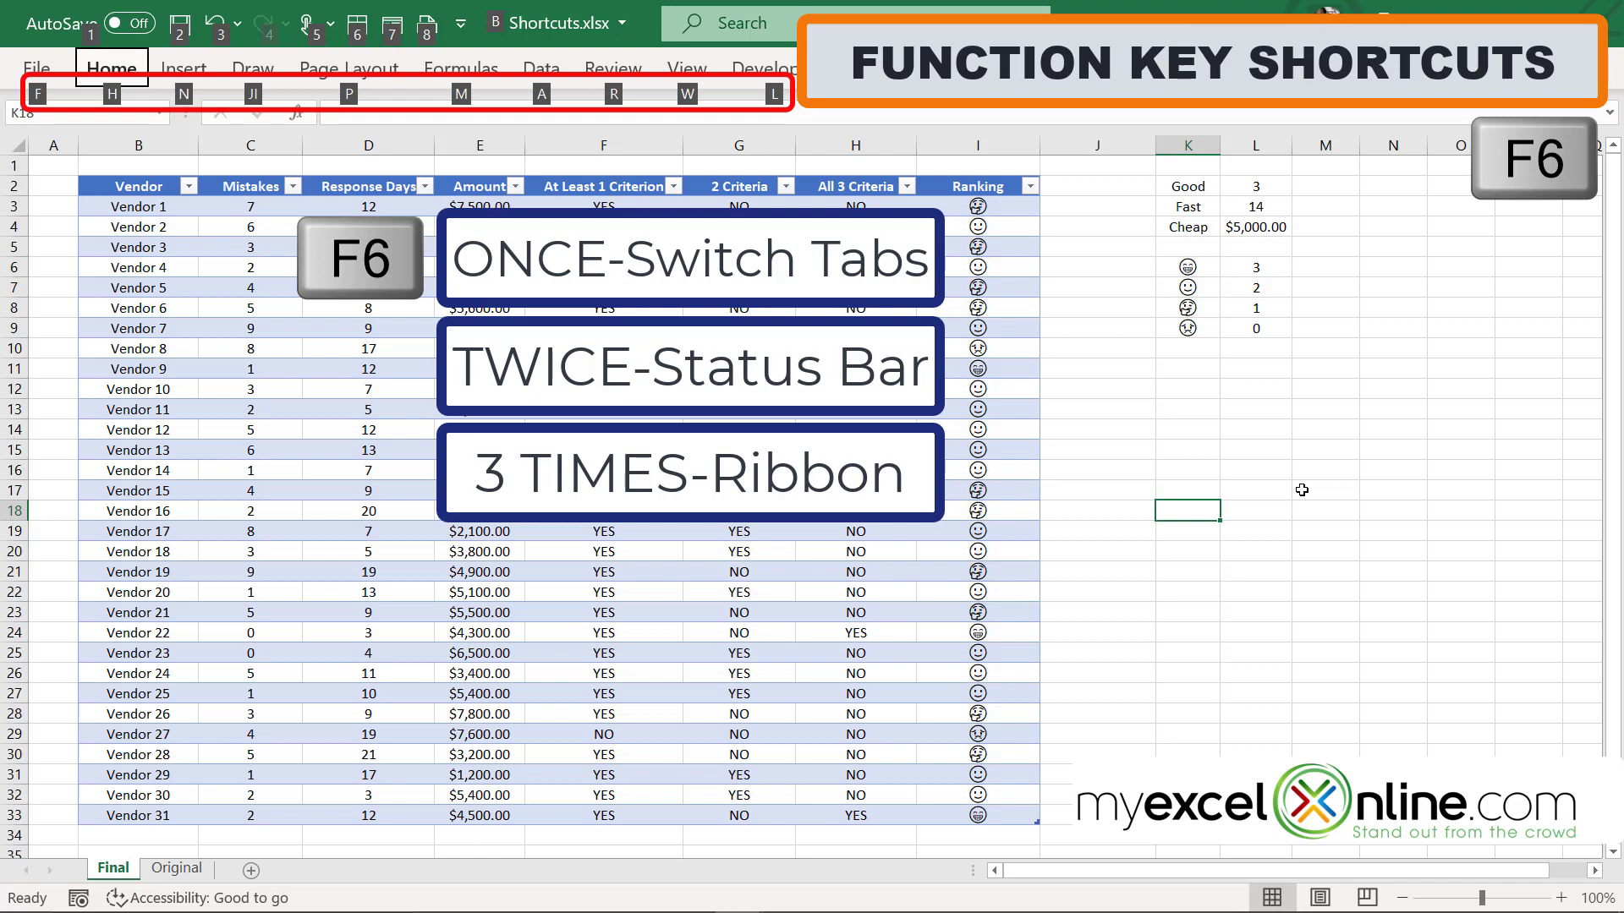
key("p")
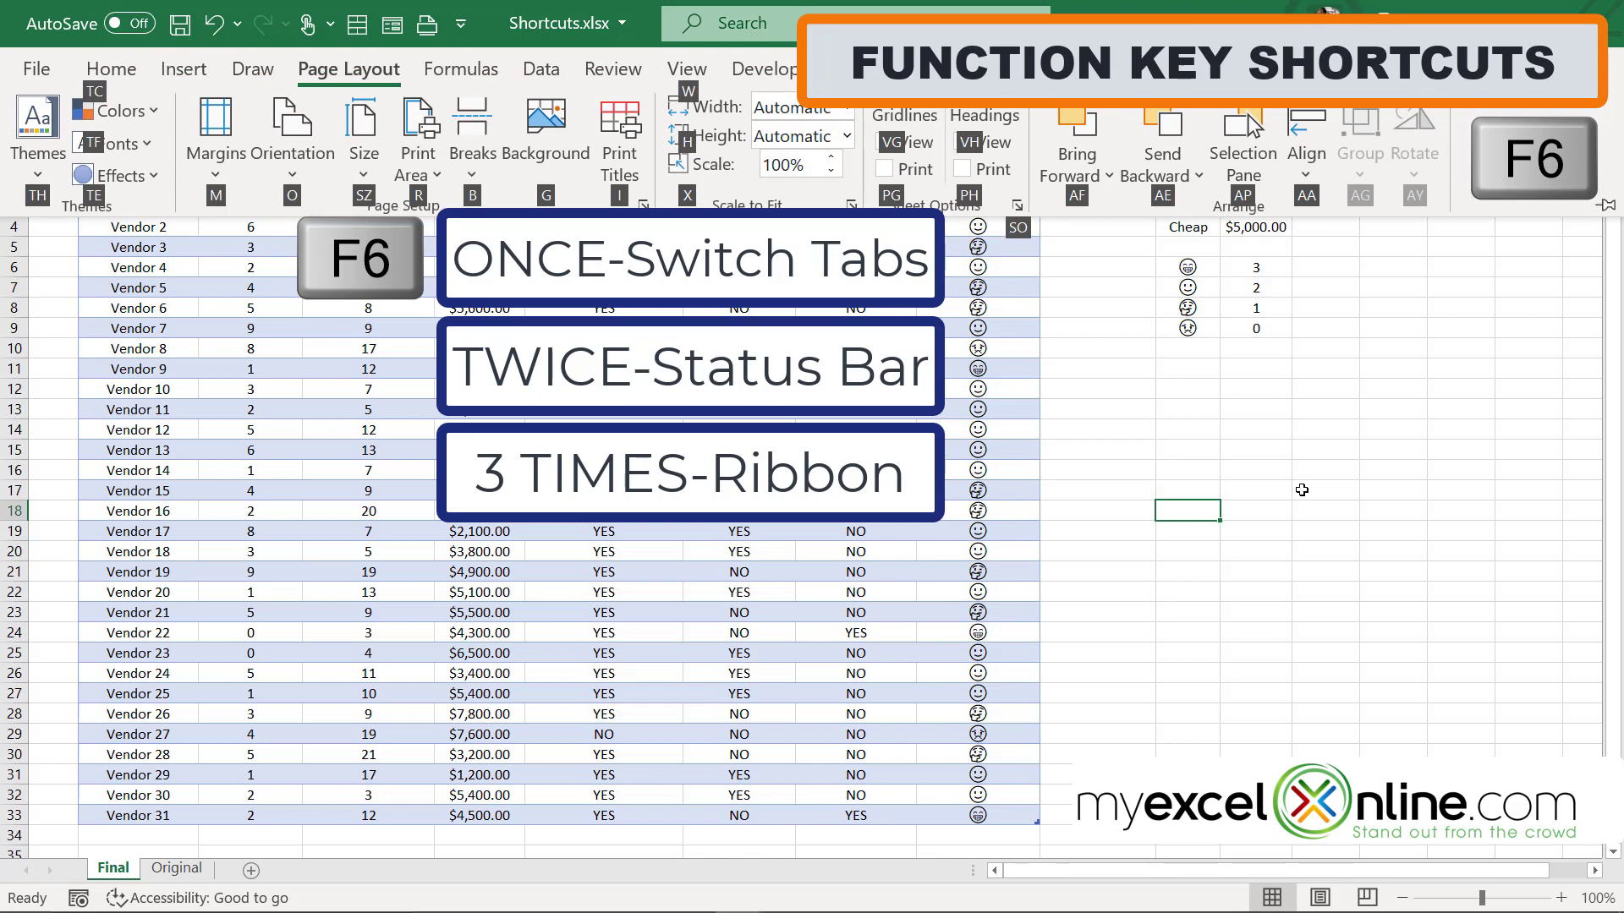
key("Escape")
key("Escape")
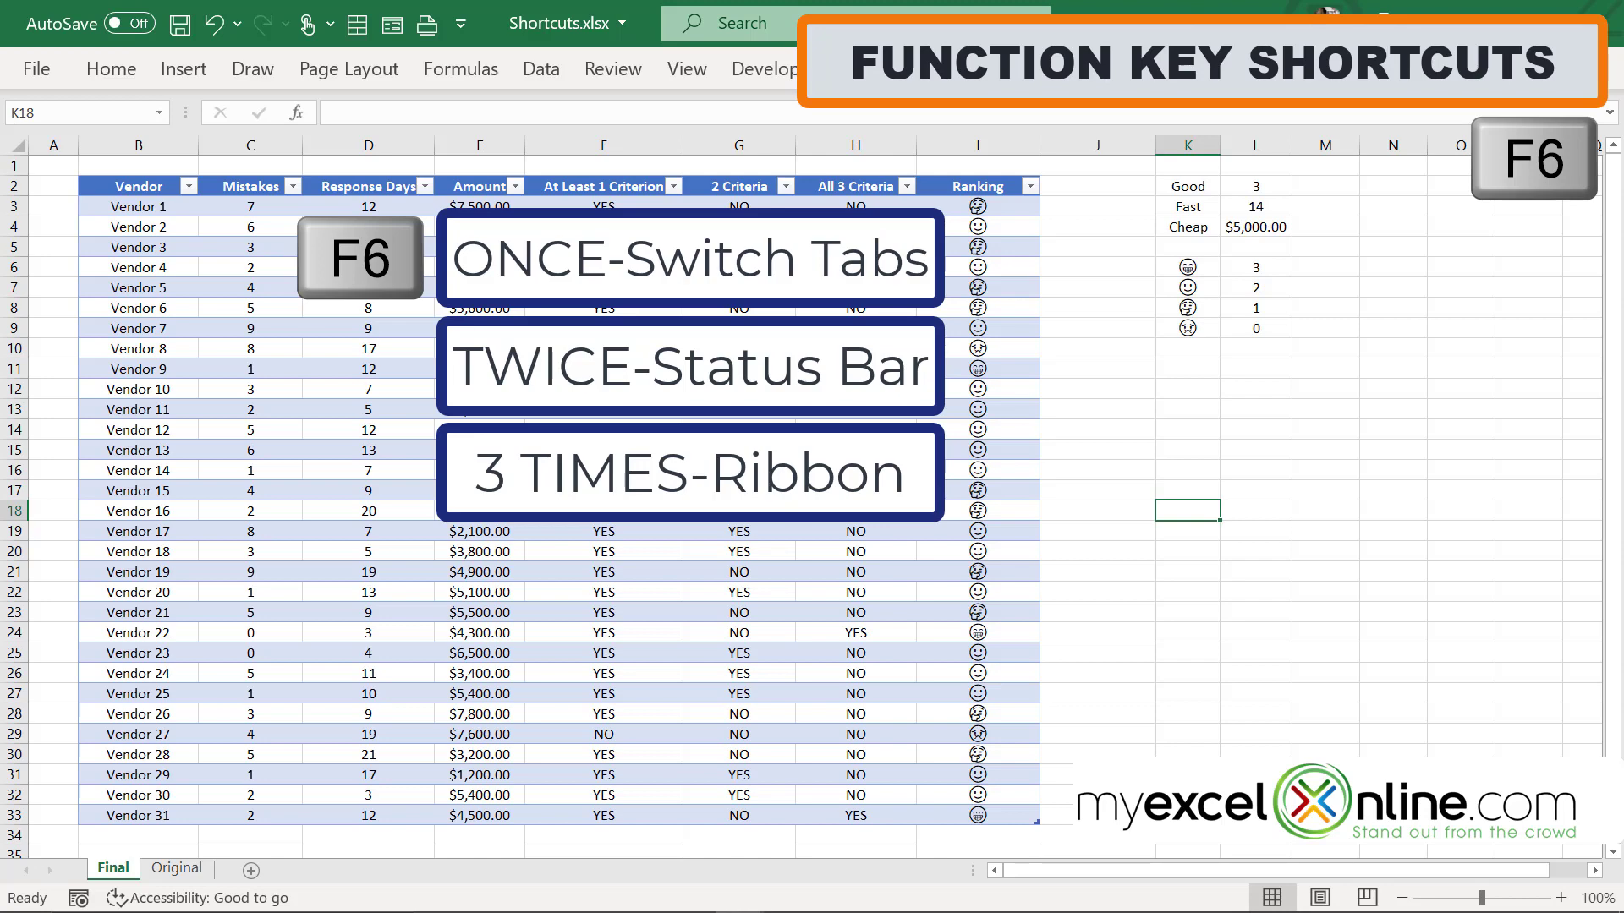
left_click(1255, 595)
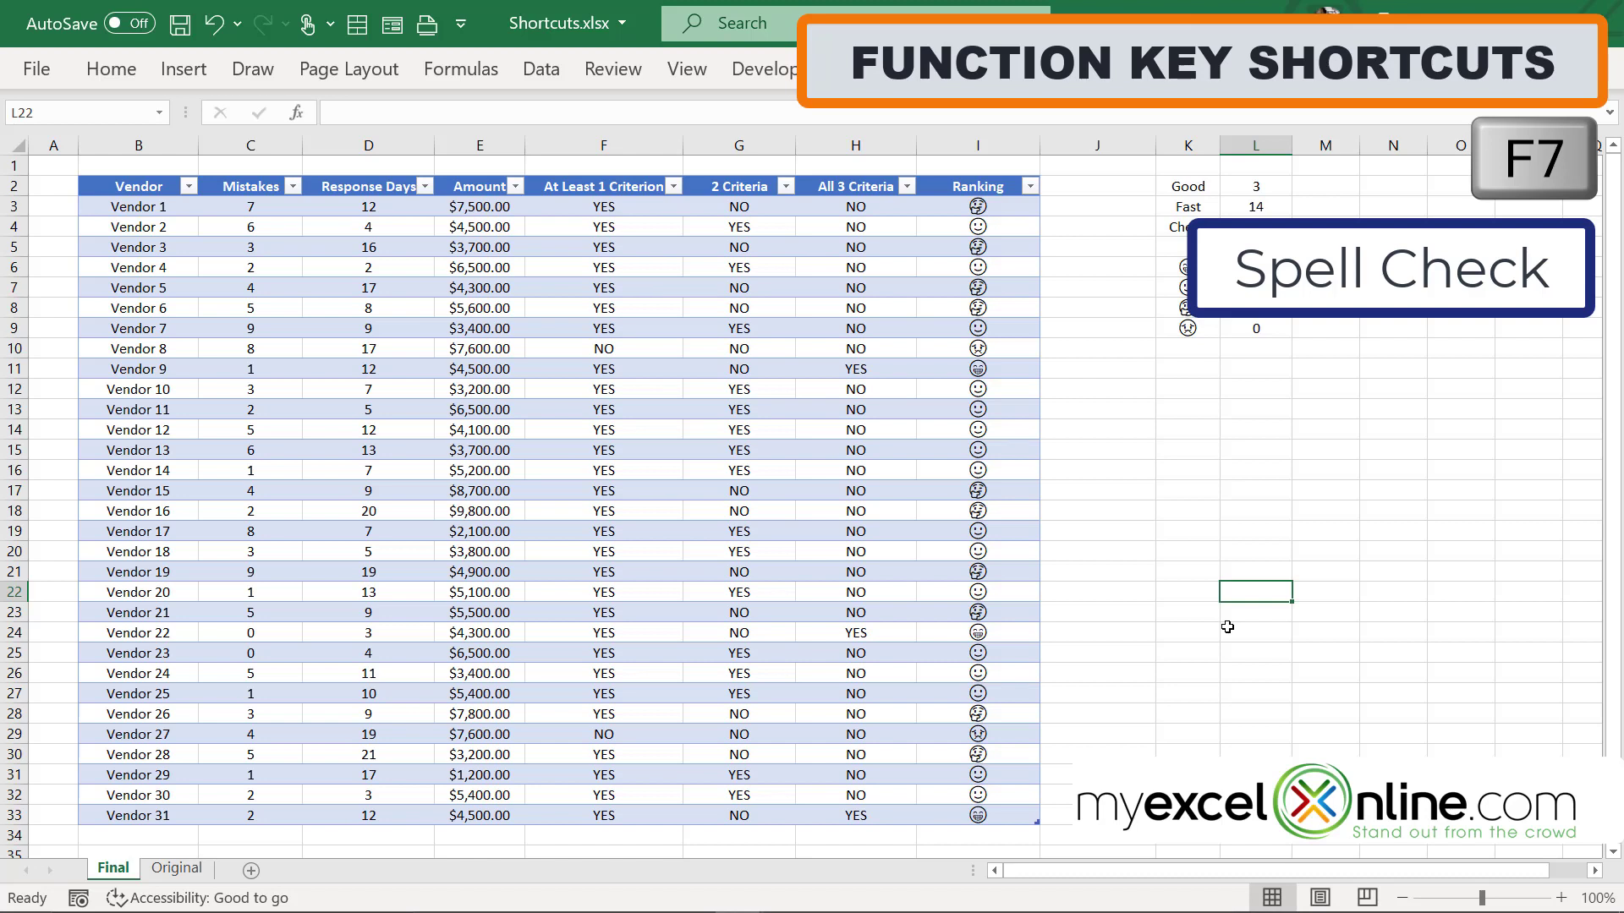
key("F7")
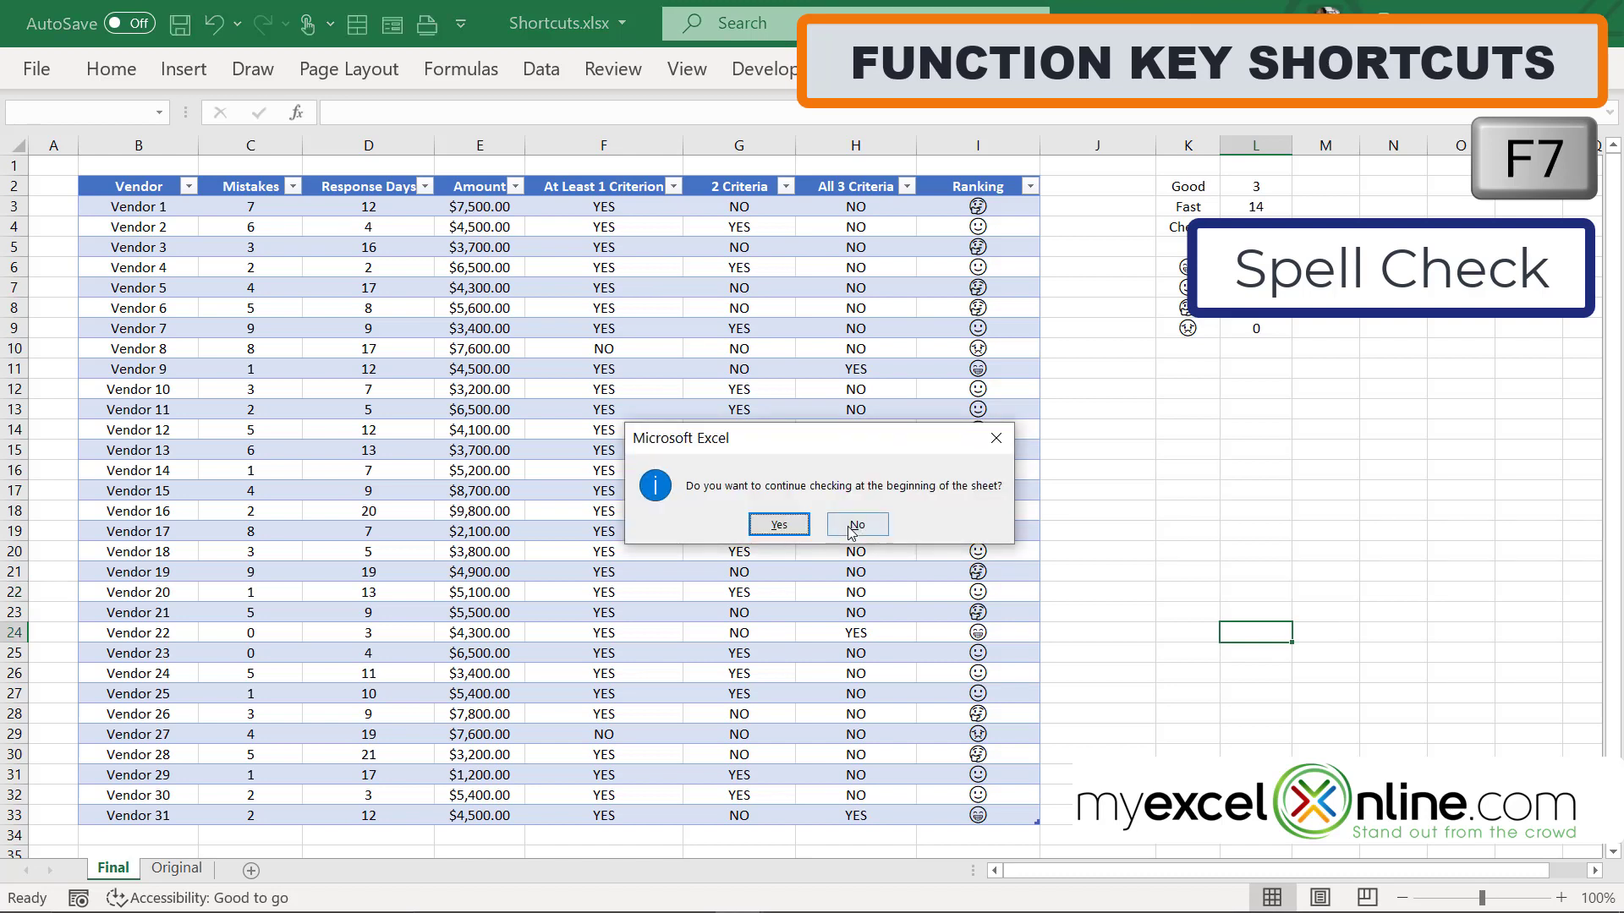
left_click(855, 524)
left_click(1253, 616)
key("F8")
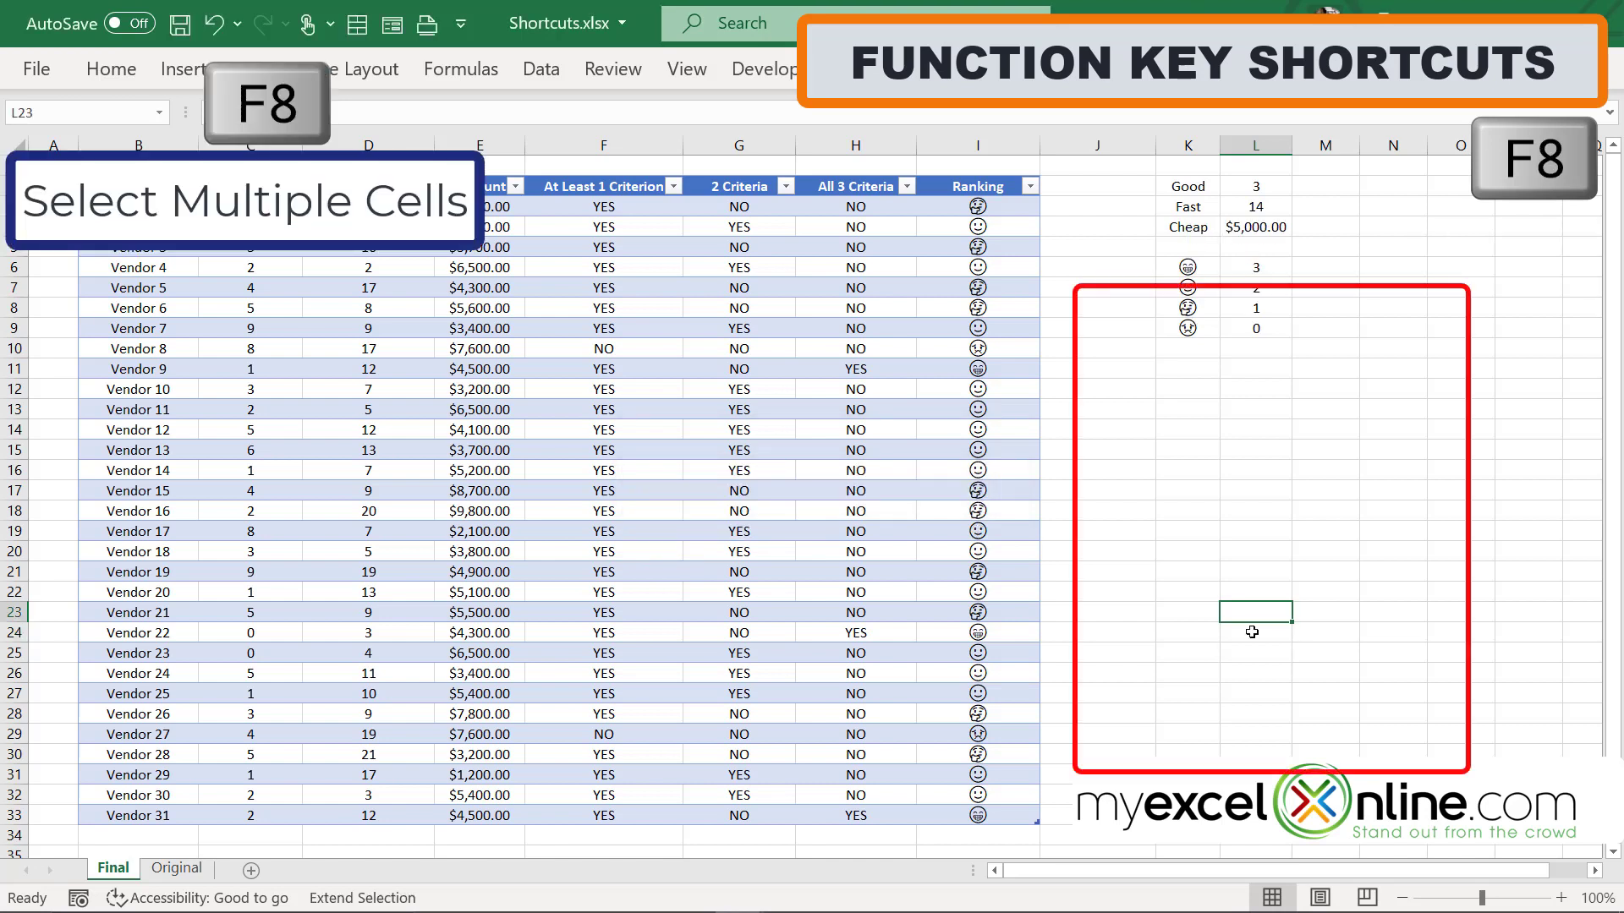
key("Up")
key("Down")
key("F8")
key("F8")
key("Up")
key("Up")
key("Up")
key("Up")
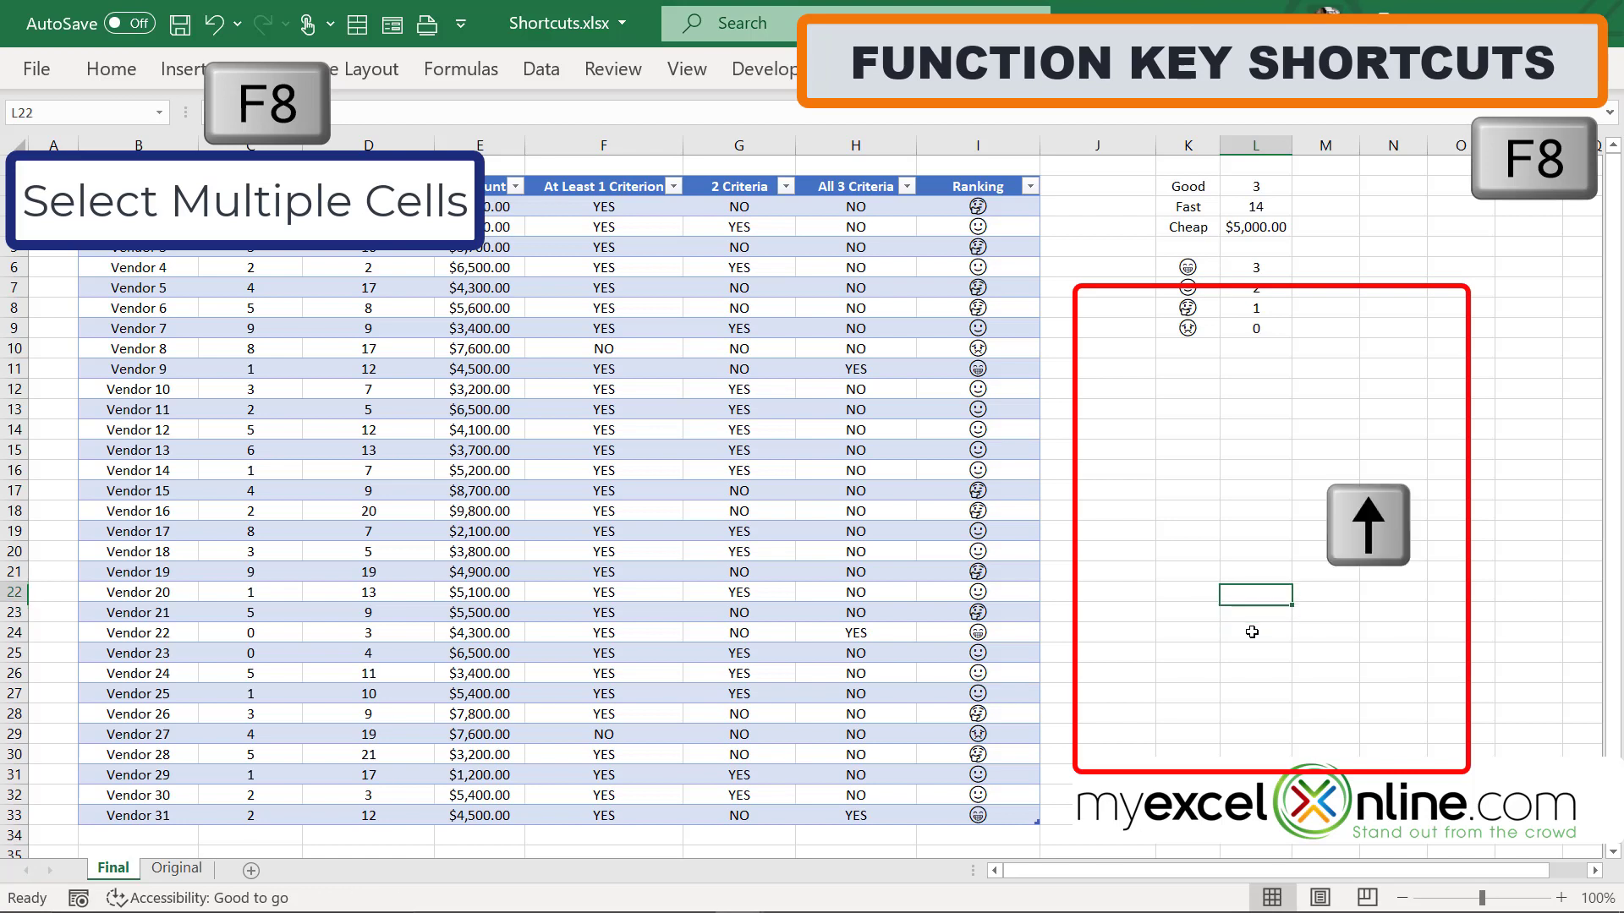
key("Up")
key("Up")
key("Up")
key("Up")
key("Up")
key("Up")
key("Up")
key("Up")
key("Up")
key("Up")
key("Up")
key("Up")
key("Up")
key("Up")
key("Up")
key("Up")
key("Up")
key("Up")
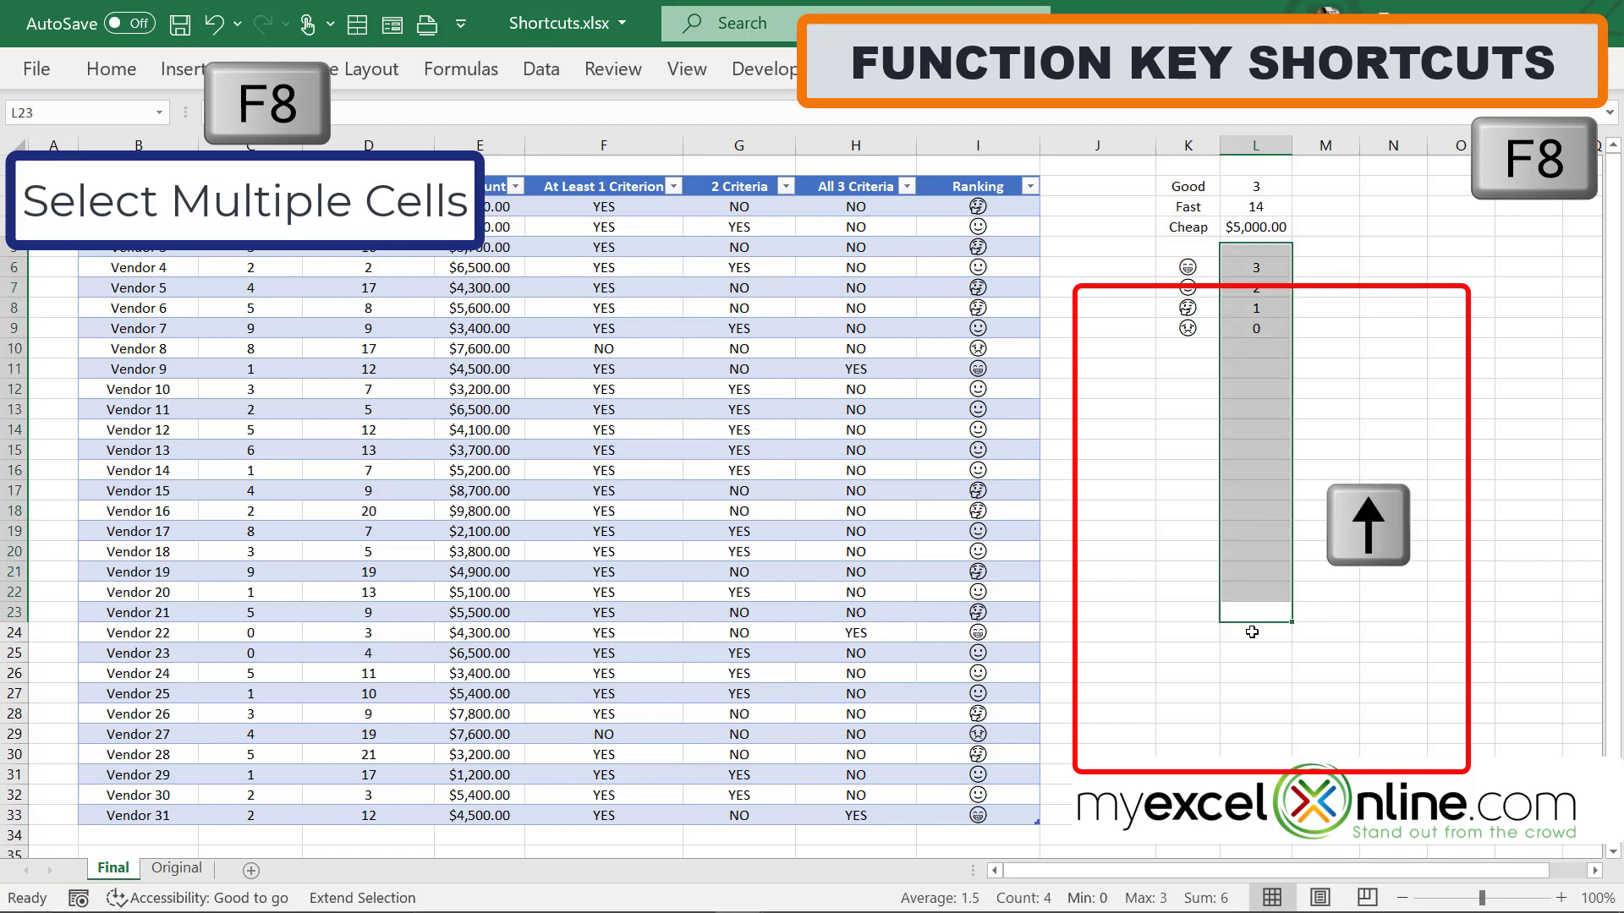
key("Down")
key("Down")
key("Down")
key("Down")
key("Down")
key("Down")
key("Down")
key("Down")
key("Down")
key("Down")
key("Down")
key("Down")
key("Down")
key("Down")
key("Down")
key("Down")
key("Down")
key("Down")
key("Down")
key("Down")
key("Down")
key("Down")
key("Down")
key("Down")
key("Down")
key("Down")
key("Down")
key("Down")
key("Down")
key("Down")
key("Down")
key("Down")
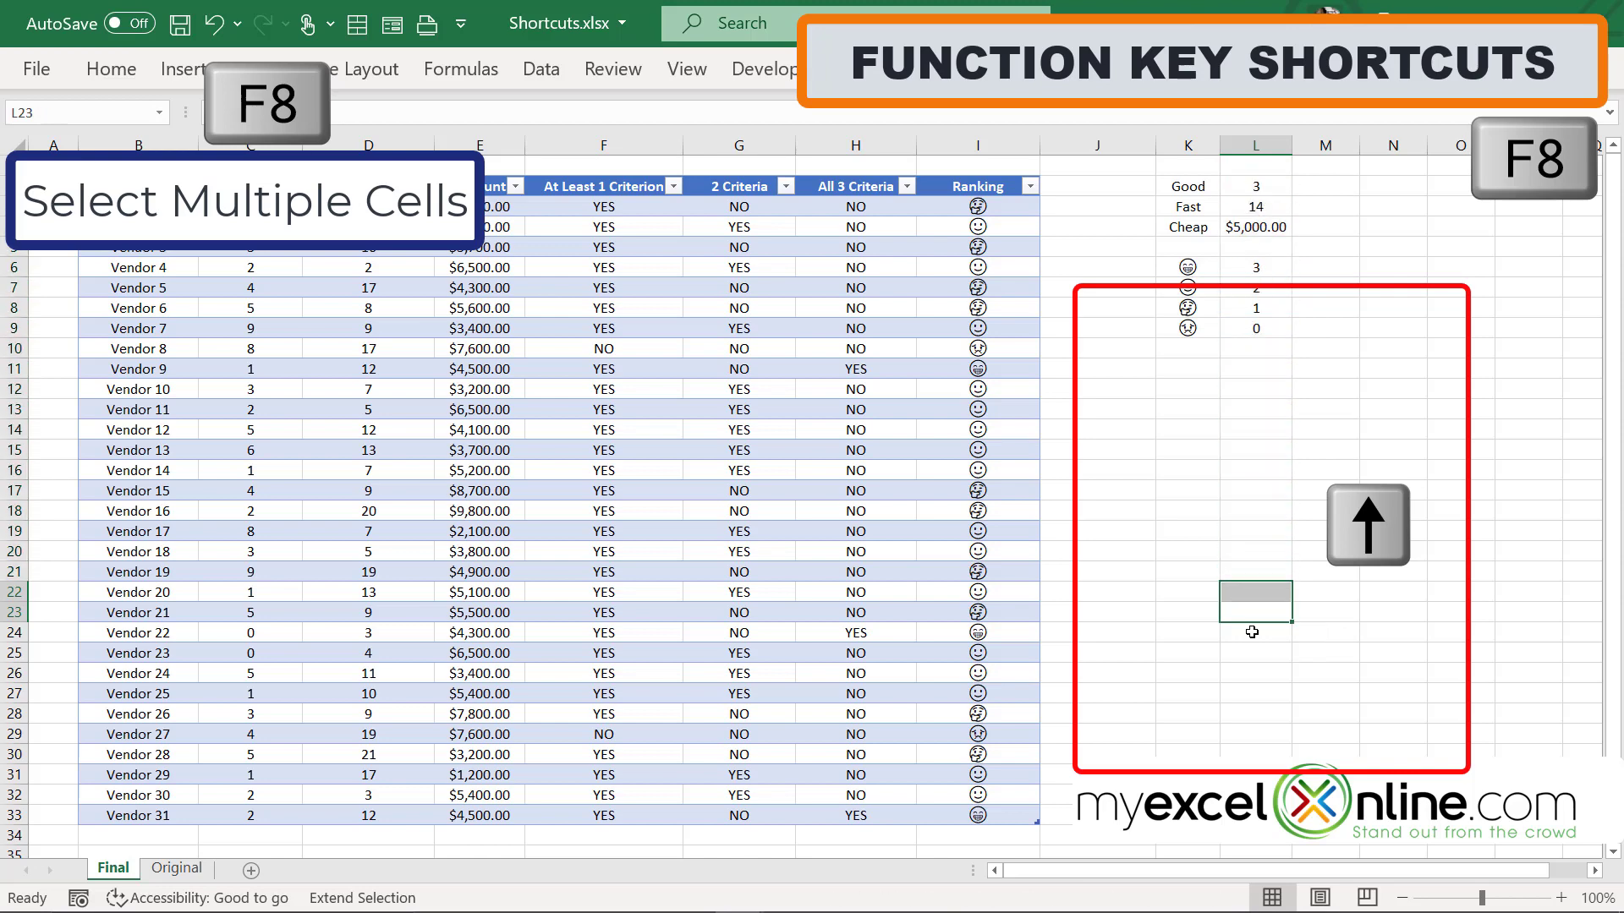
key("Down")
key("Down")
key("Down")
key("Down")
key("Down")
key("Down")
key("Down")
key("Down")
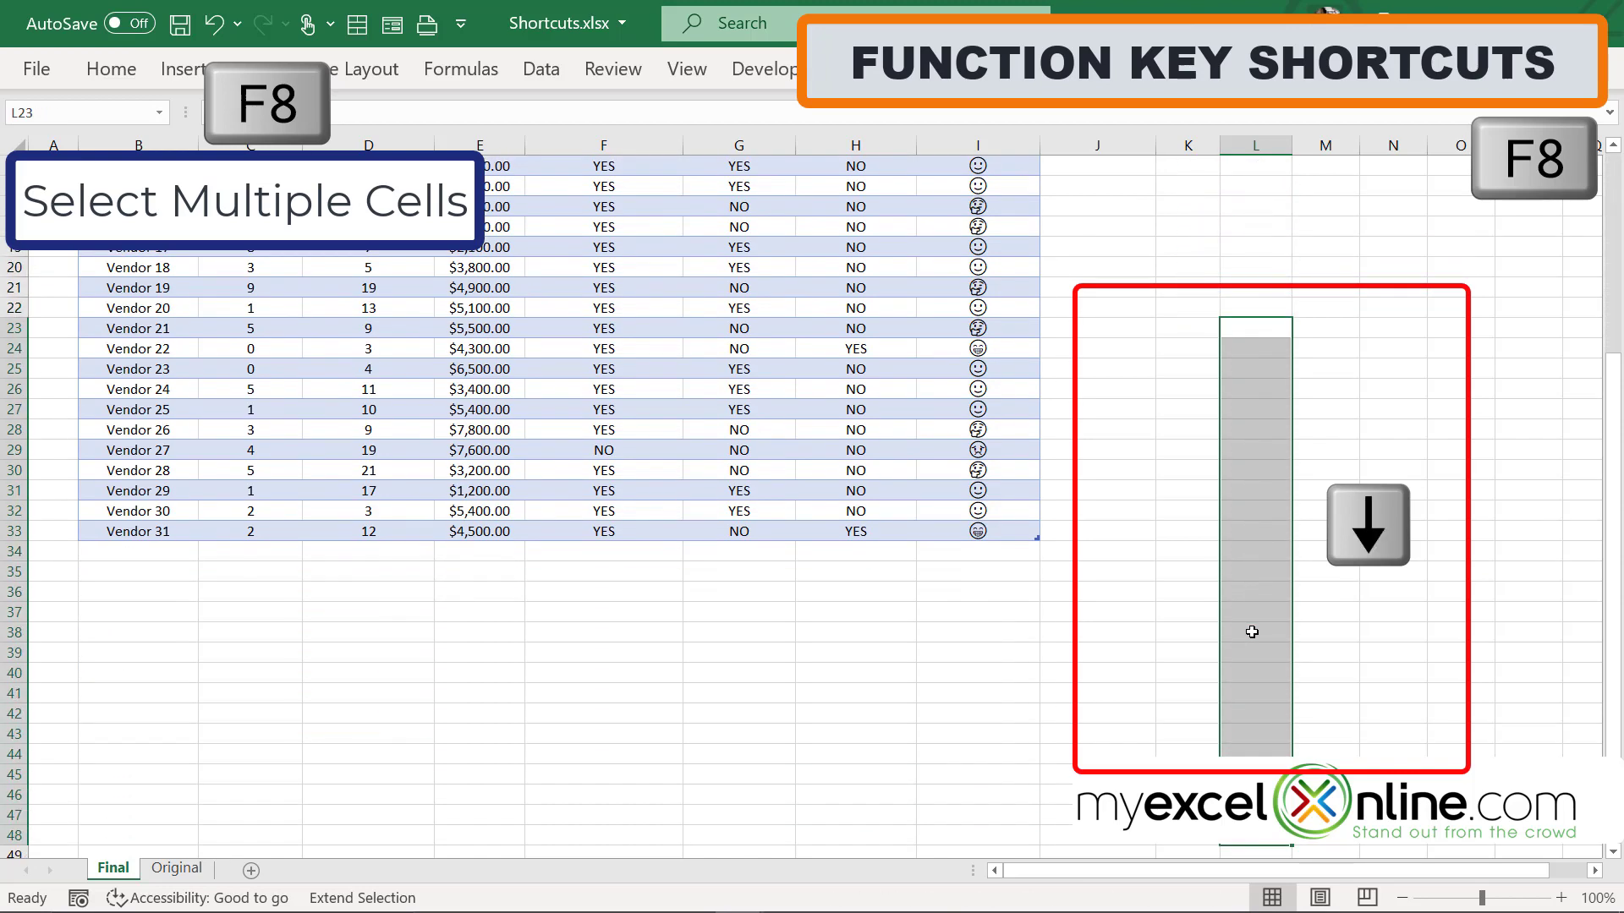
key("Up")
key("Up")
key("Up")
key("Up")
key("Up")
key("Up")
key("Up")
key("Up")
key("Up")
key("Up")
key("Up")
key("Up")
key("Up")
key("Up")
key("Up")
key("Up")
key("Up")
key("Up")
key("Up")
key("Up")
key("Right")
key("Right")
key("Right")
key("Right")
key("Left")
key("Left")
key("Left")
key("Left")
key("Left")
key("Left")
key("Left")
key("Left")
key("Right")
key("Right")
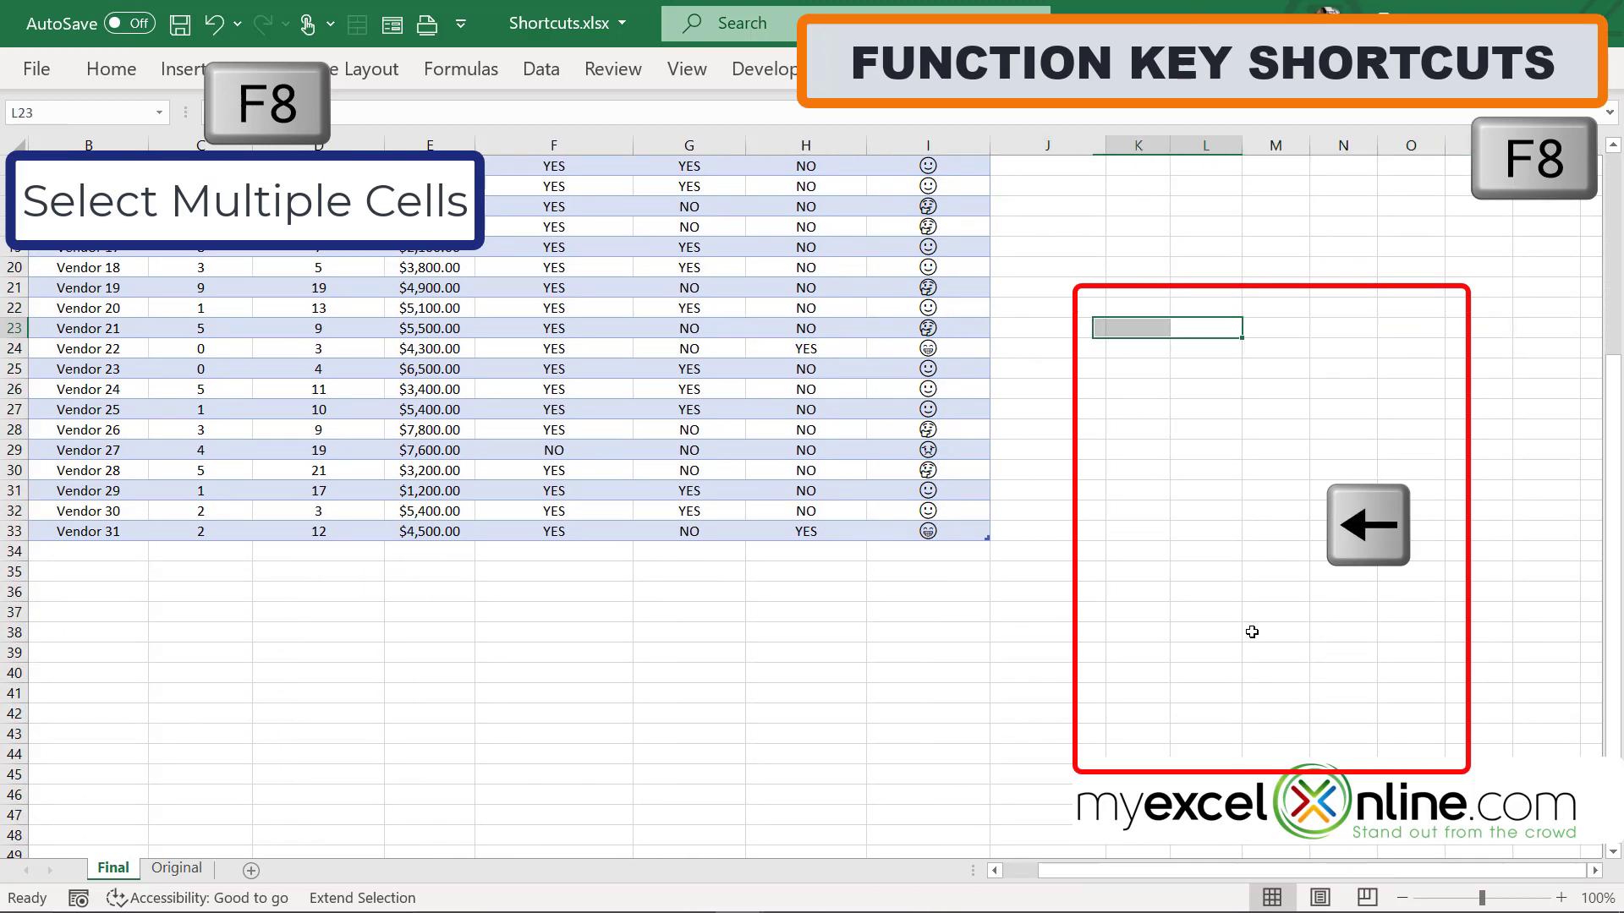
key("alt+F8")
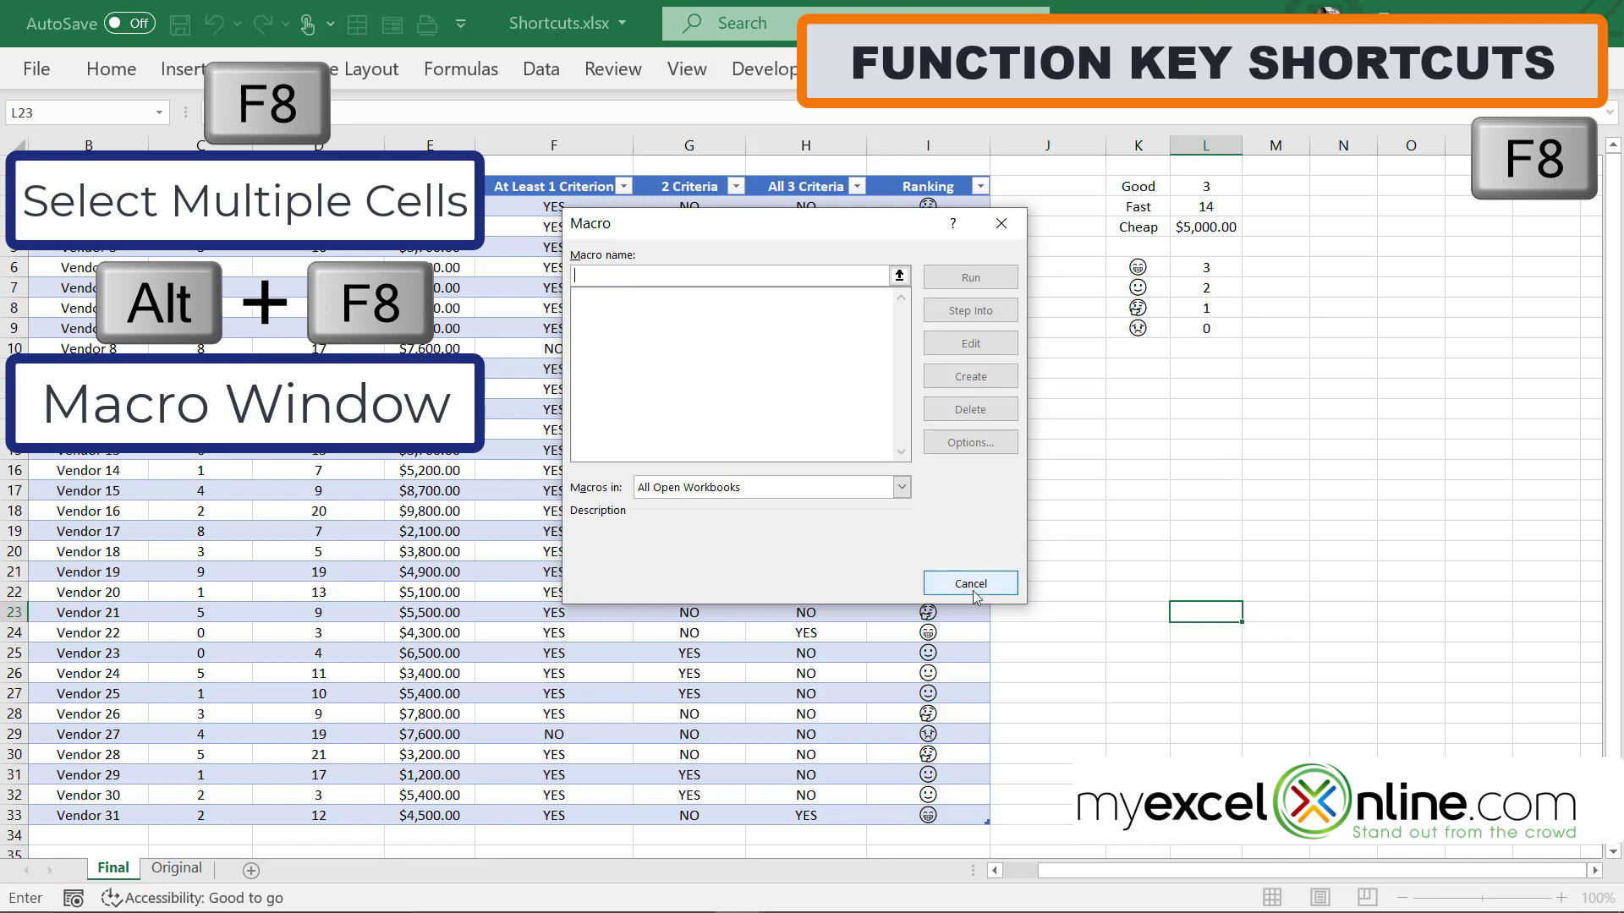
left_click(985, 585)
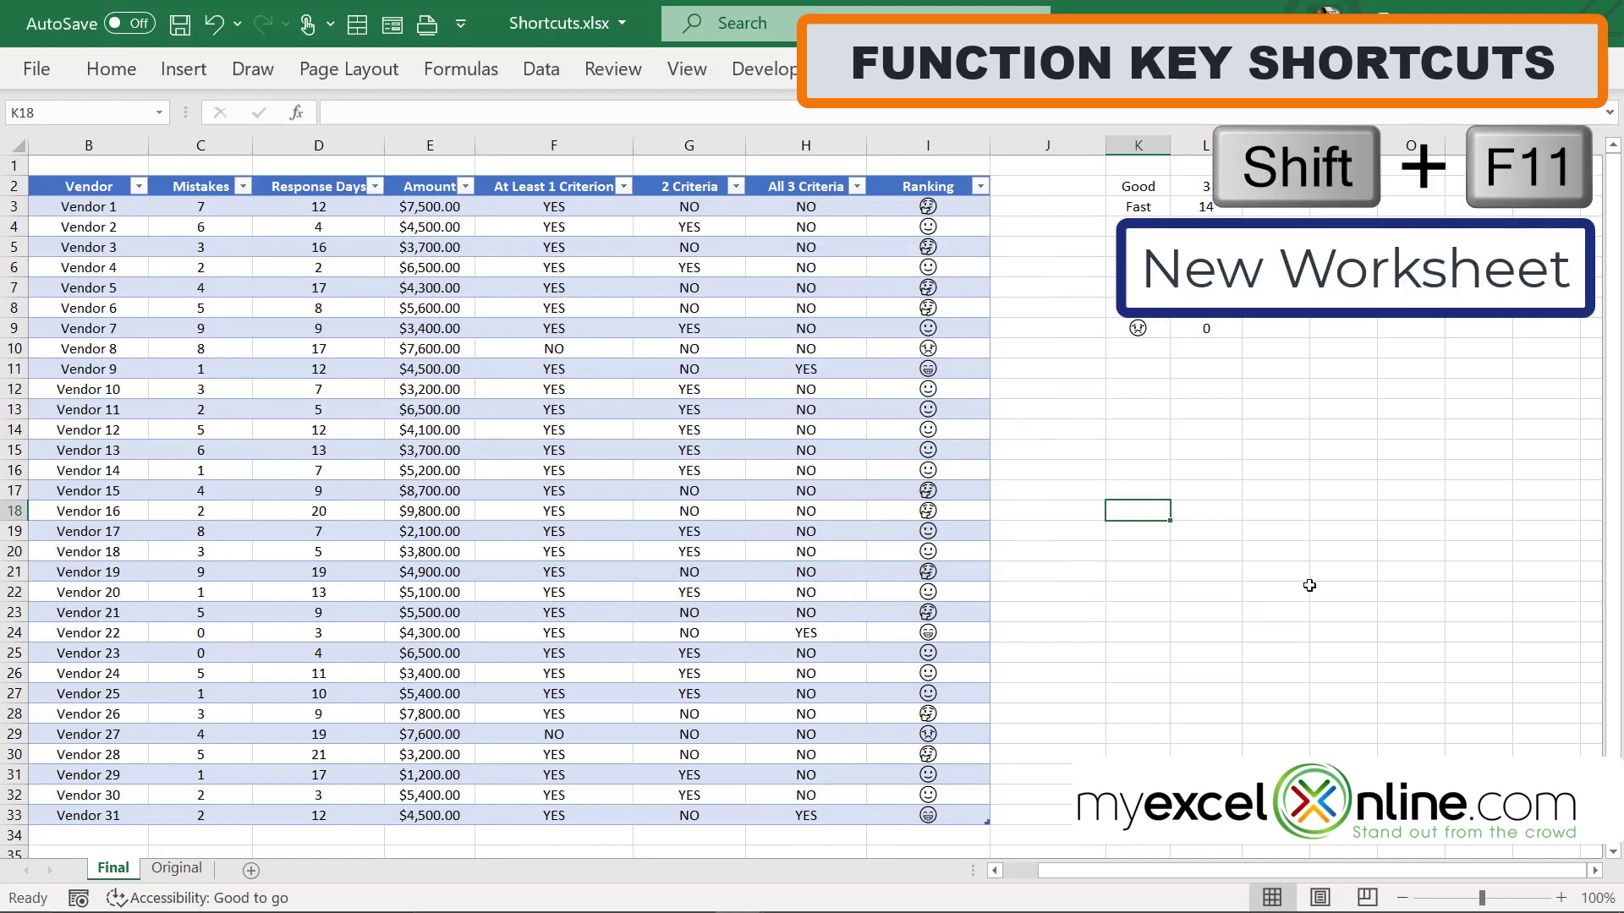
key("shift+F11")
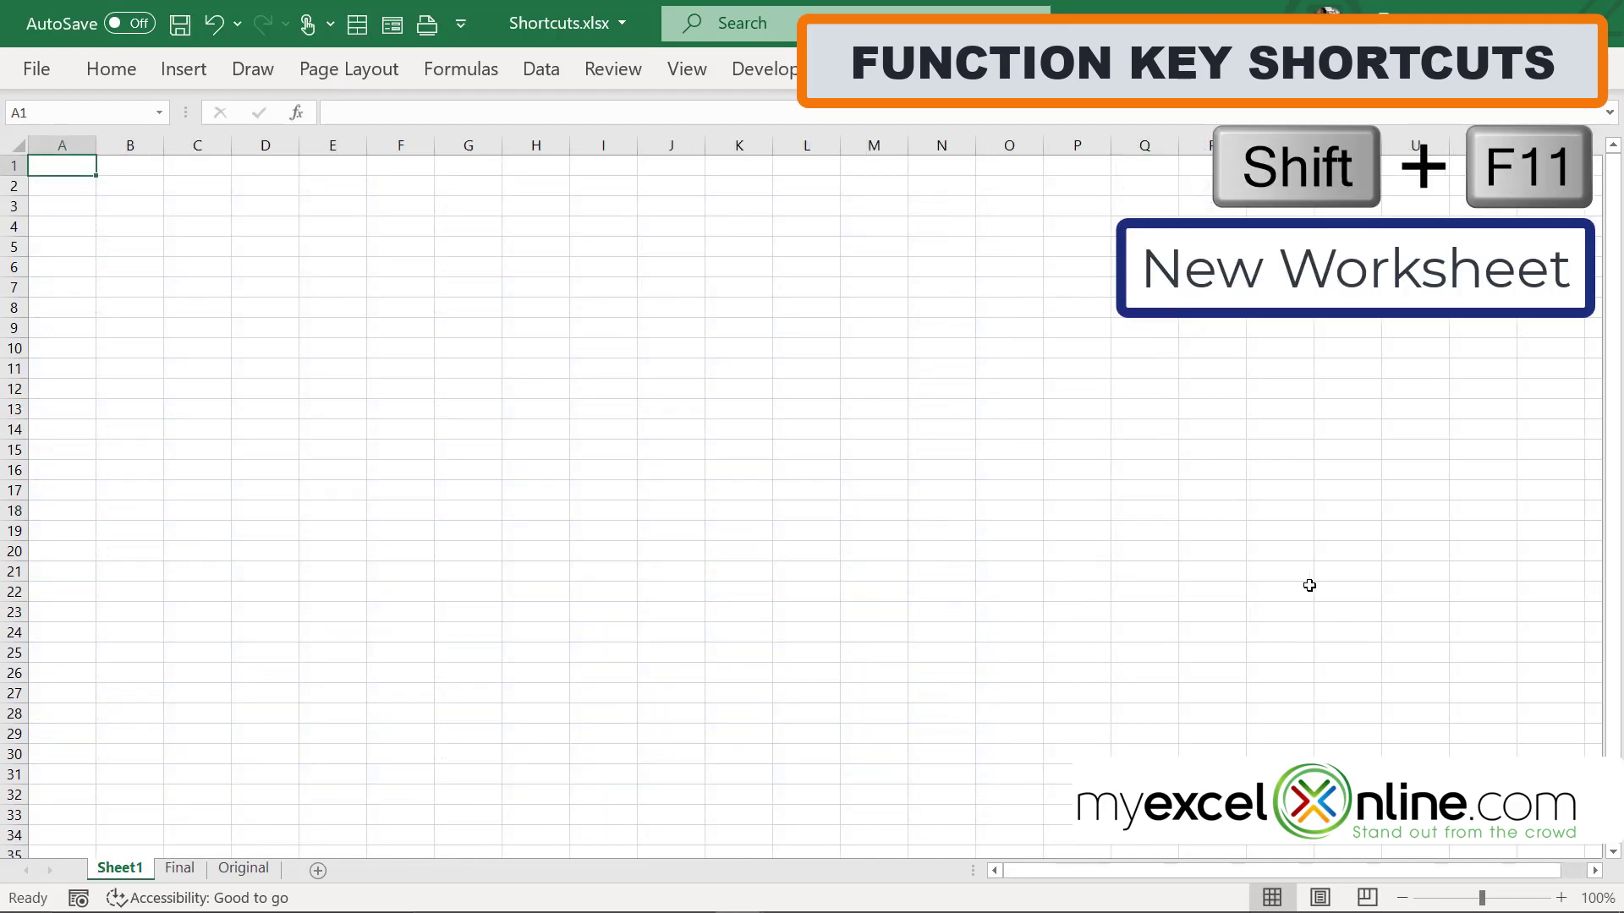
key("F12")
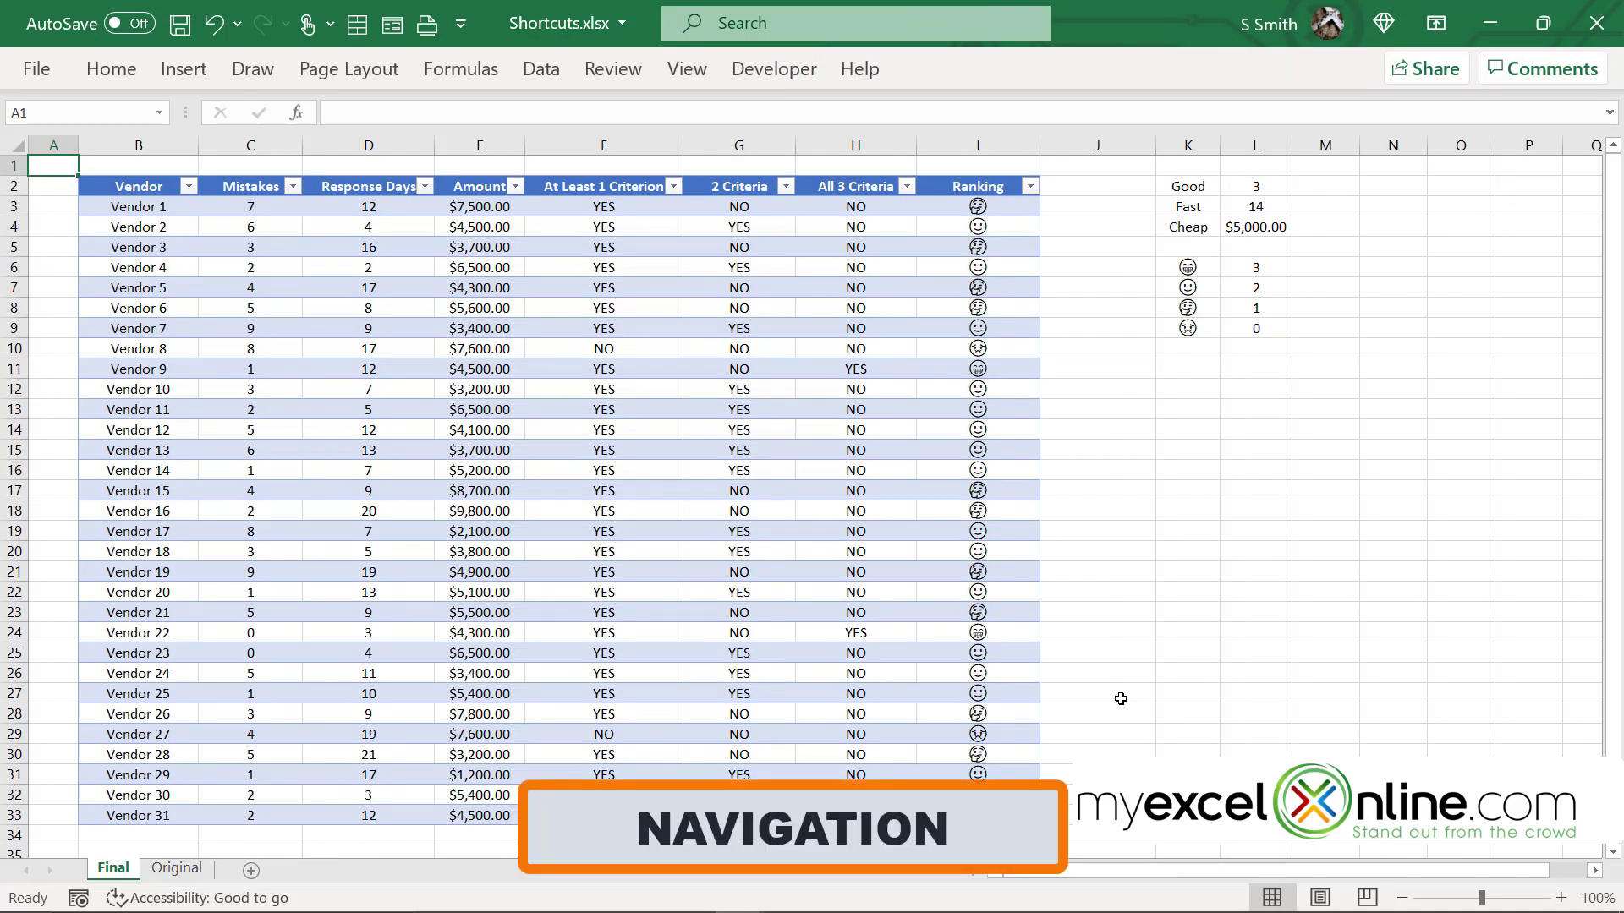
Move cell by cell from A1 to the Vendor header in B2.
key("Down")
key("Right")
key("Up")
key("Left")
key("Right")
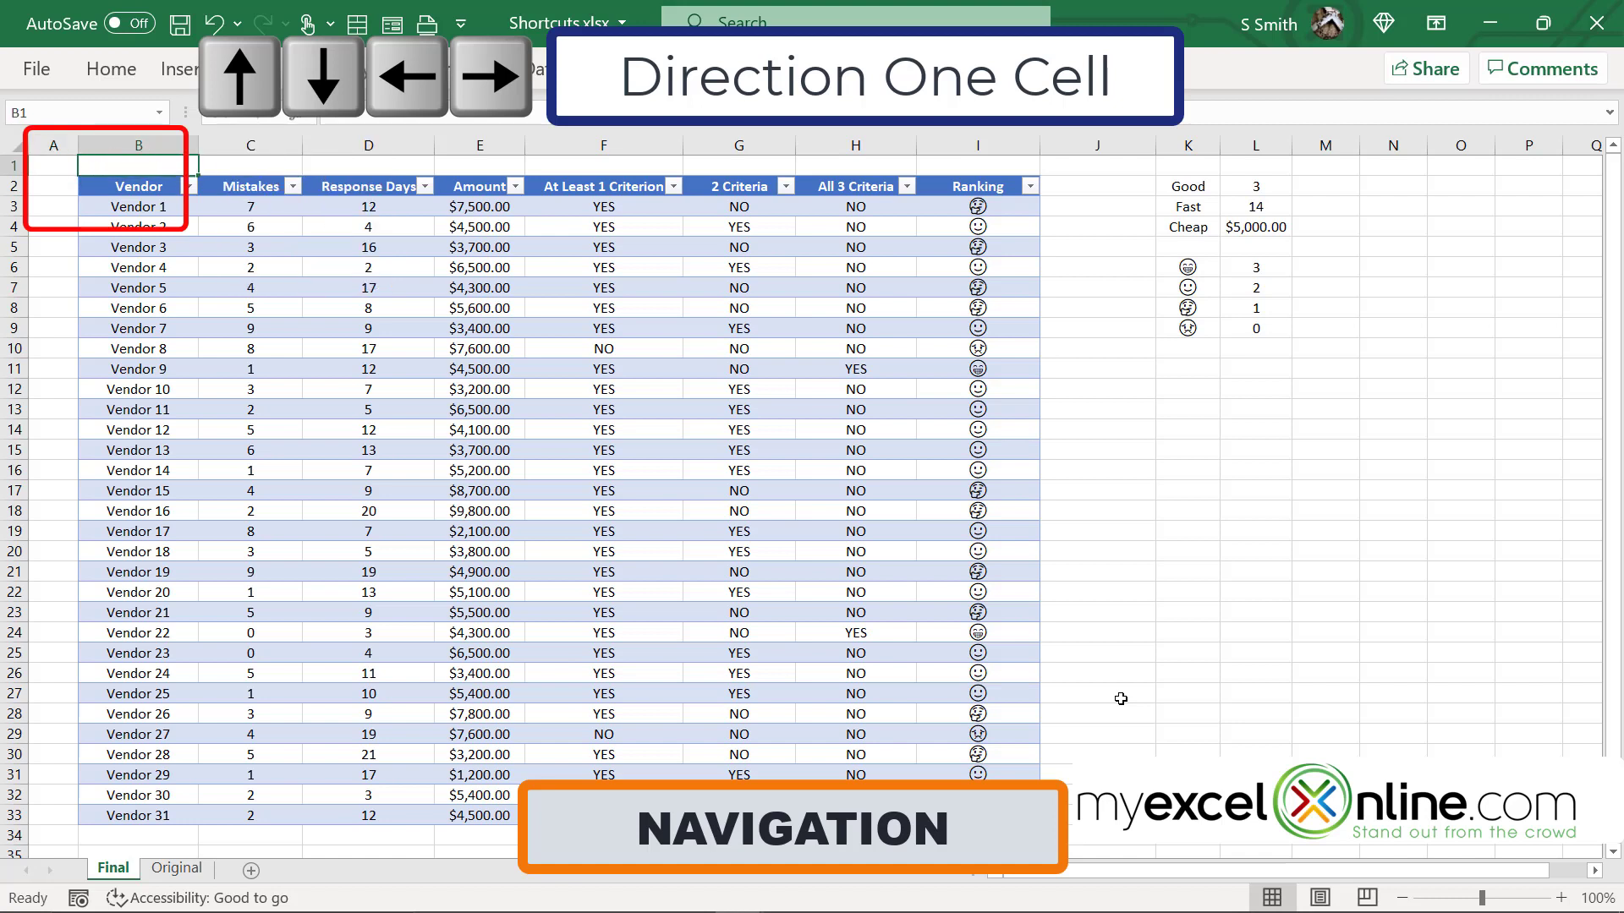
key("Down")
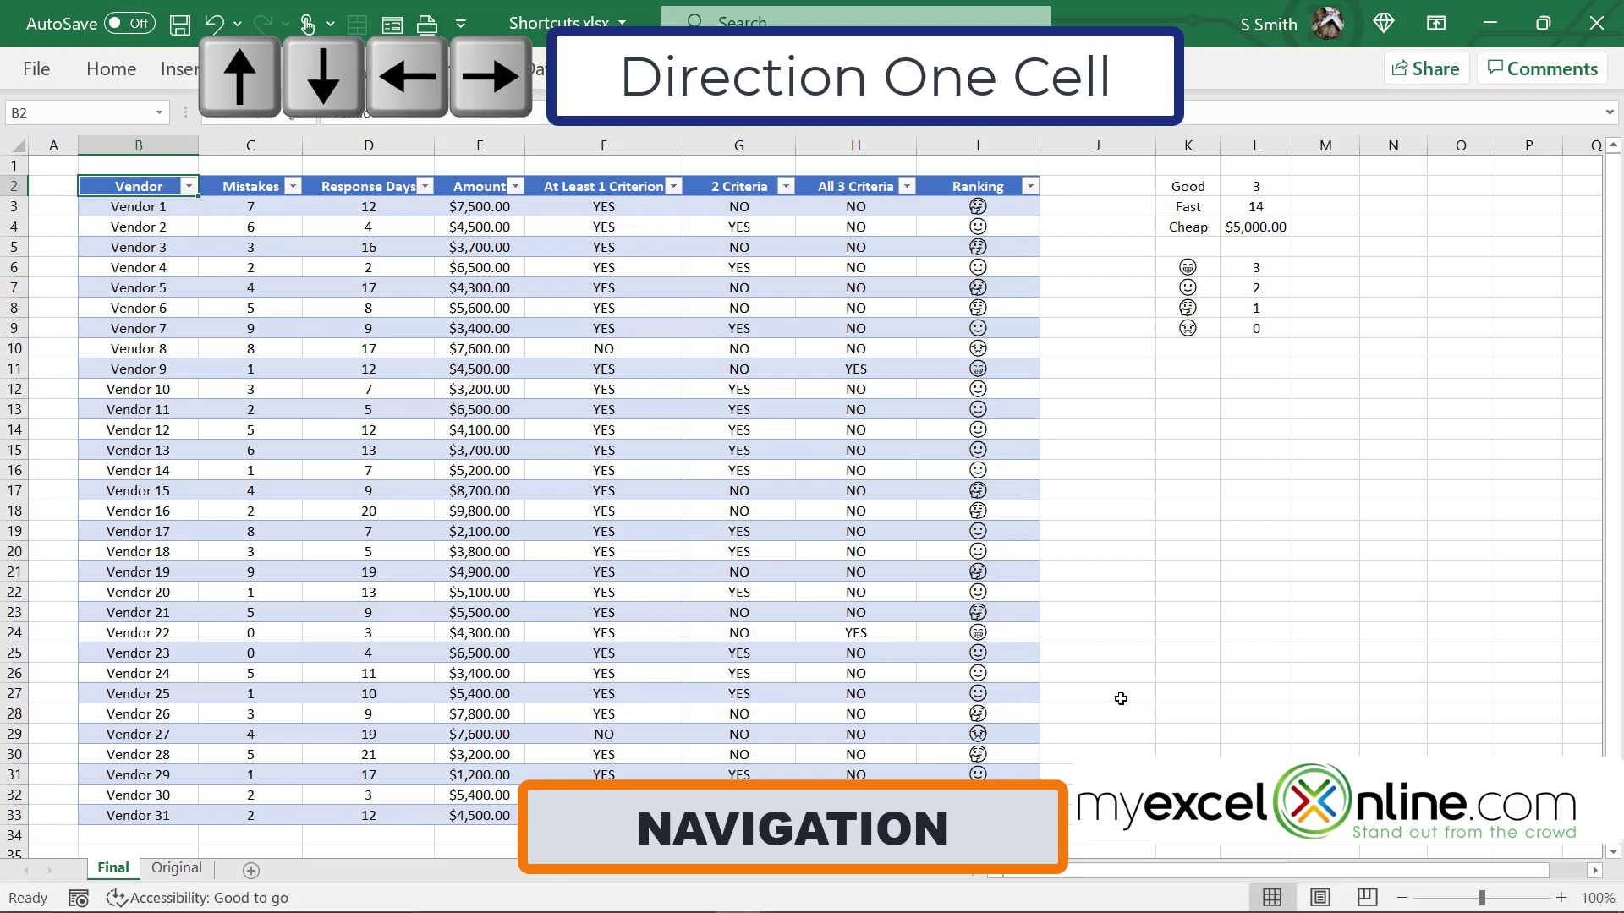
Jump to B33, the sheet's last row and column, and back to A1.
key("ctrl+Down")
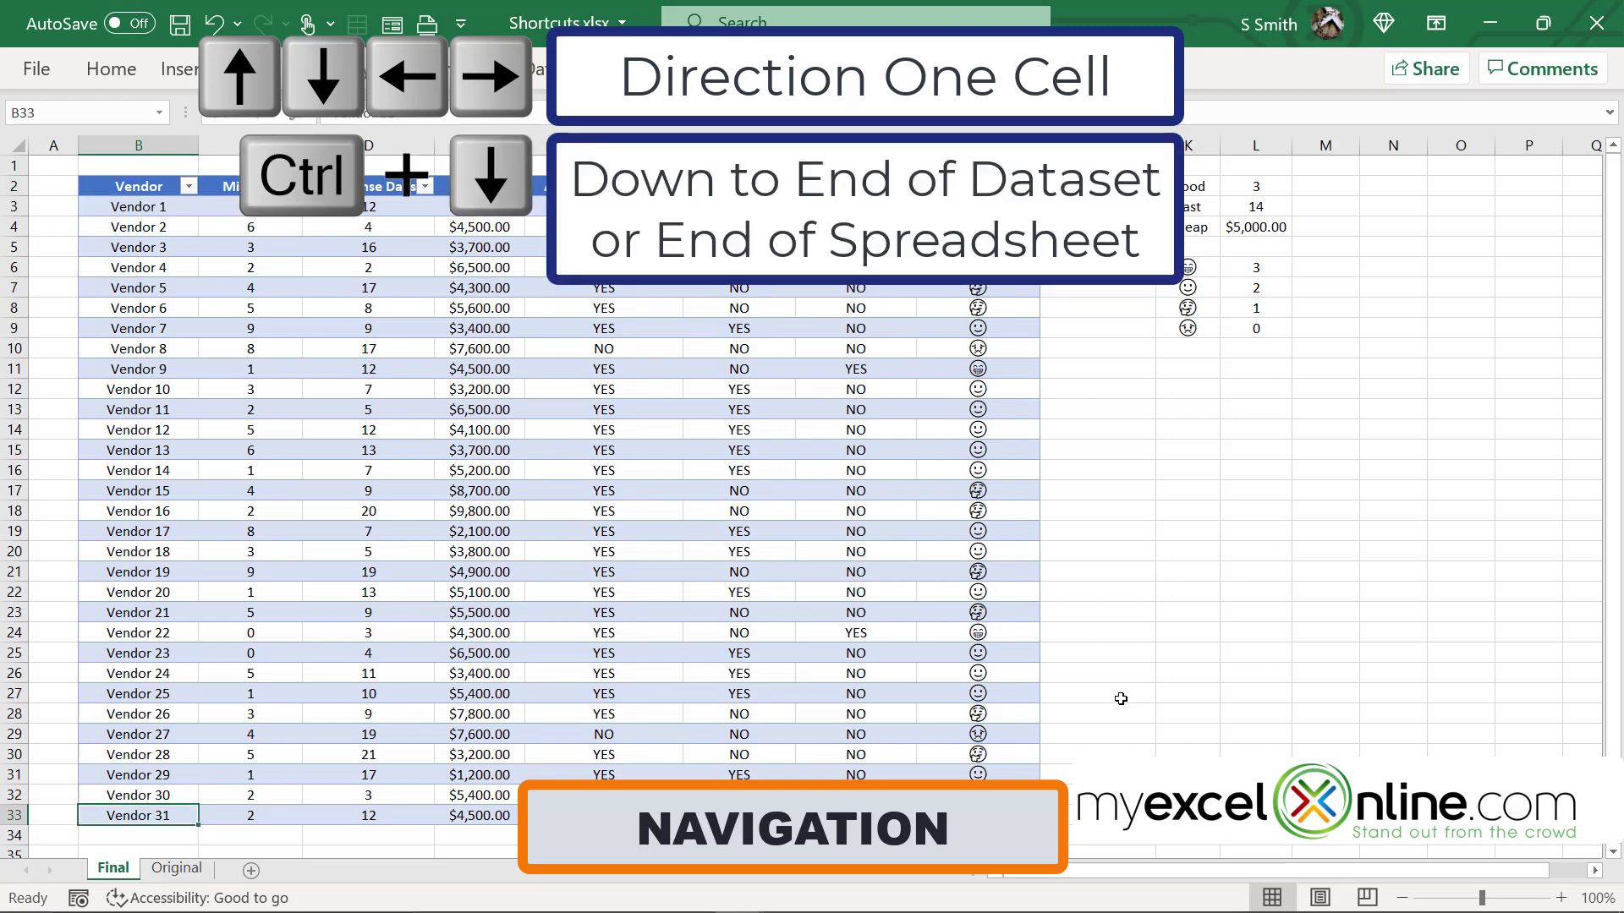
key("ctrl+Down")
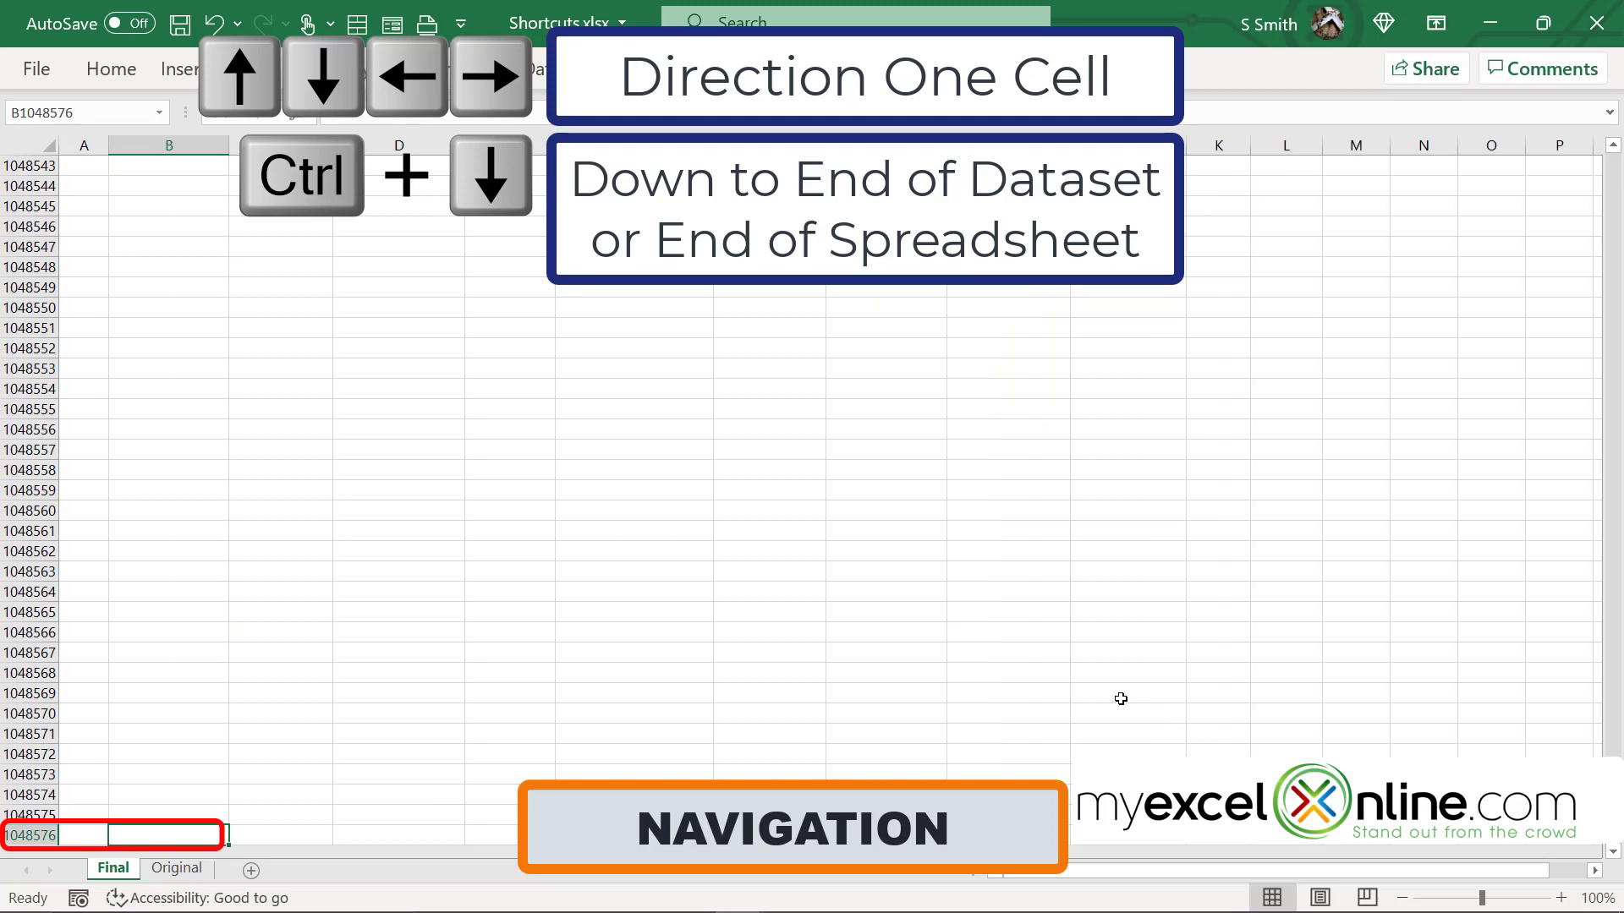
key("ctrl+Up")
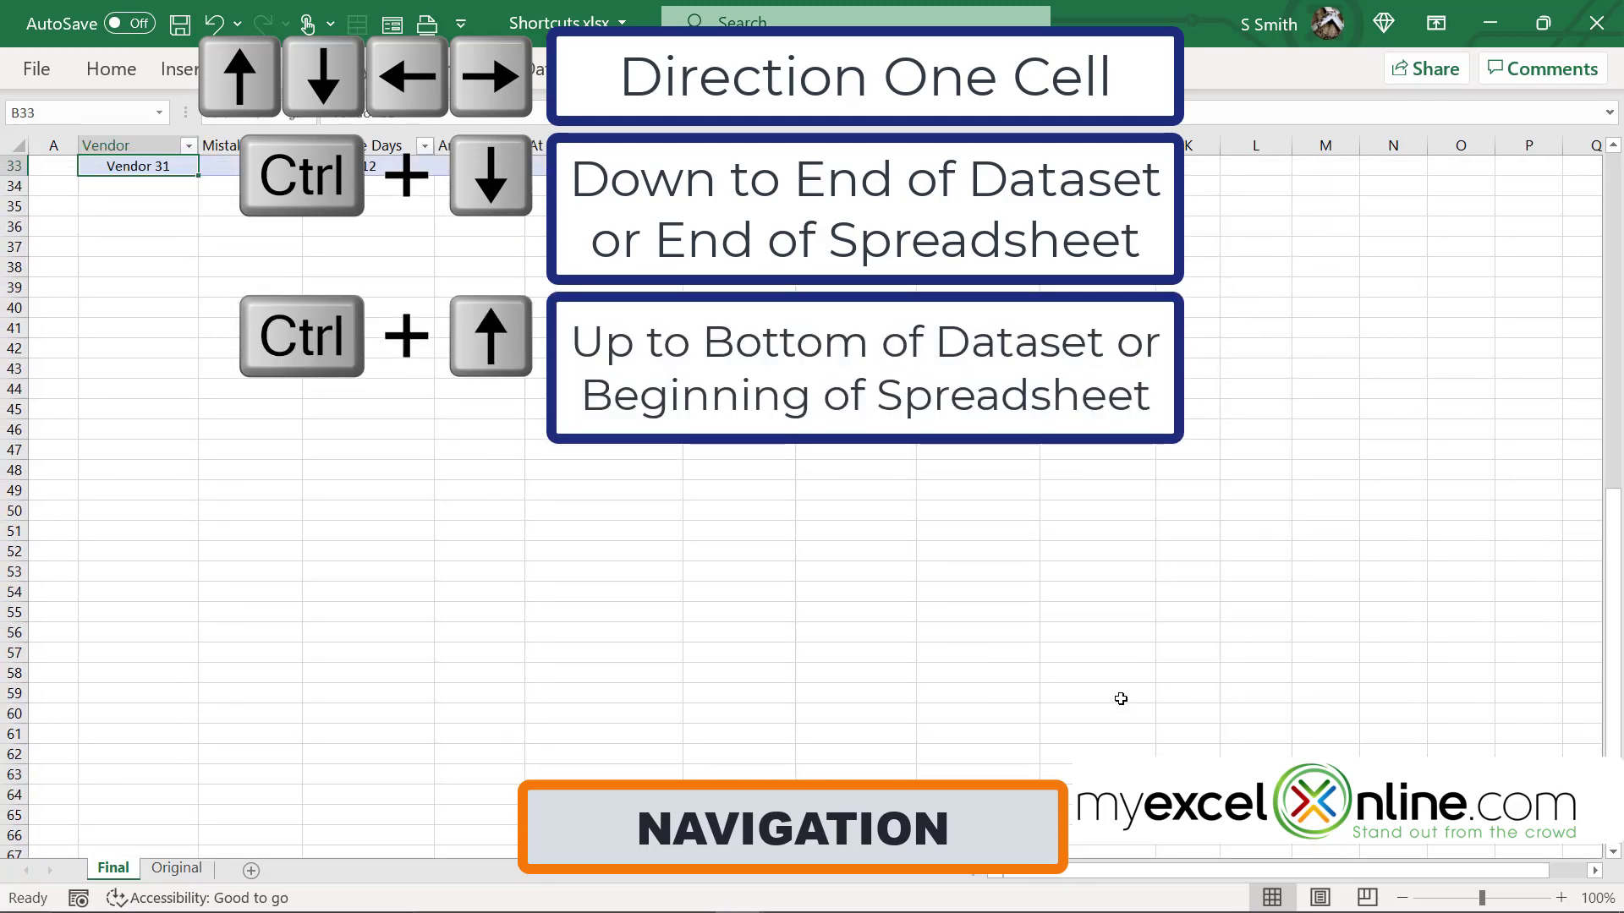
key("ctrl+Up")
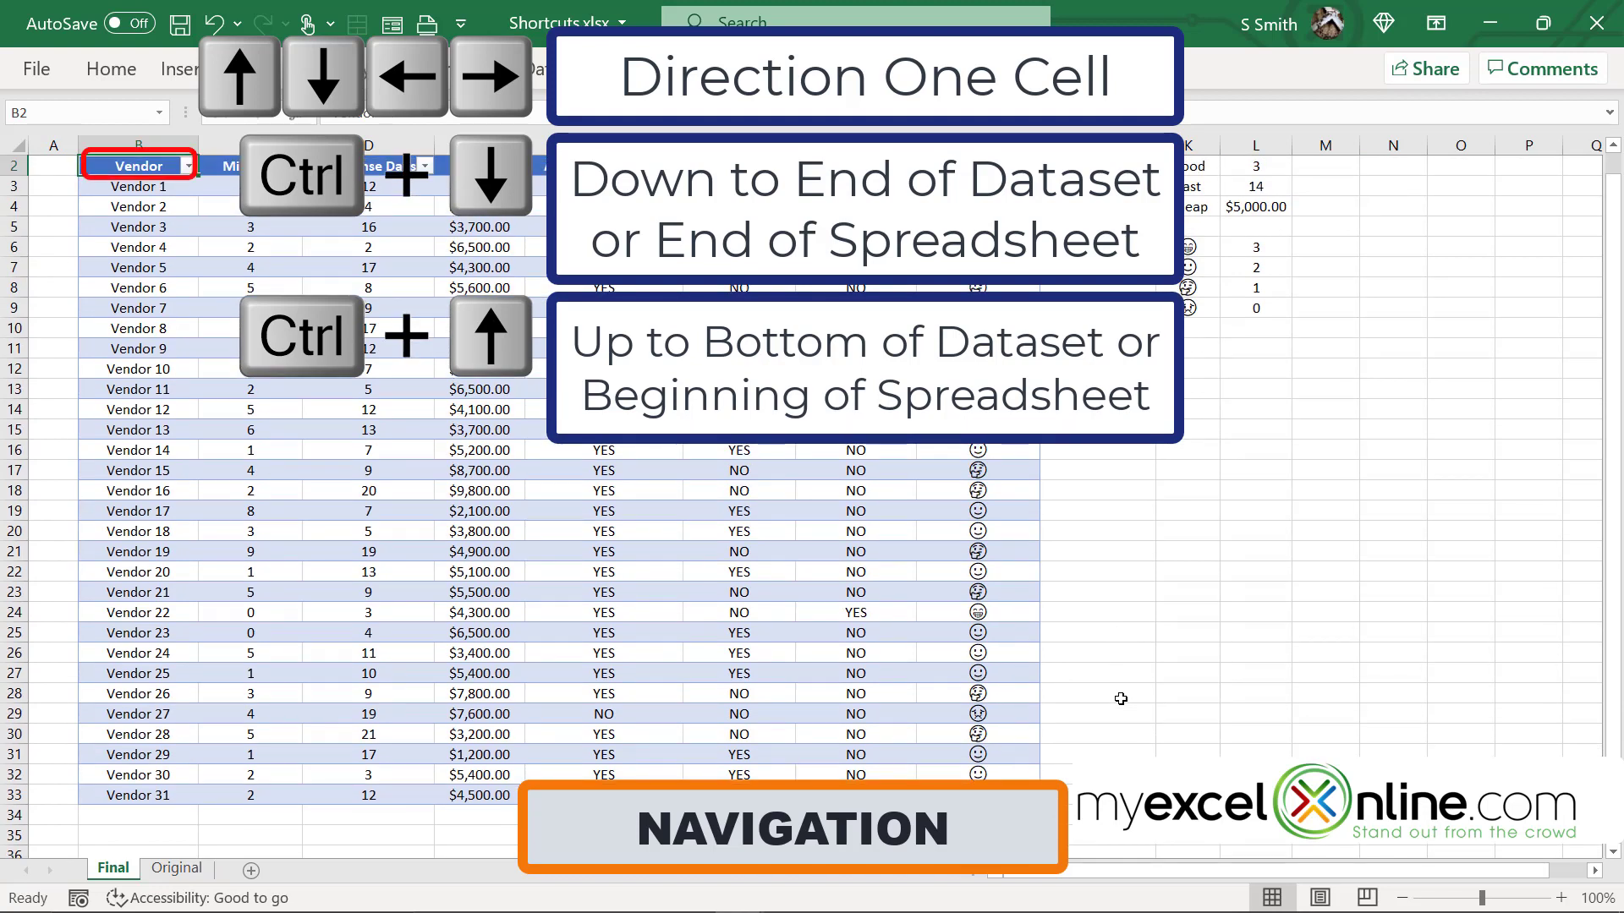
key("Up")
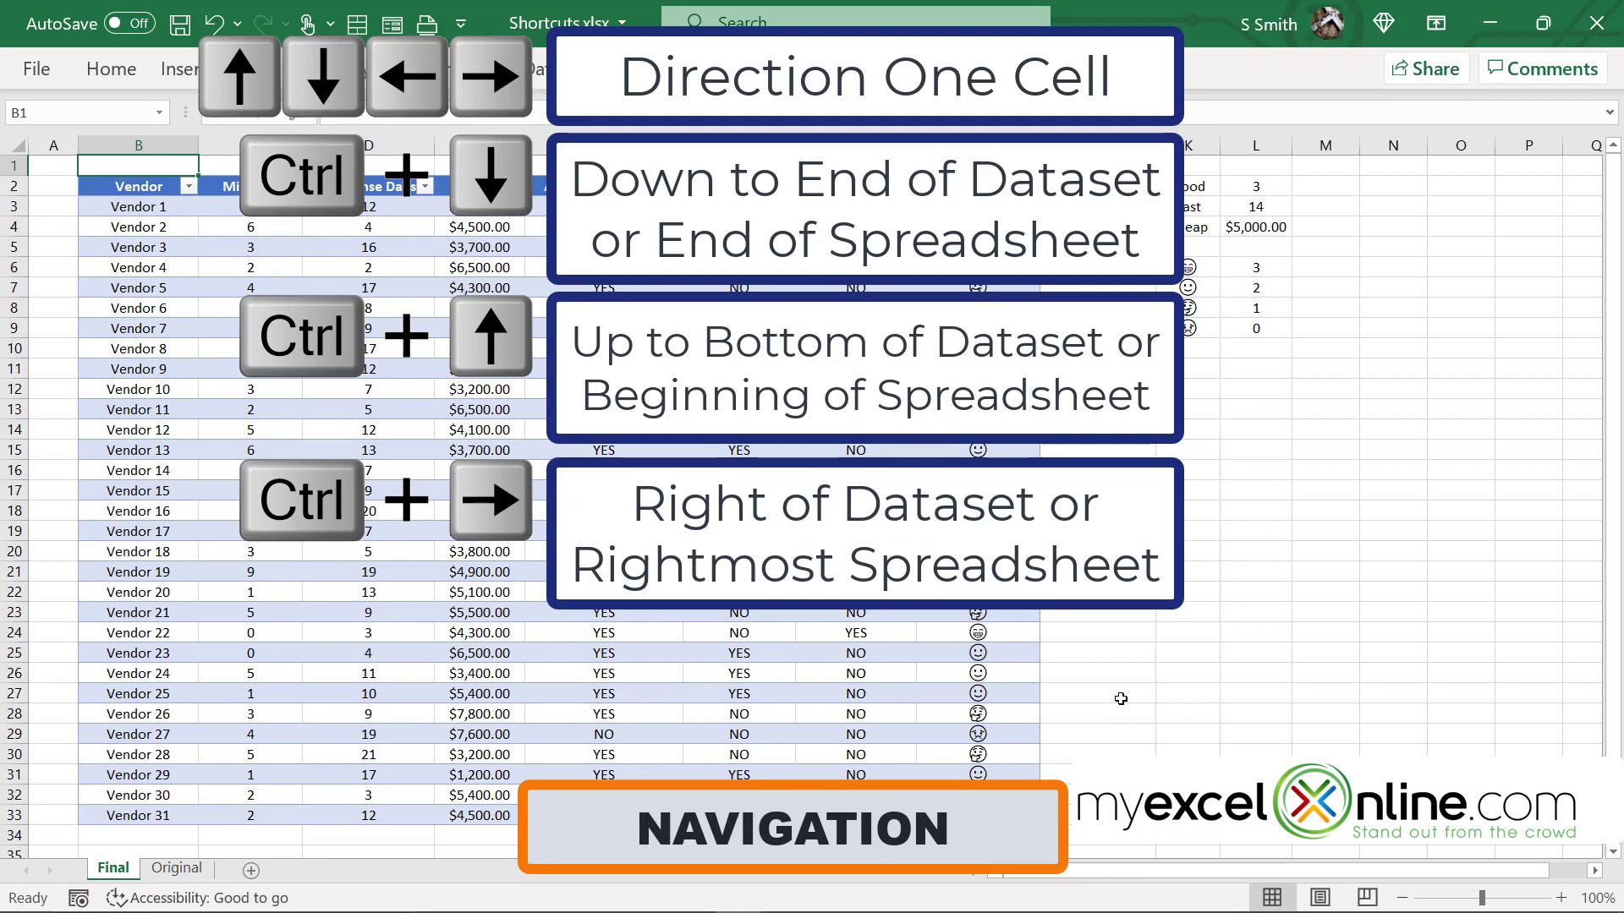
key("ctrl+Right")
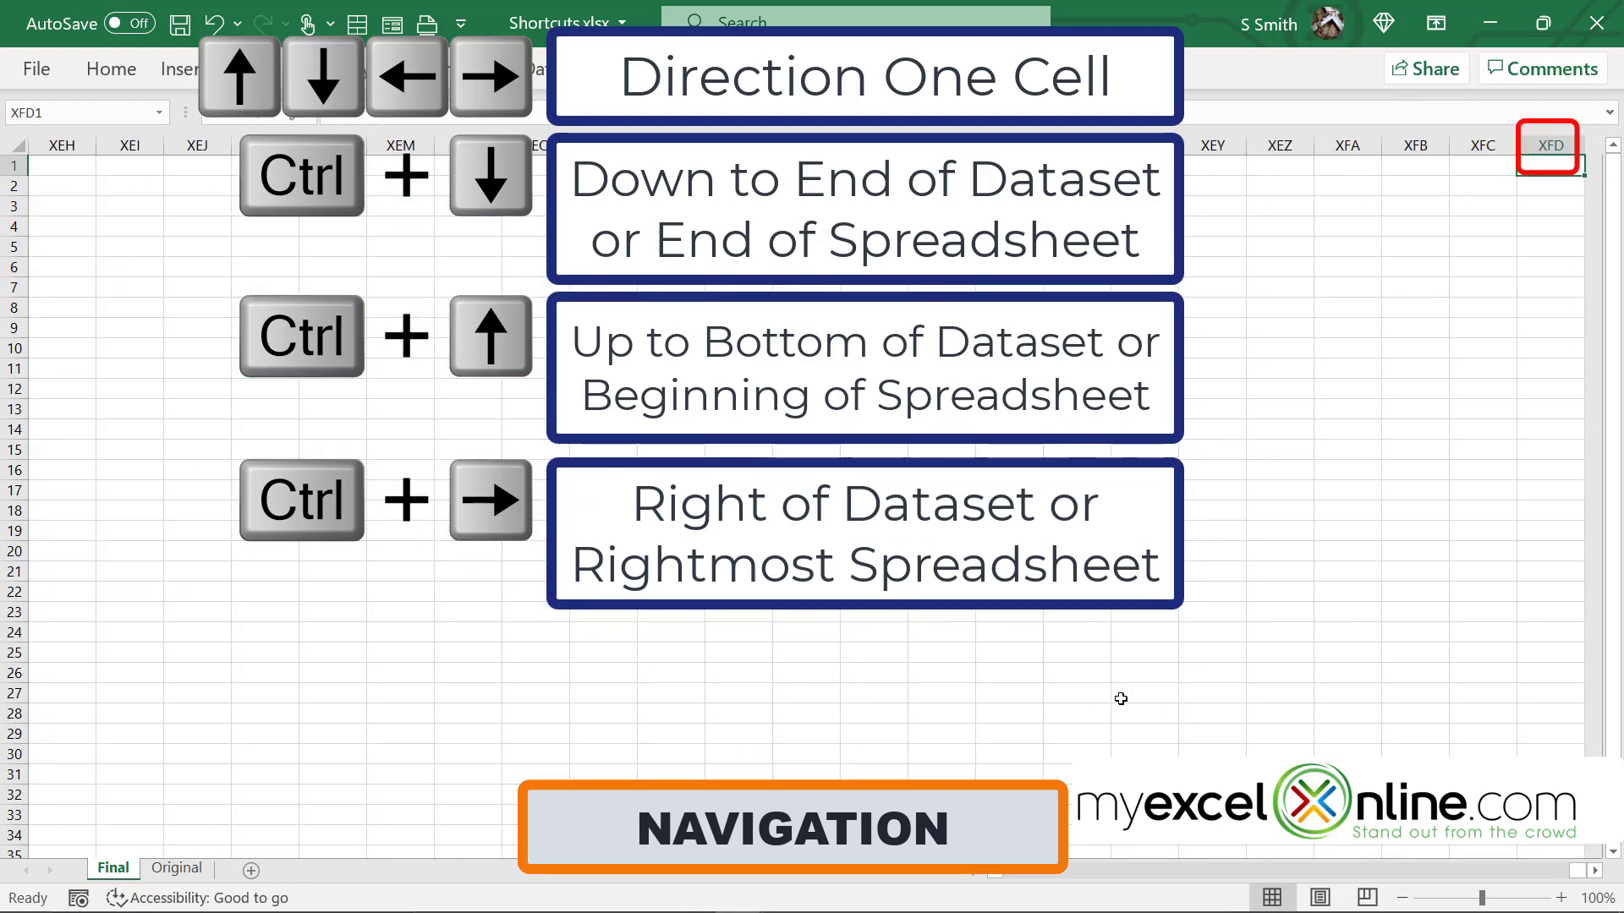
key("ctrl+Left")
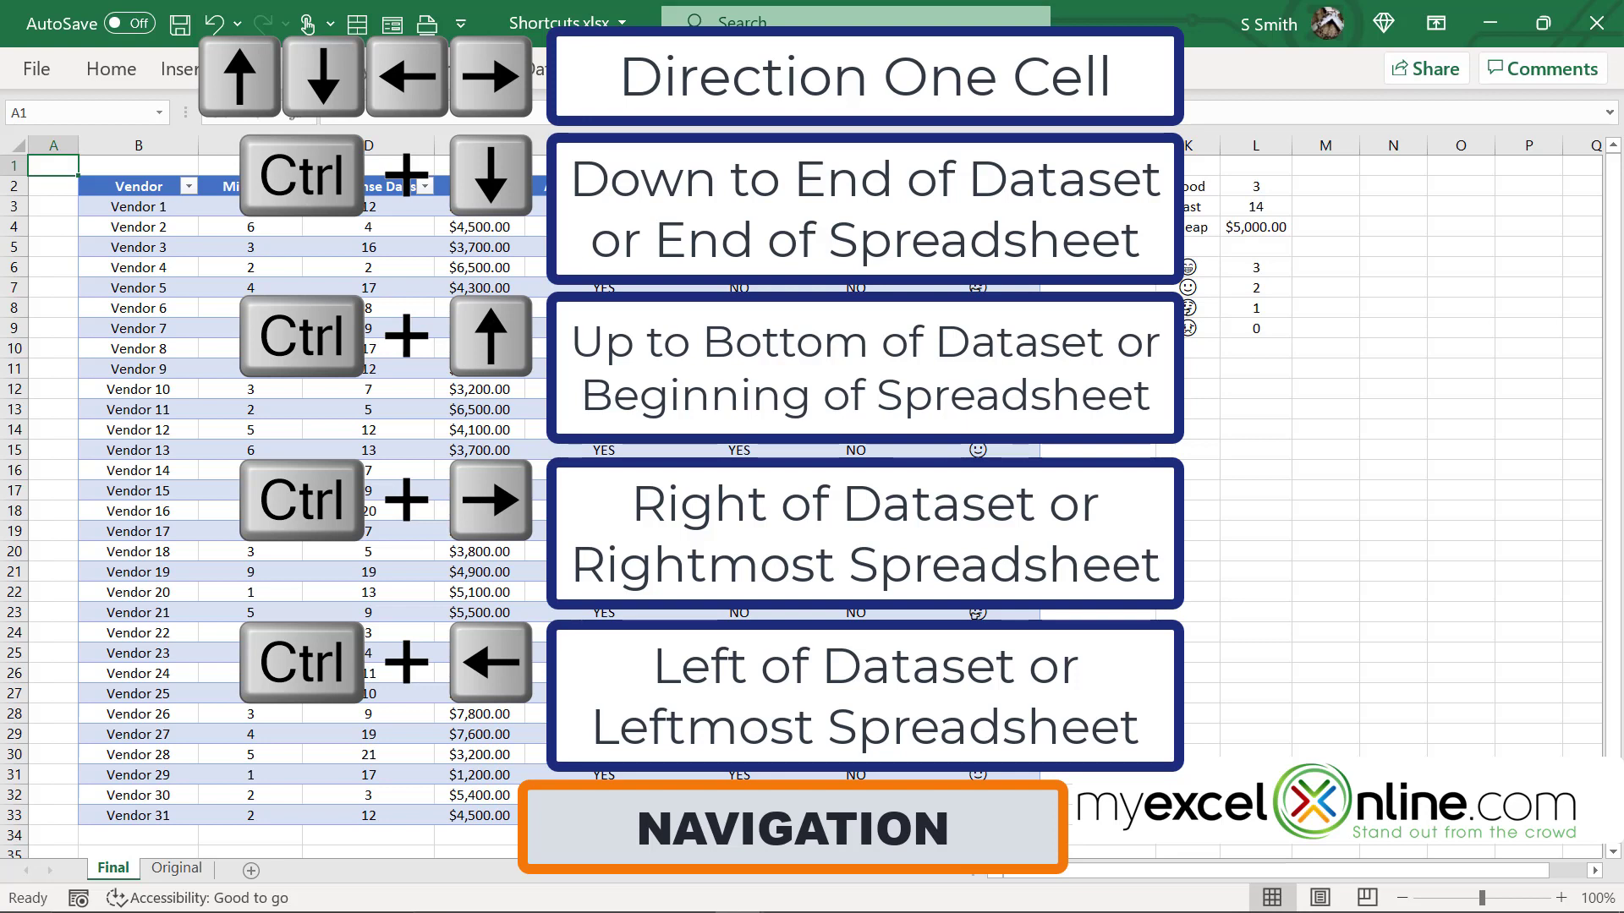
Select O25, return to A1, pick L18, and zoom the sheet back out.
left_click(1461, 652)
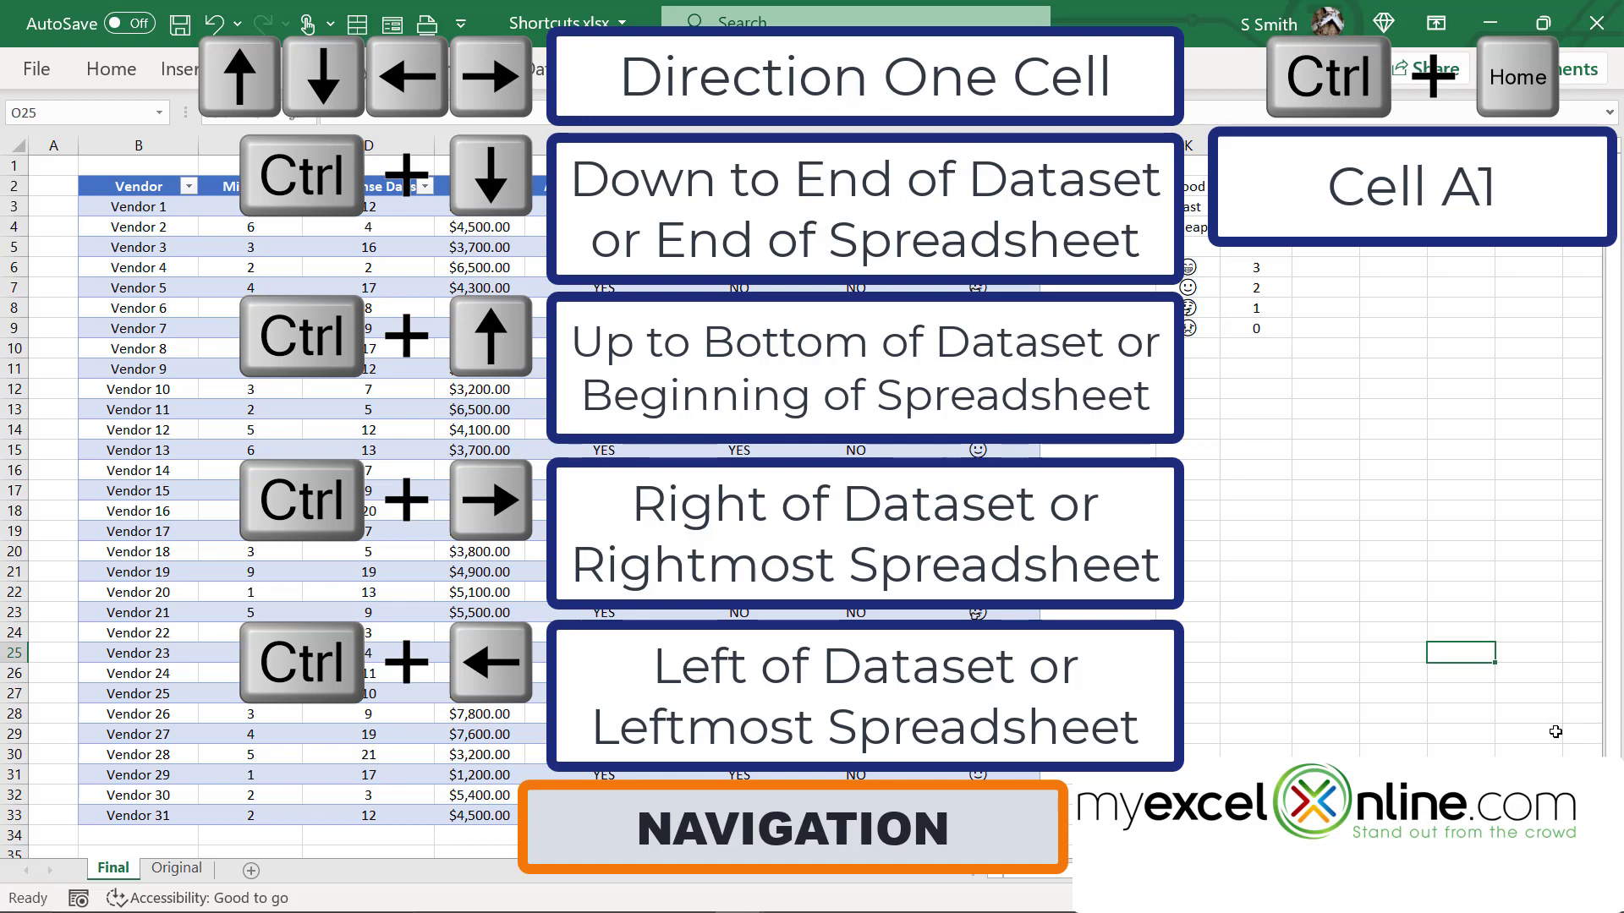
key("ctrl+Home")
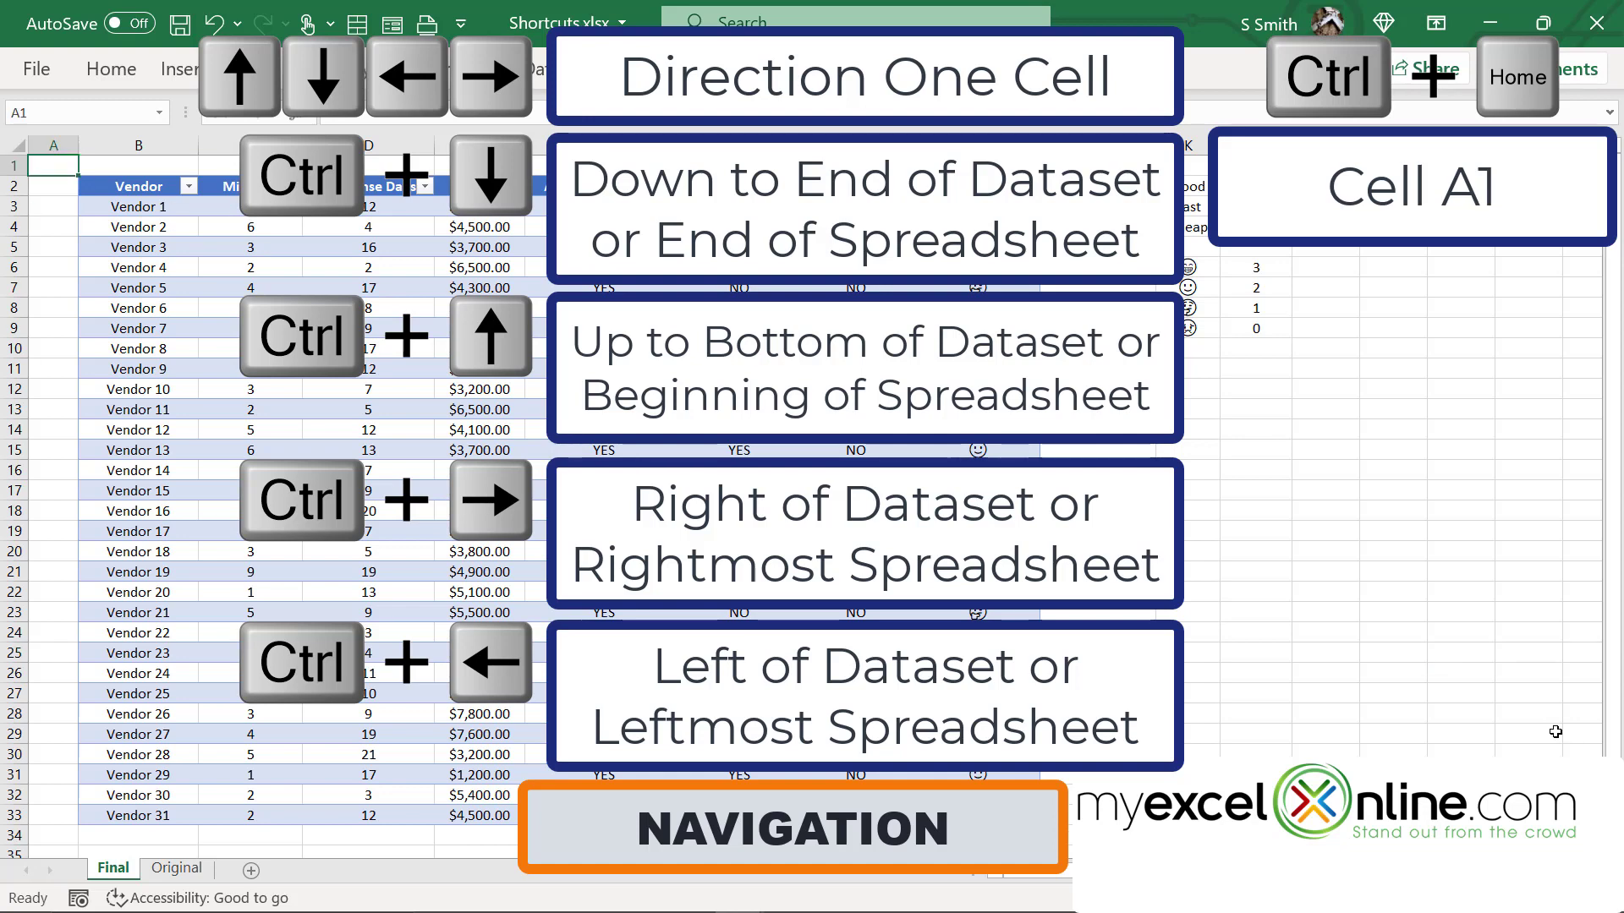
left_click(1256, 511)
scroll(1443, 514, "up", 1)
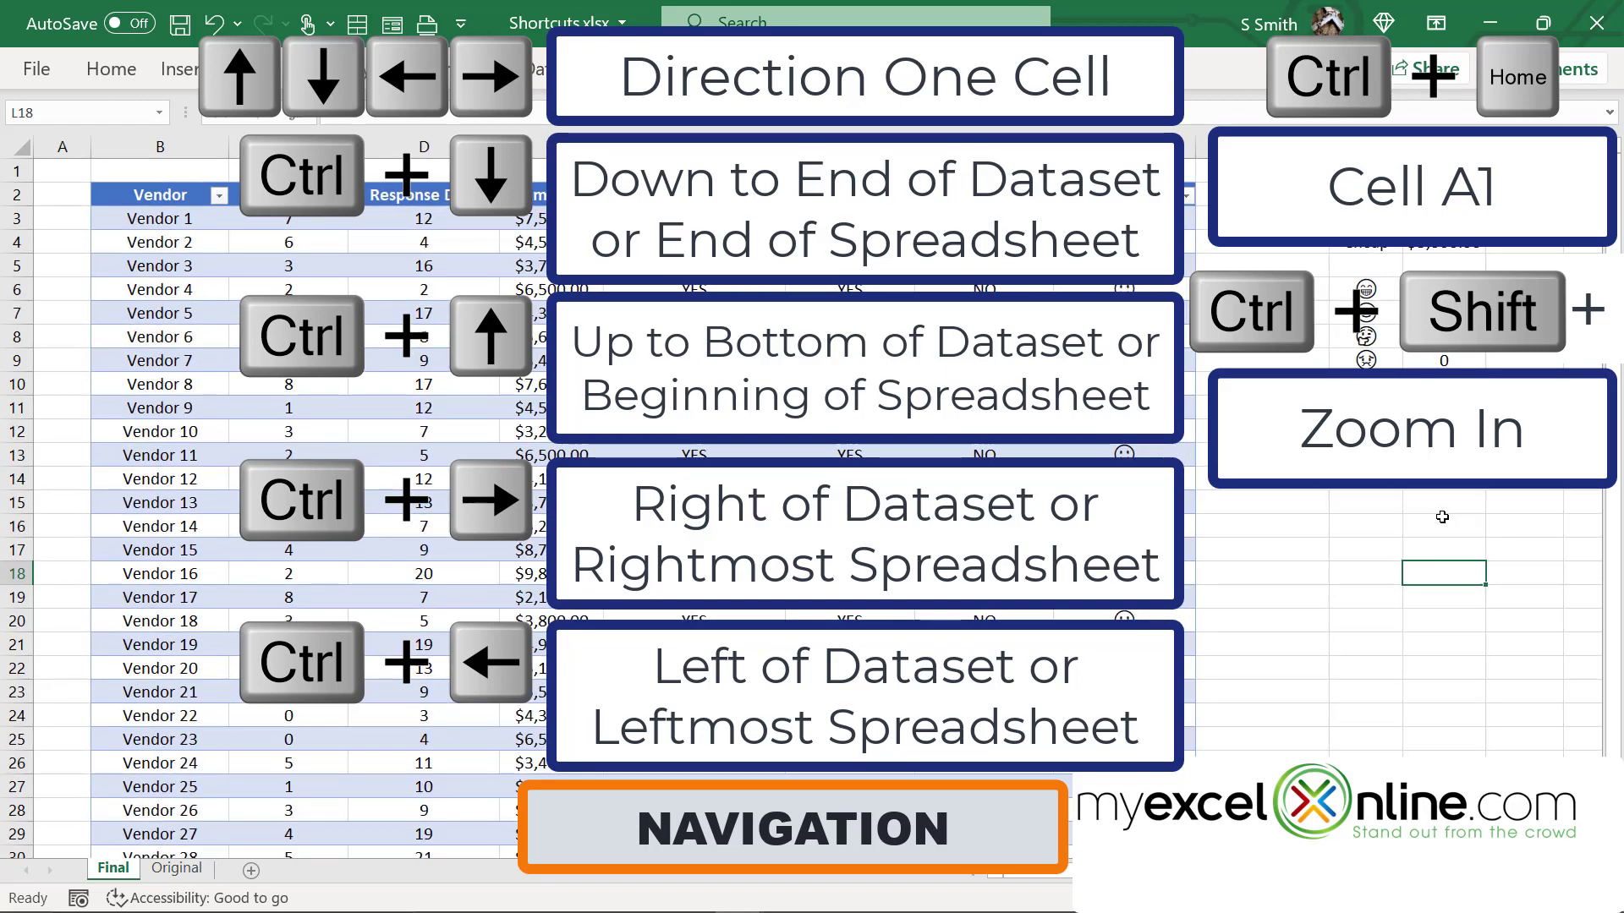
scroll(1443, 517, "up", 1)
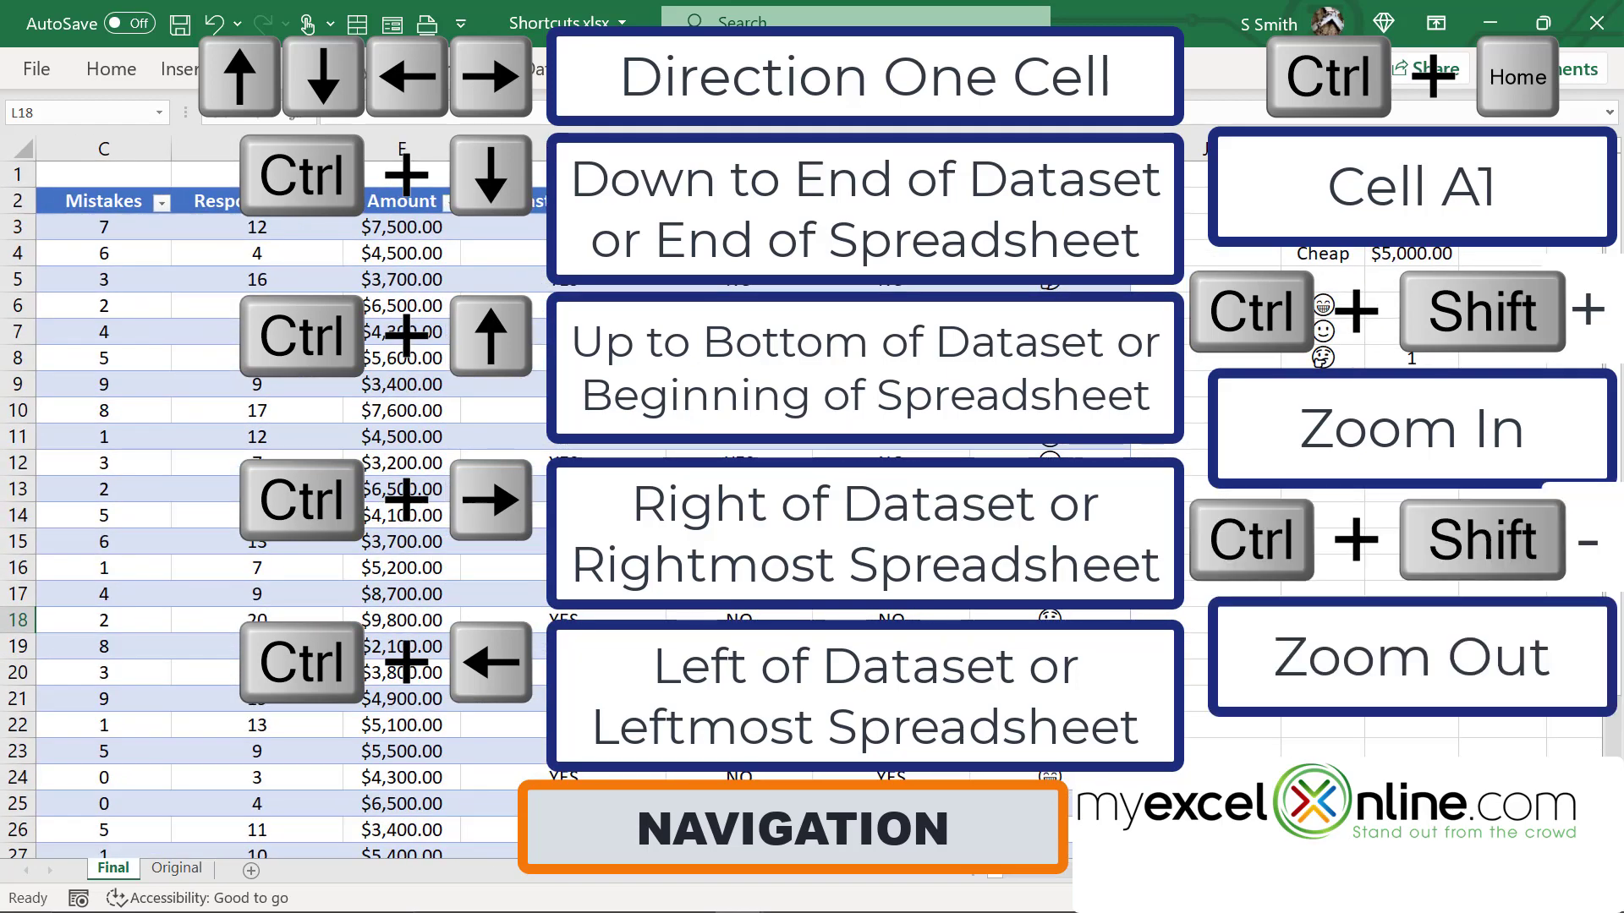
key("ctrl+shift+minus")
key("ctrl+shift+minus")
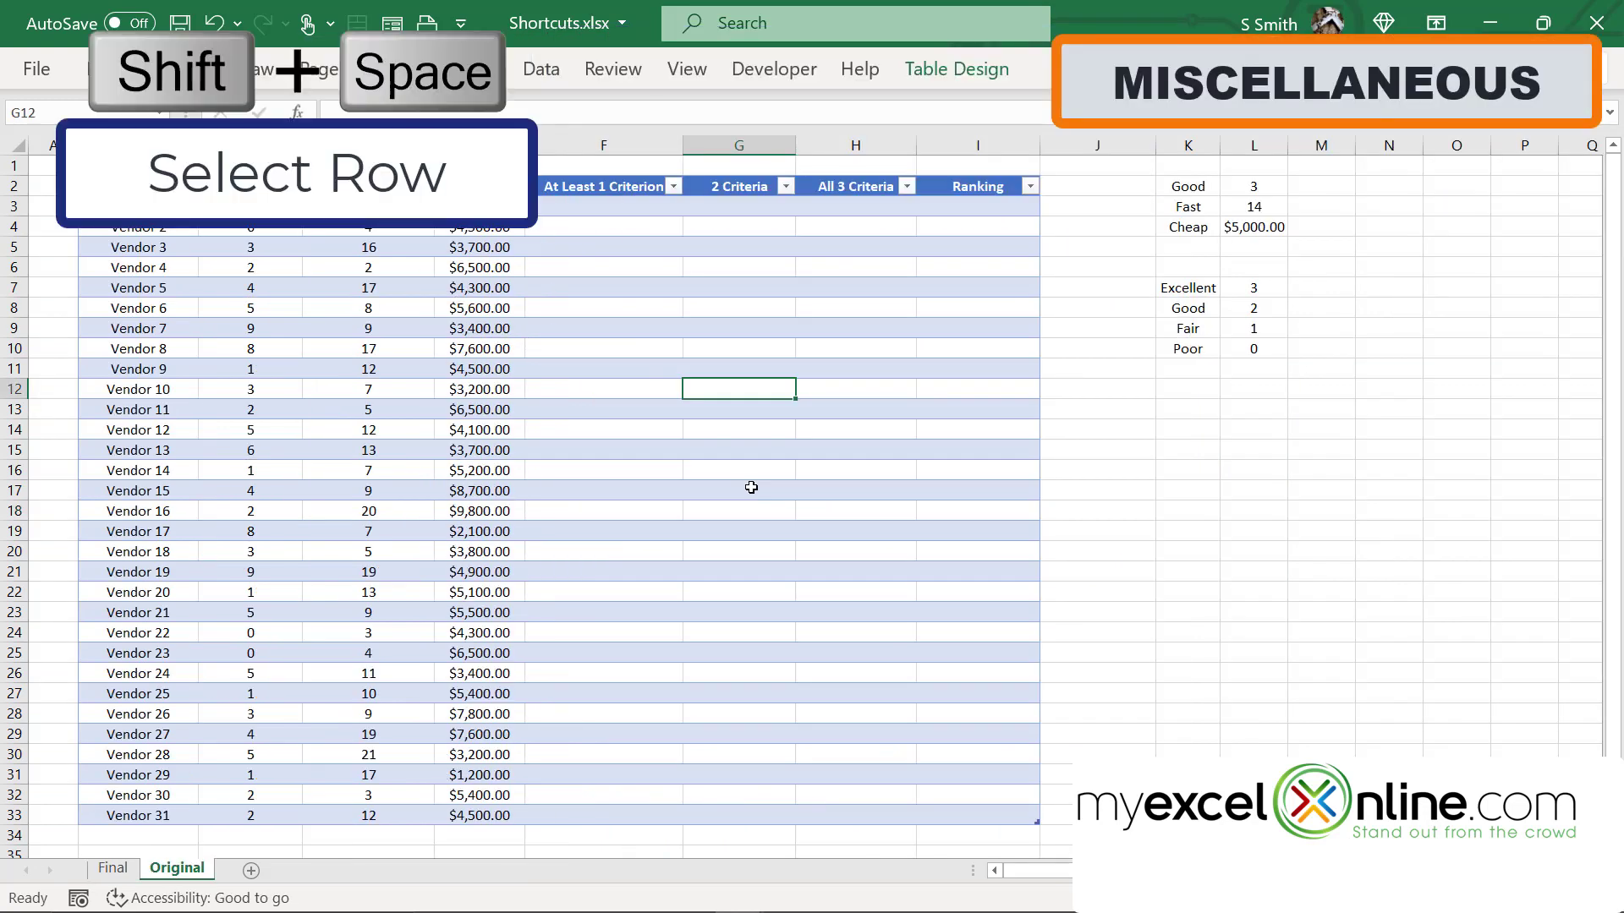
Select table row 12, then the At Least 1 Criterion column.
key("shift+space")
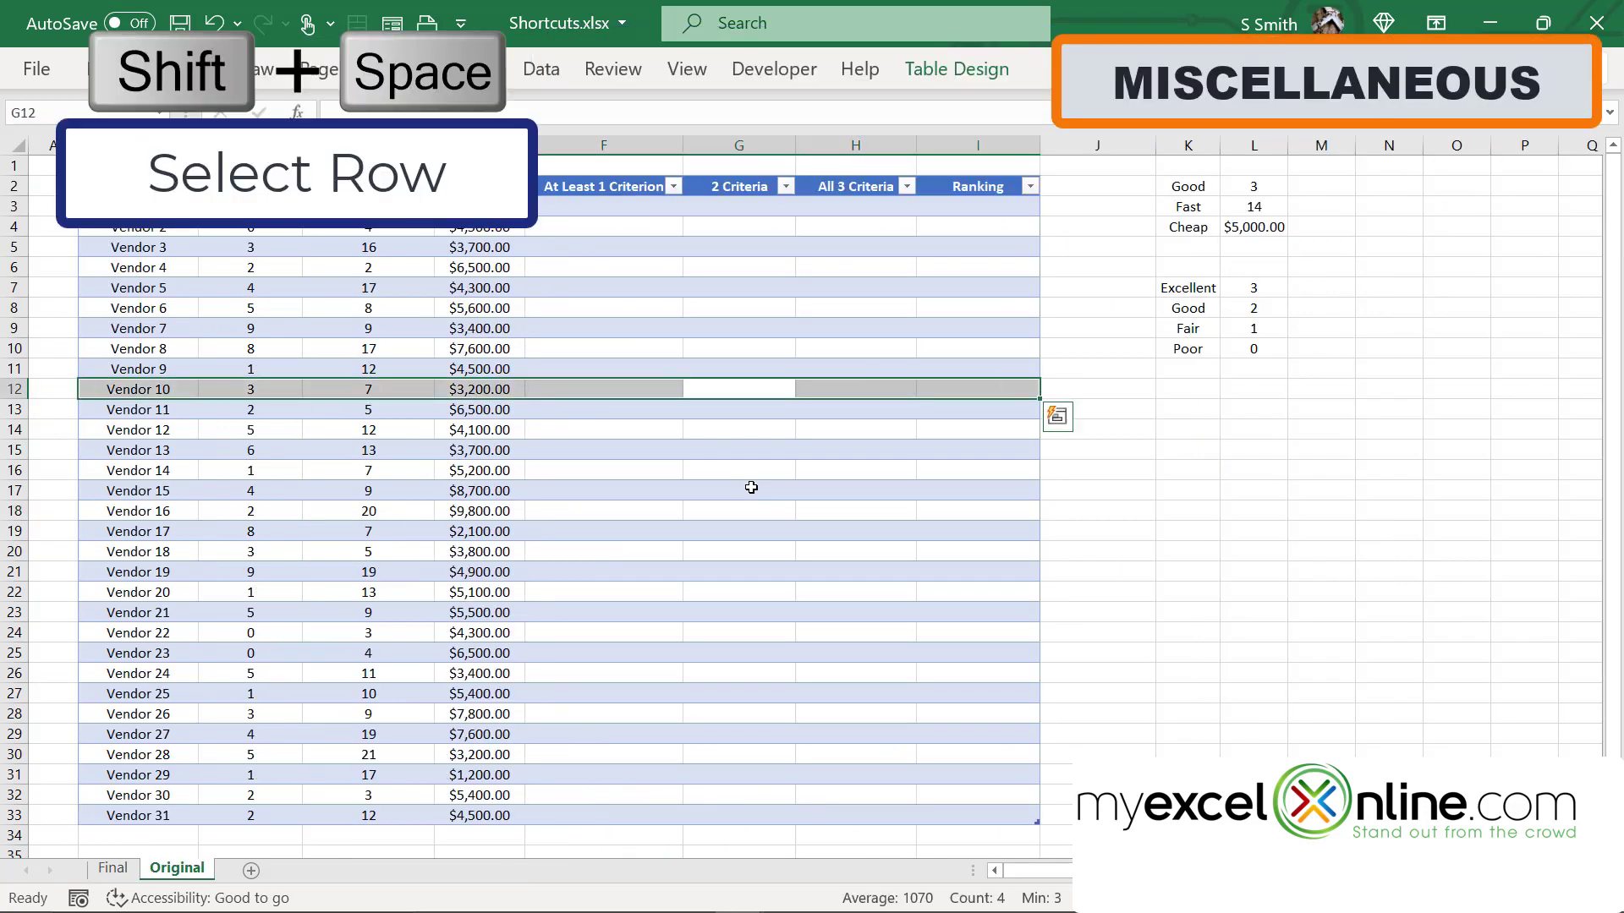
left_click(614, 282)
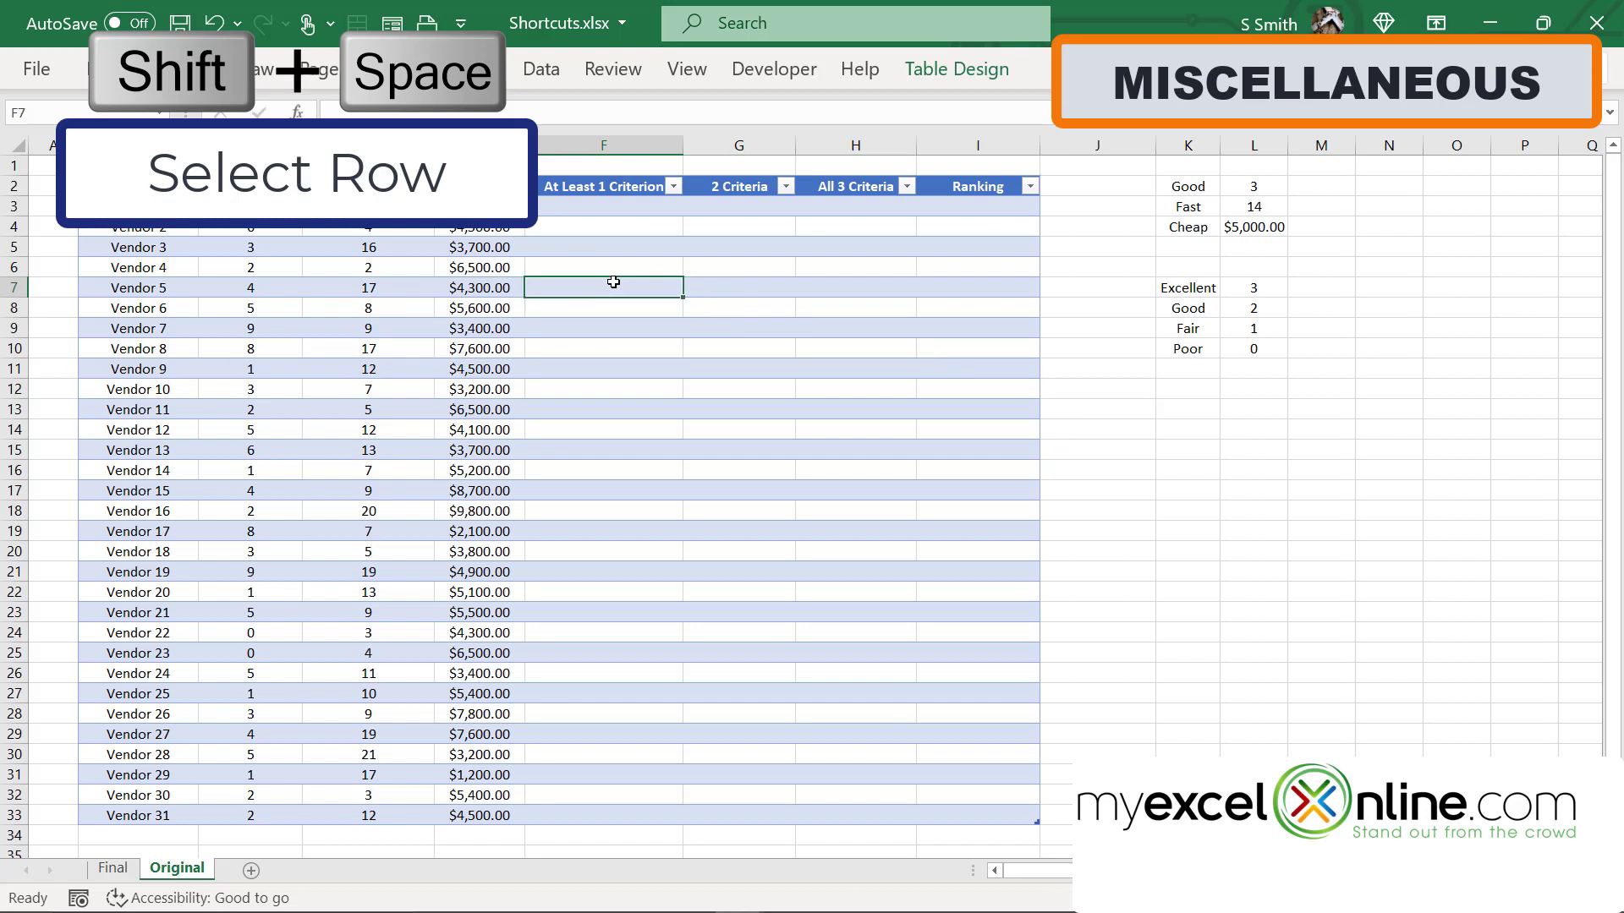
key("ctrl+space")
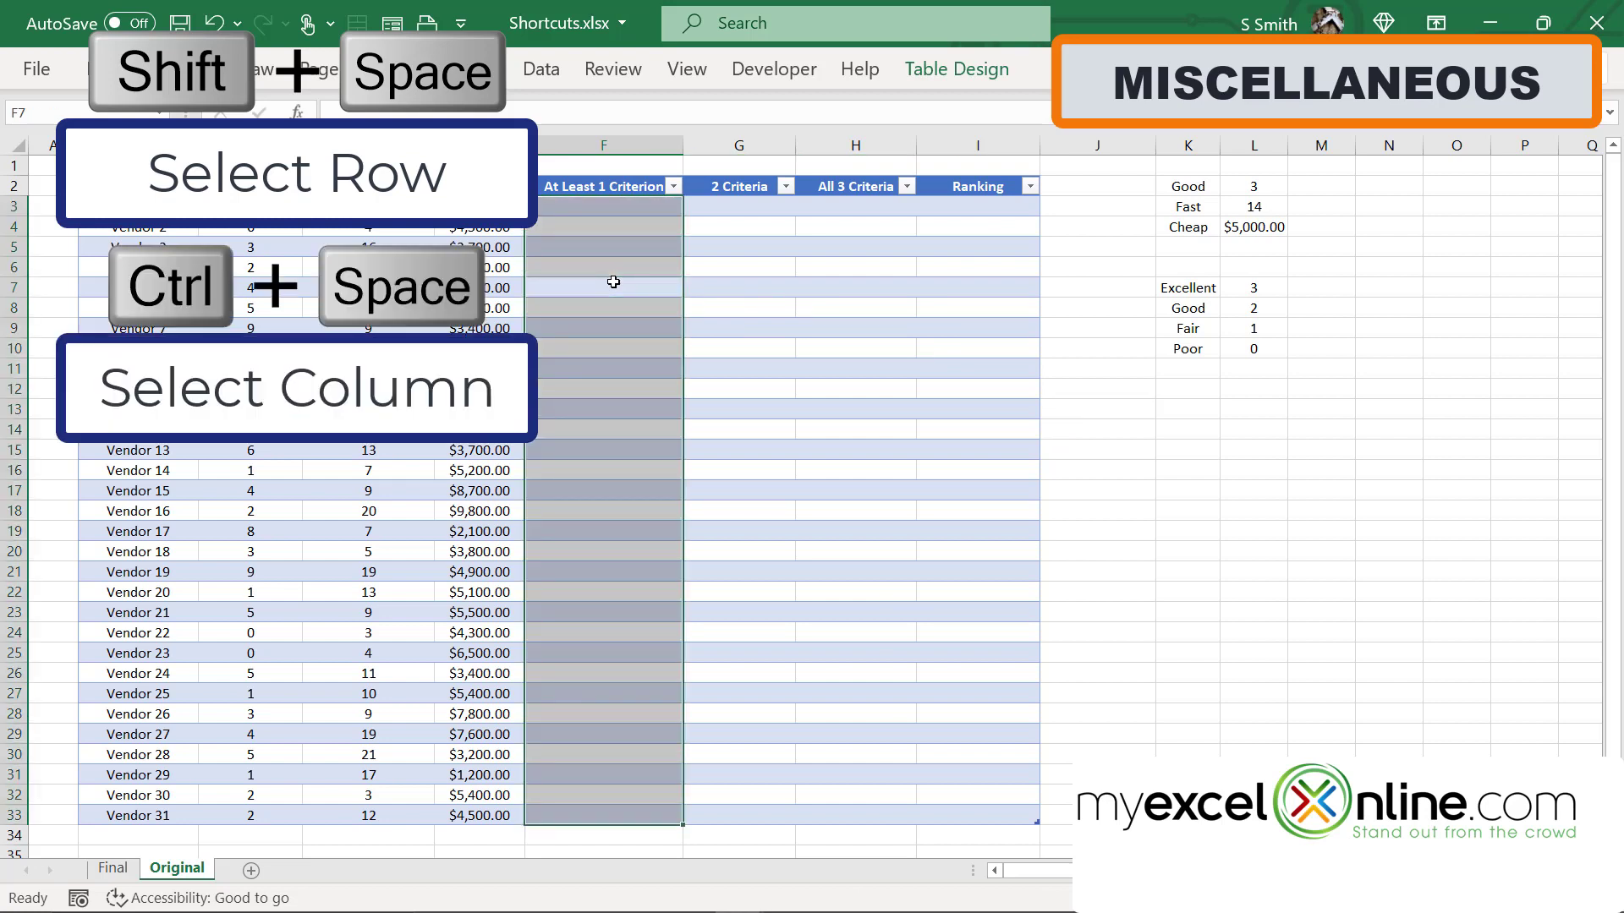
On L8, toggle filters on and off and close Format Cells unchanged.
left_click(1253, 308)
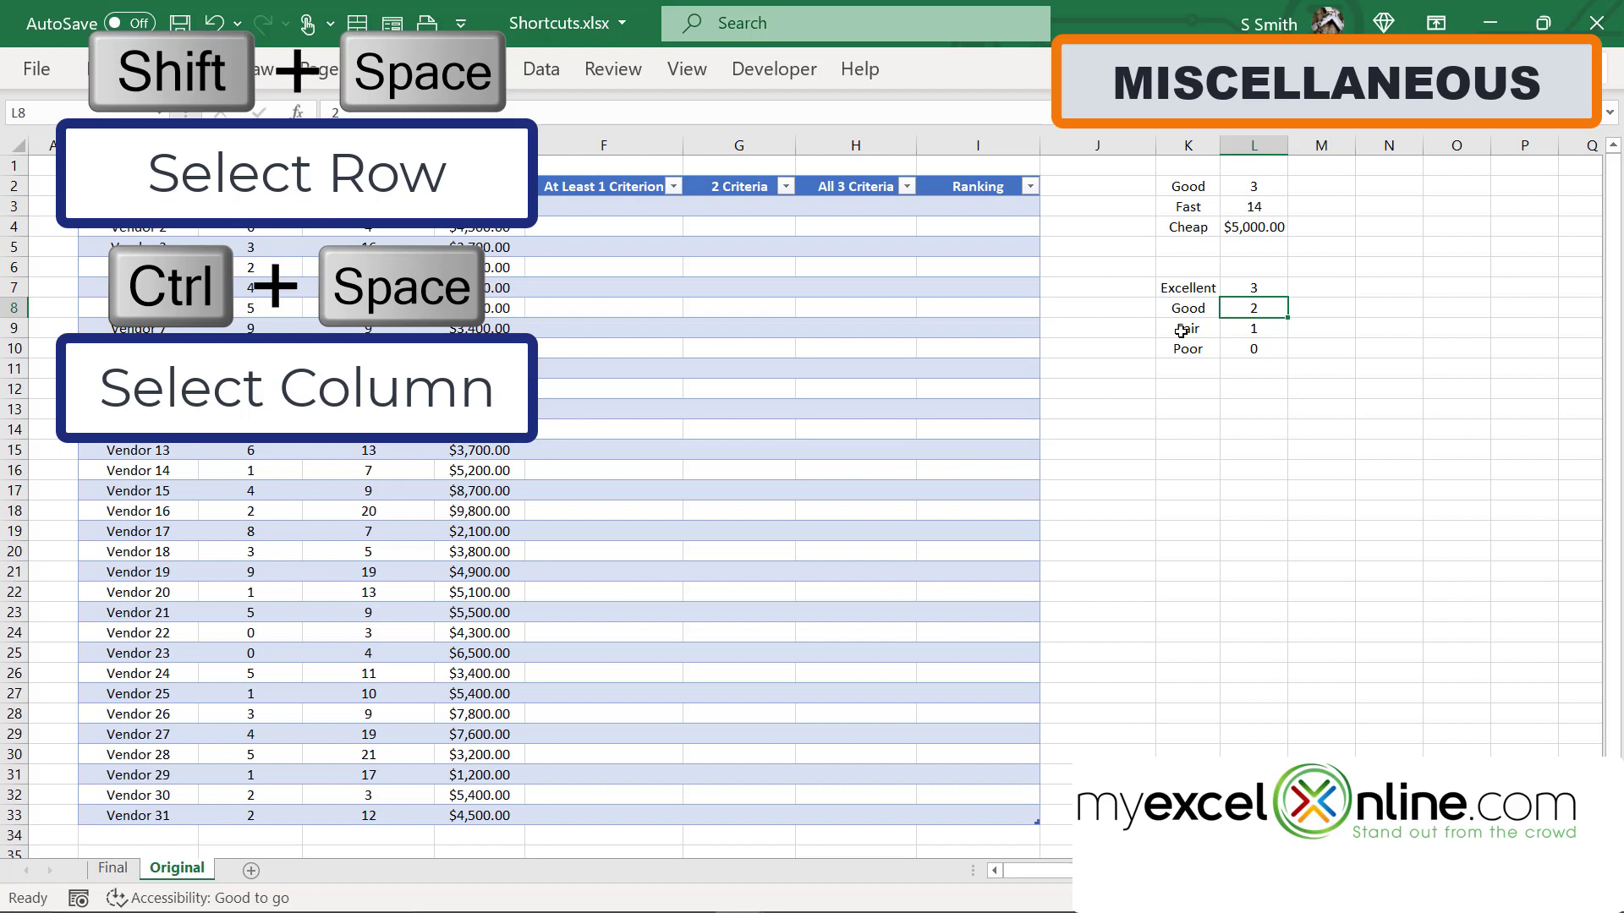
key("ctrl+shift+l")
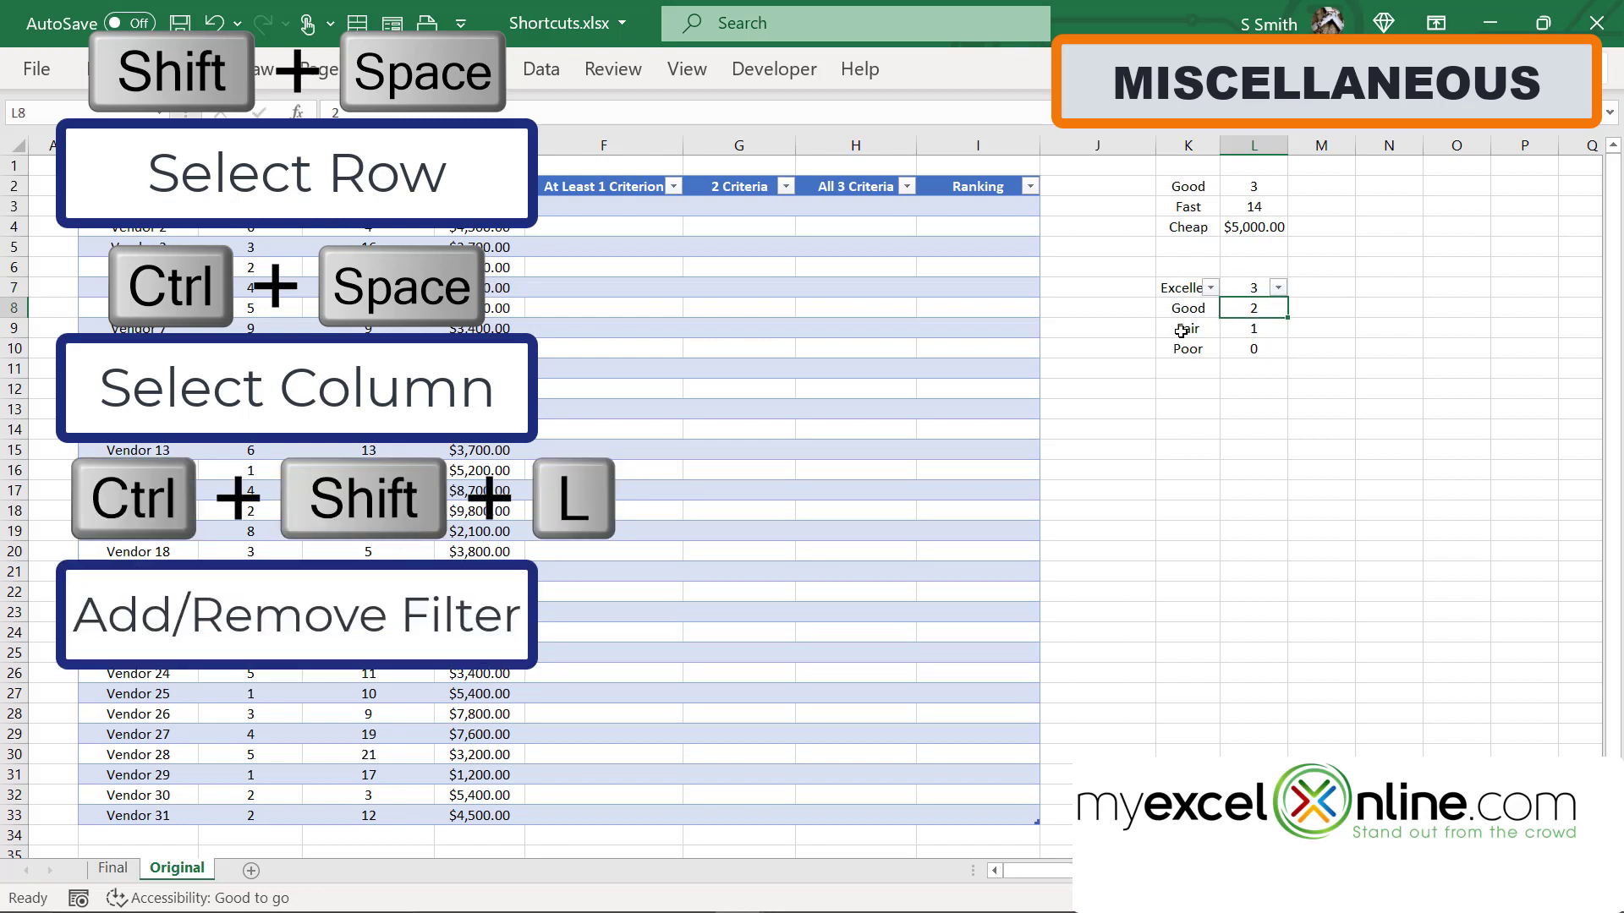
key("ctrl+shift+l")
key("ctrl+1")
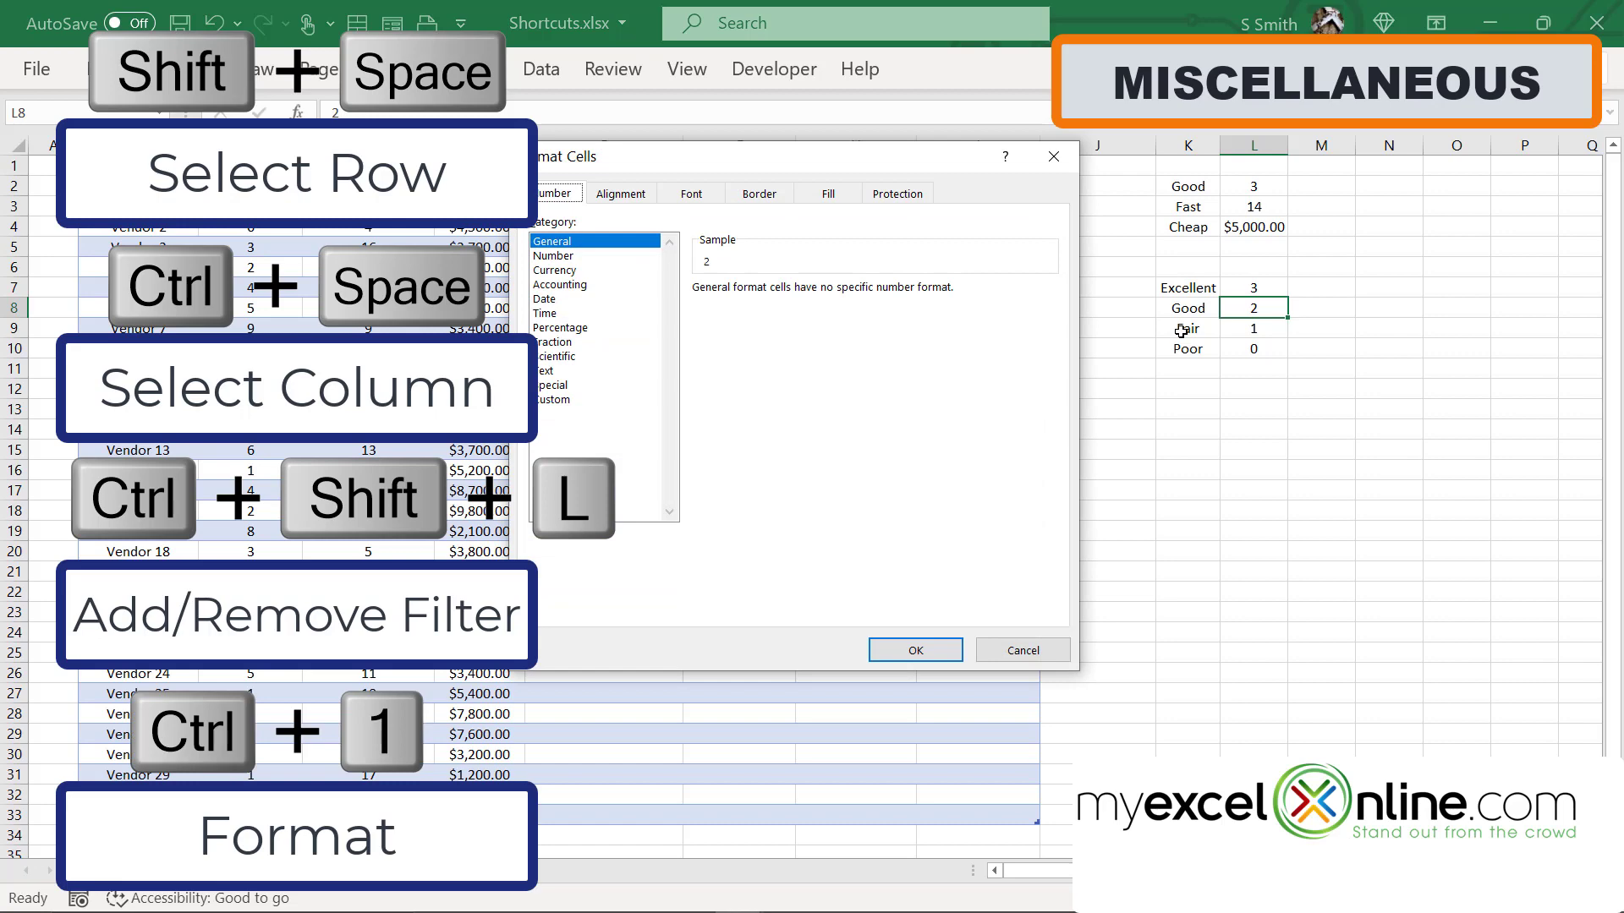
left_click(1015, 648)
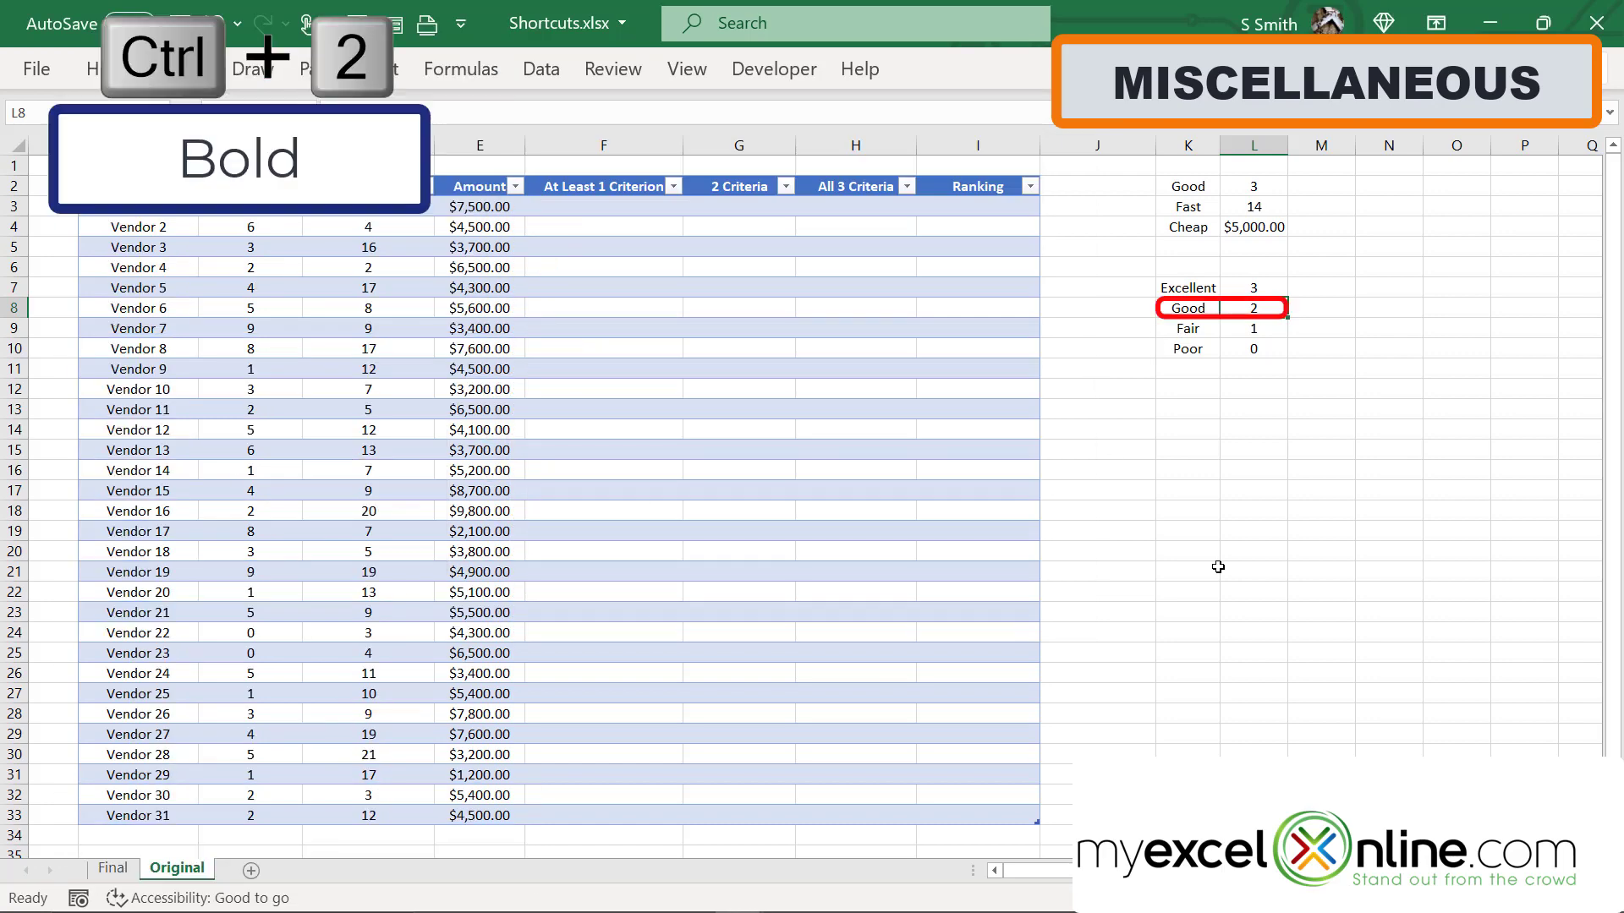
Make L8's Good count bold, italic and struck through, then hide row 10.
key("ctrl+3")
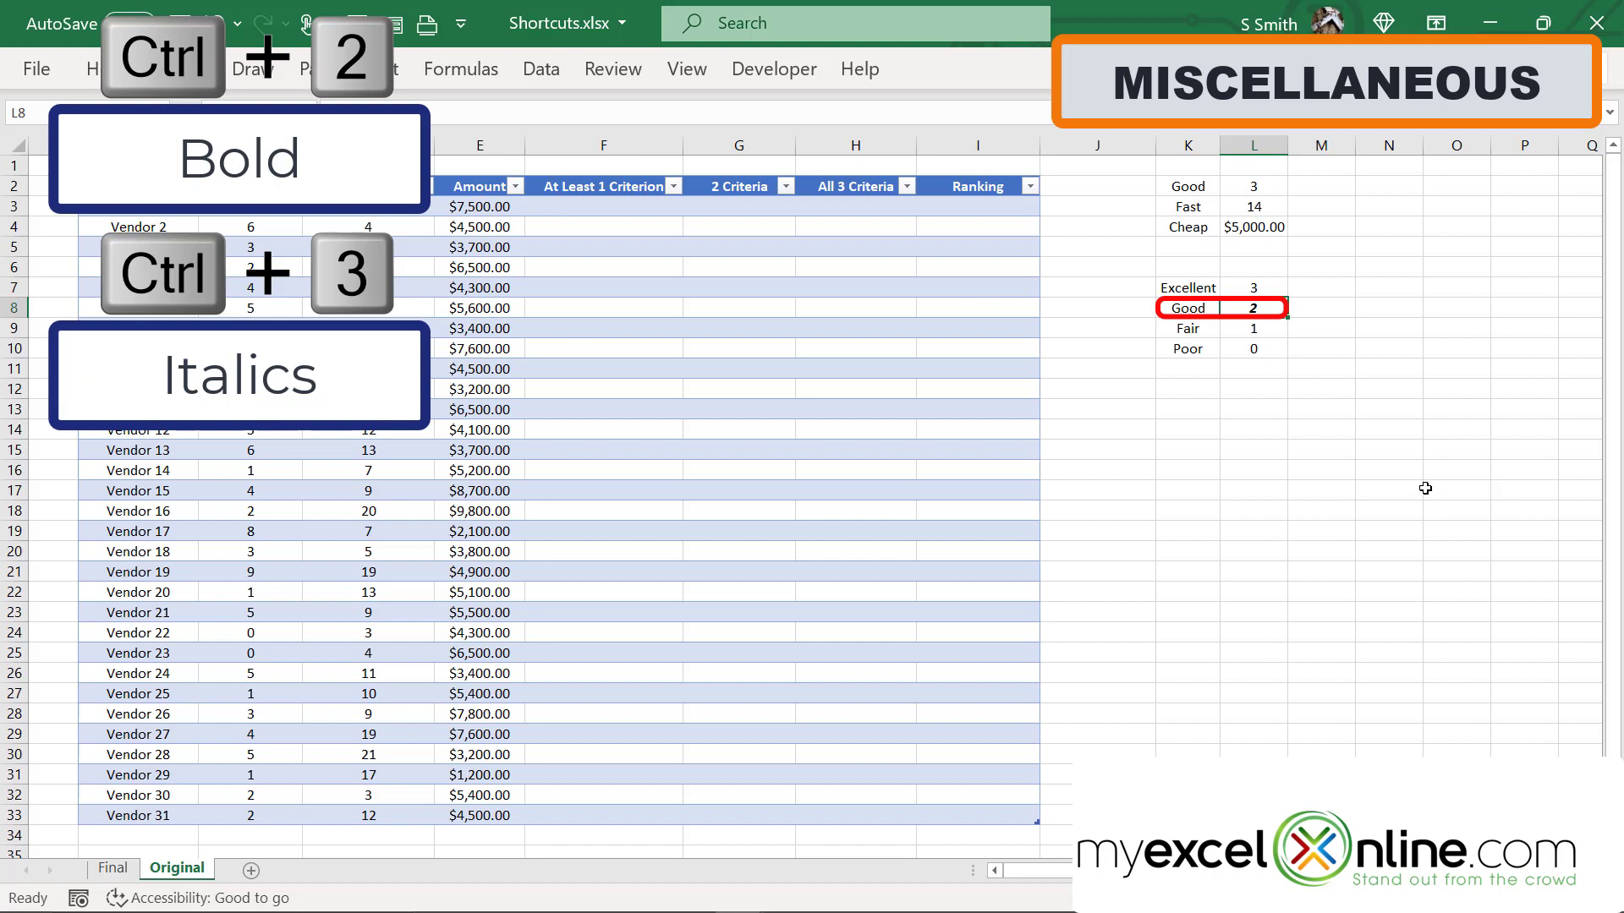
key("ctrl+4")
key("ctrl+5")
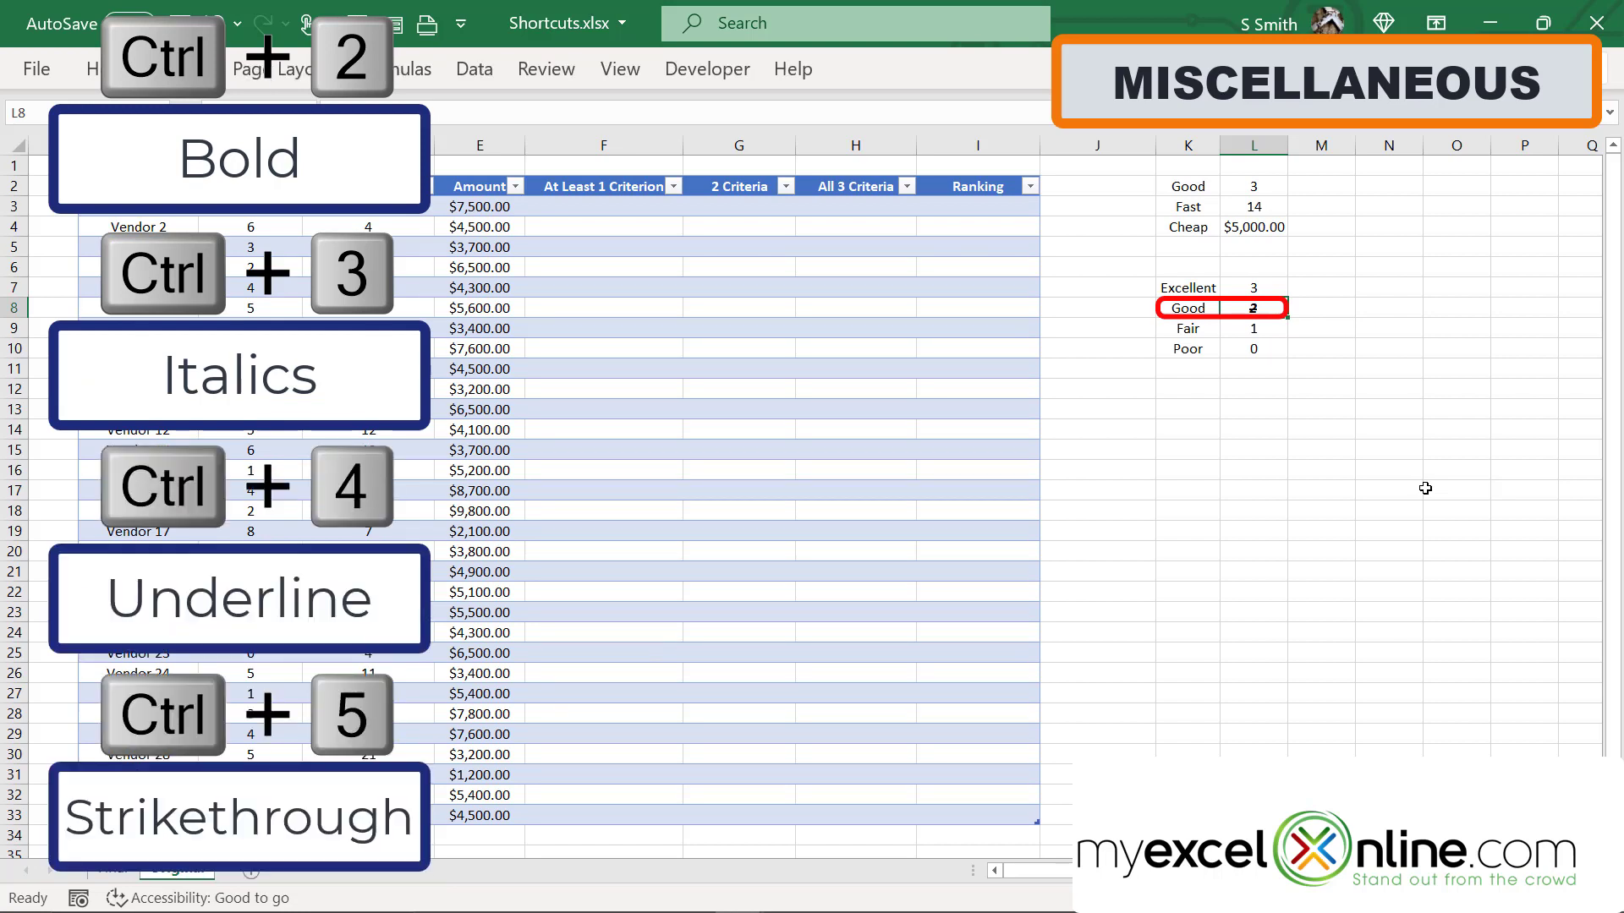
key("Down")
key("Down")
key("ctrl+9")
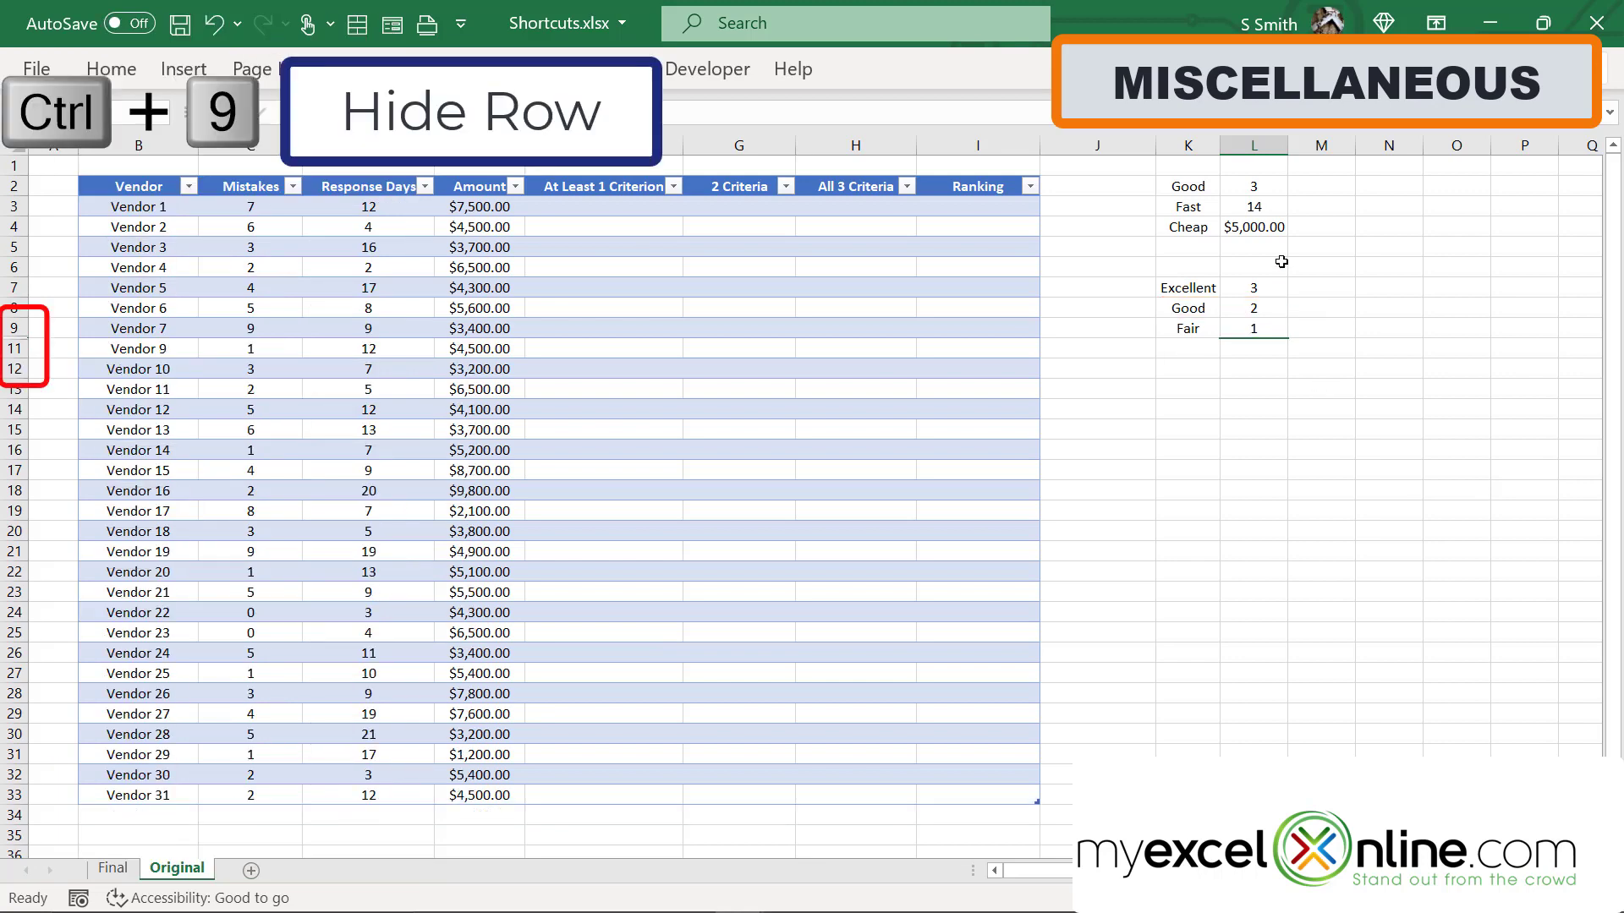
Unhide row 10, then hide and unhide column L.
left_click_drag(15, 338, 15, 357)
key("ctrl+0")
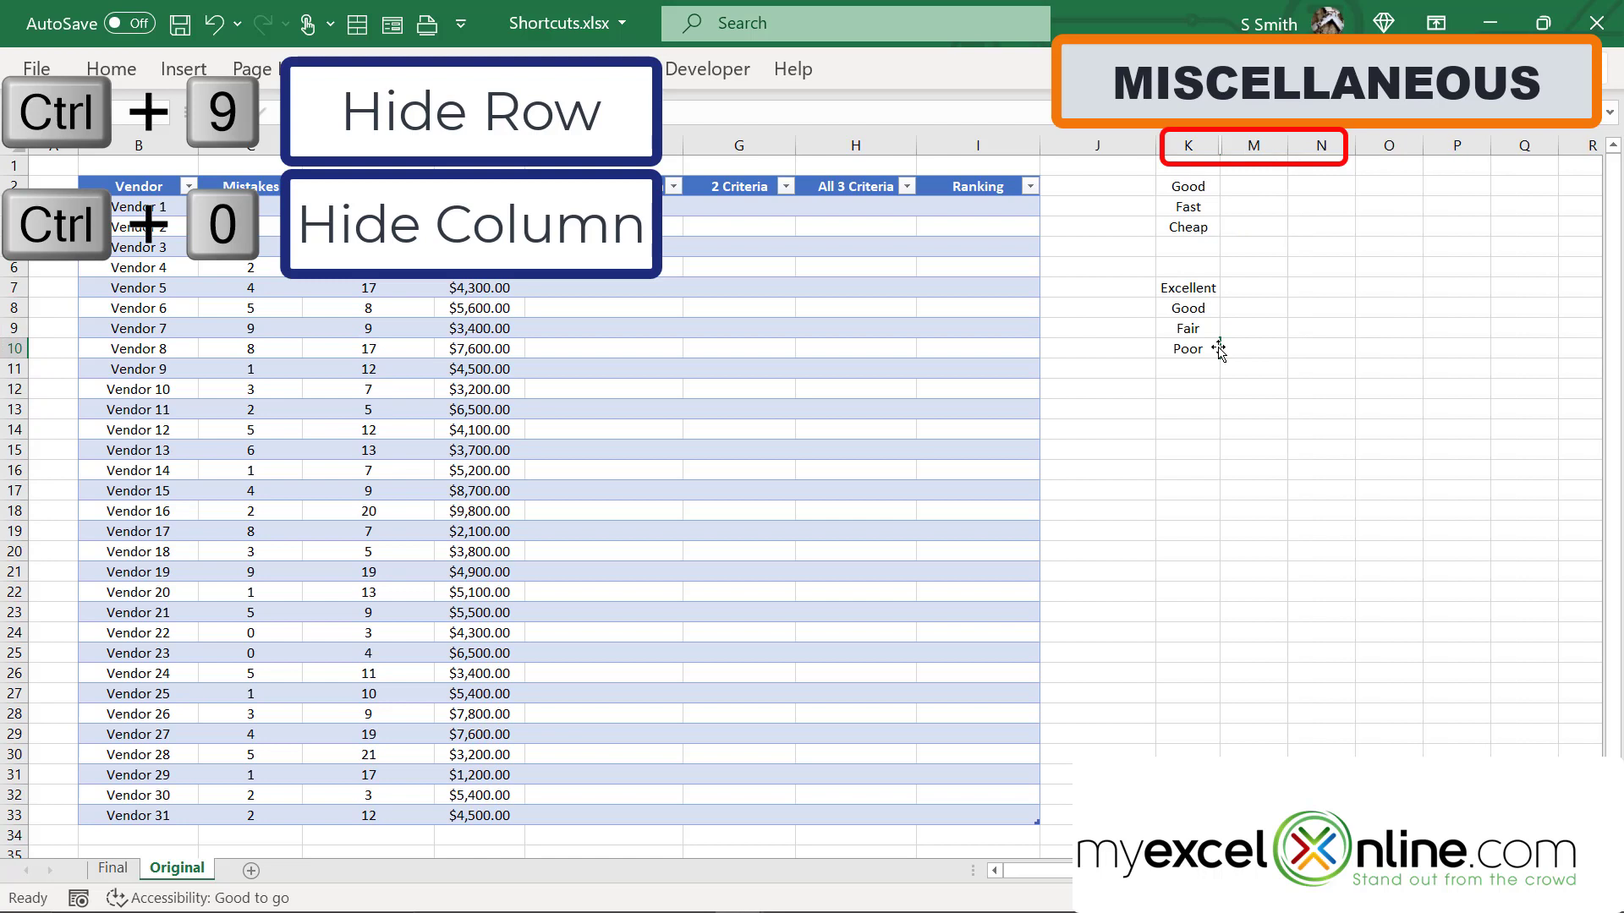
left_click_drag(1226, 145, 1287, 145)
Sum the rating counts L7:L10 into L11 with AutoSum, giving 6.
key("Down")
key("alt+equal")
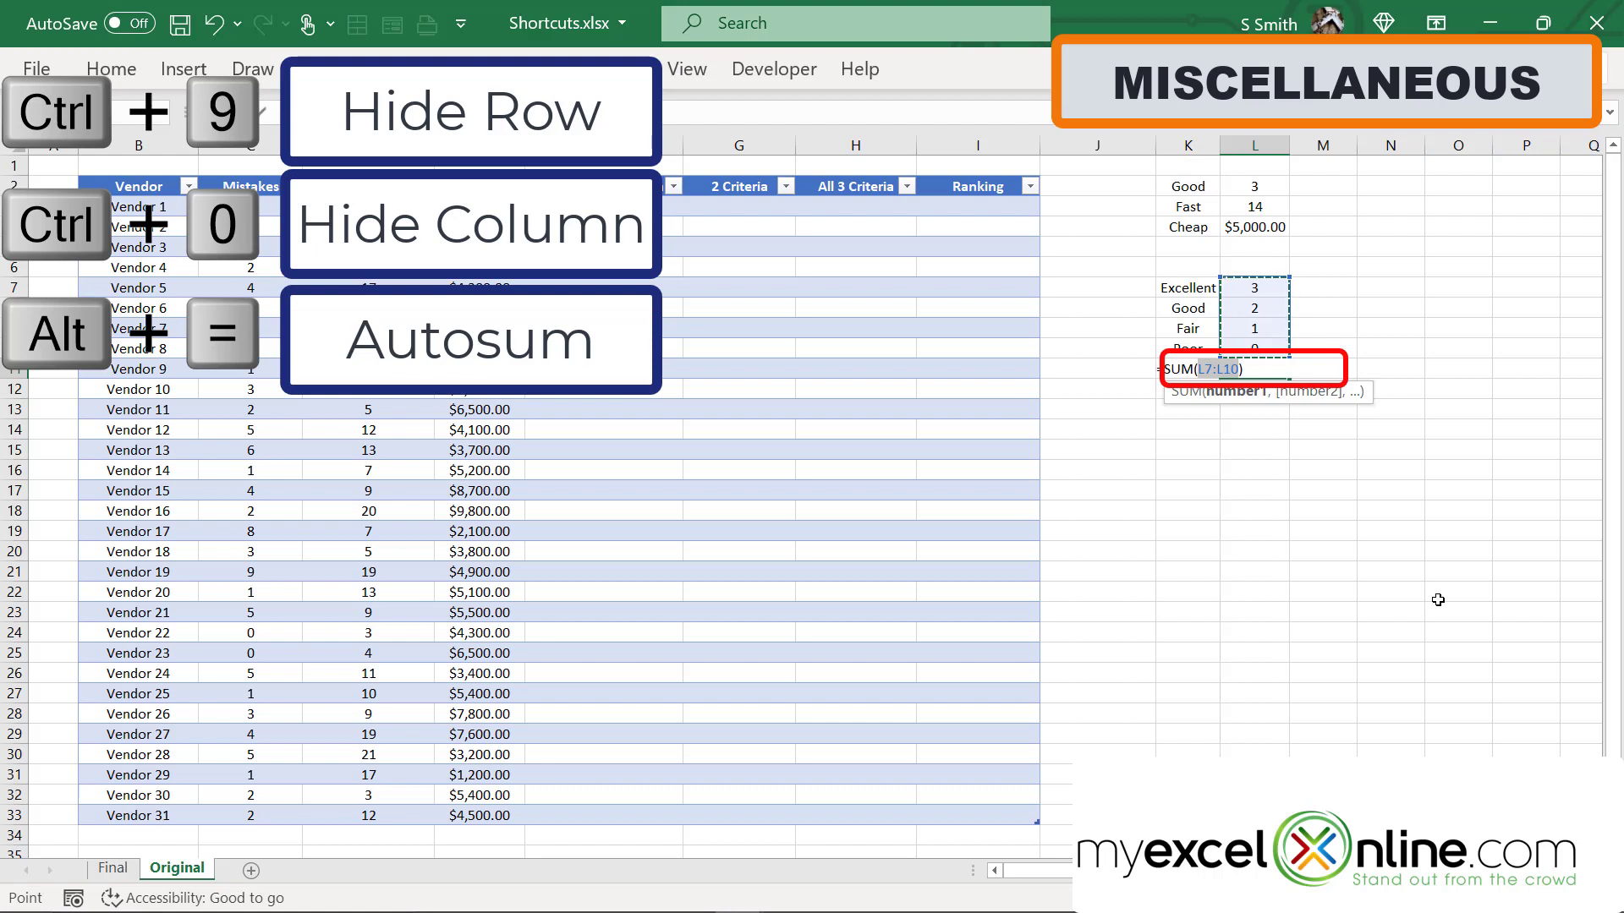
key("Return")
On K9, cancel the Delete cells dialog and open the Insert cells dialog.
key("Up")
key("Up")
key("Up")
key("Left")
key("ctrl+minus")
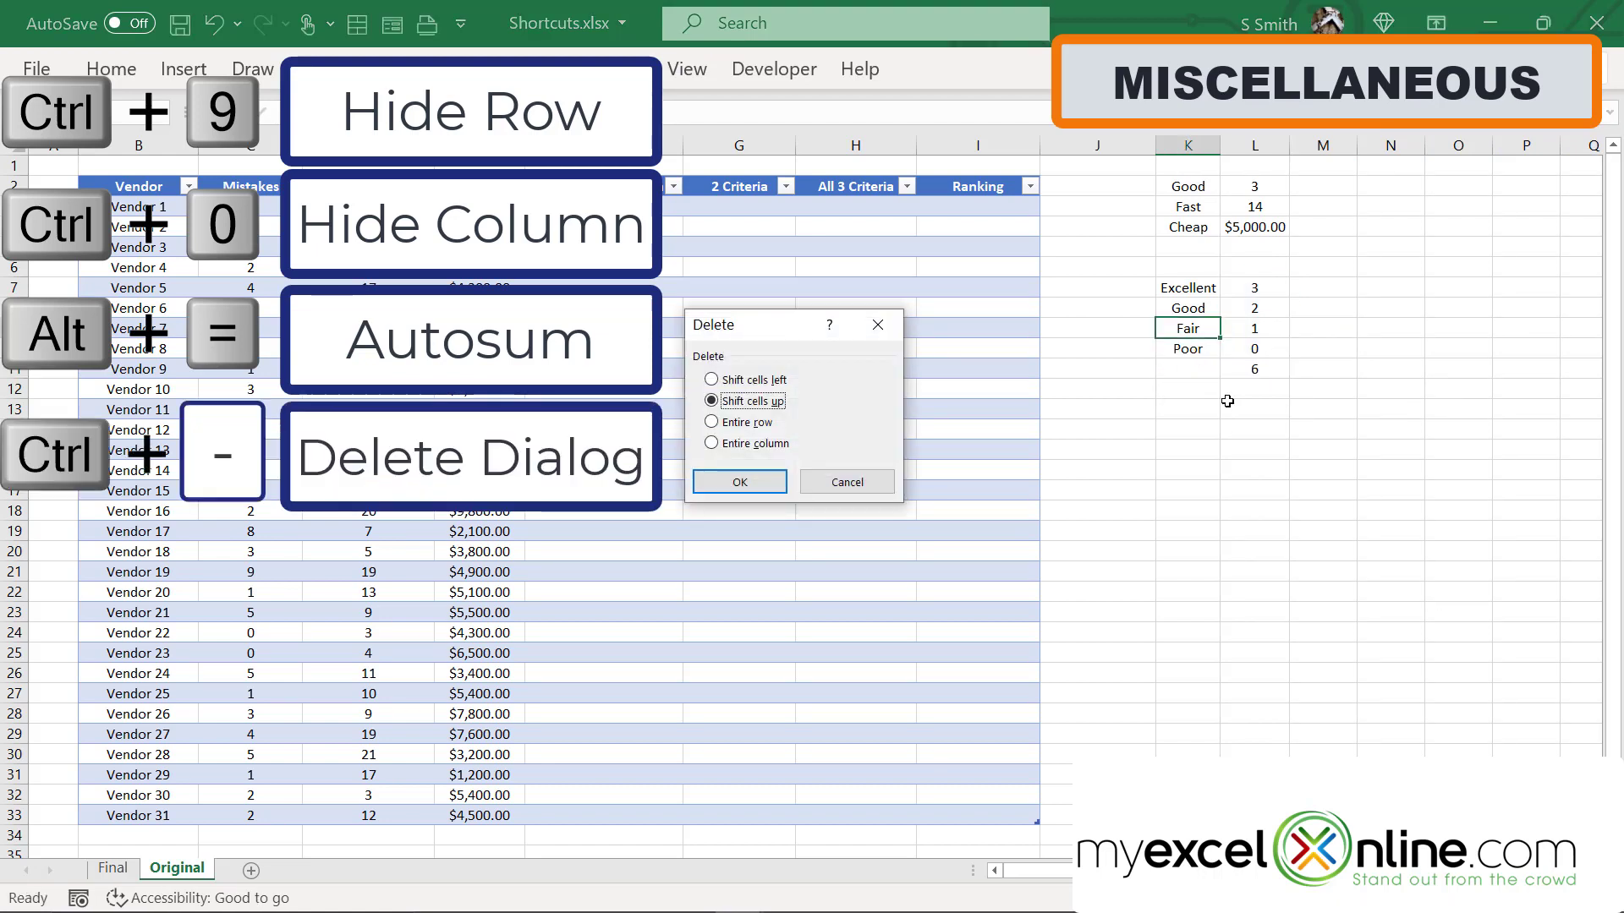
left_click(844, 483)
key("ctrl+plus")
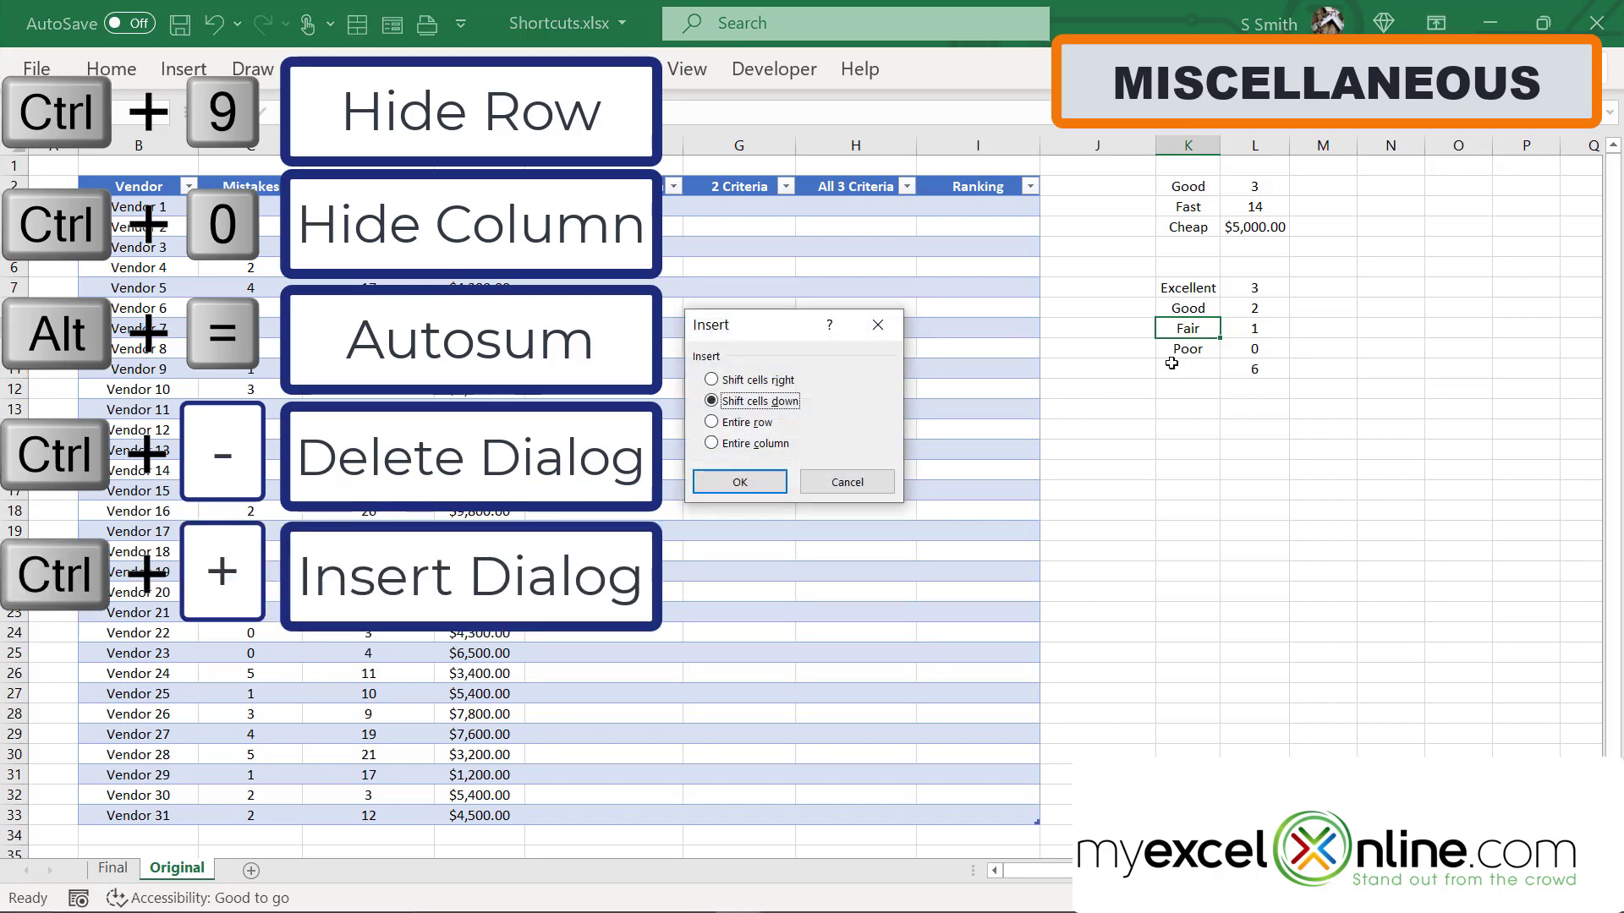